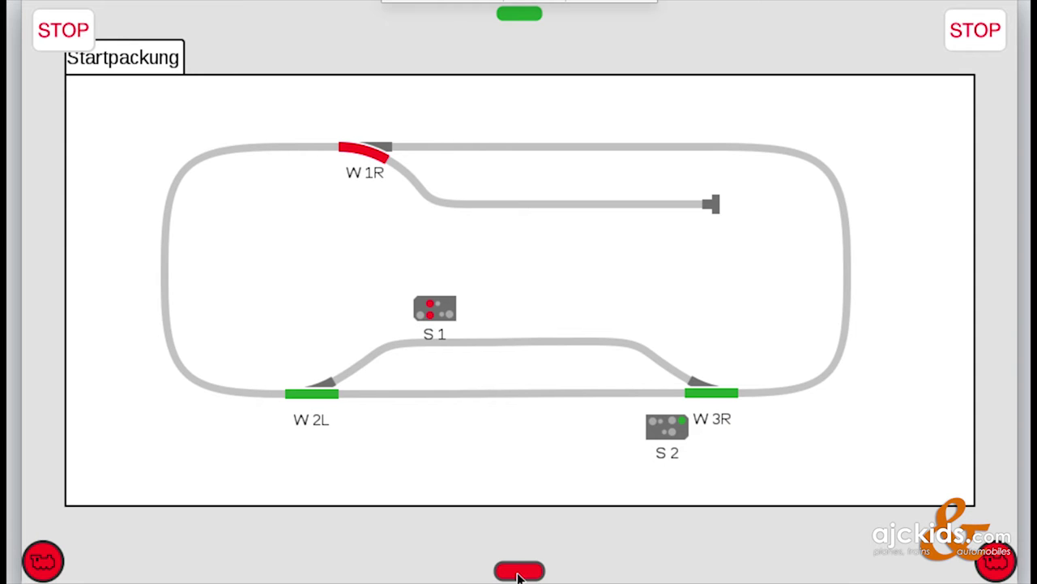
Add a new locomotive with the decoder type DCC and 24 functions
{"action": "left_click", "coordinate": [518, 572]}
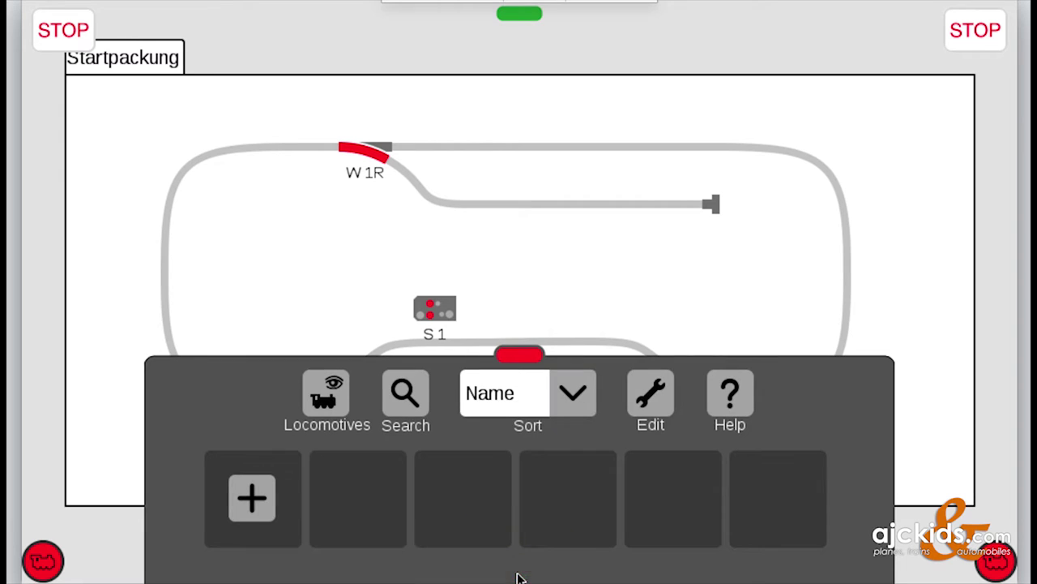
{"action": "left_click", "coordinate": [252, 512]}
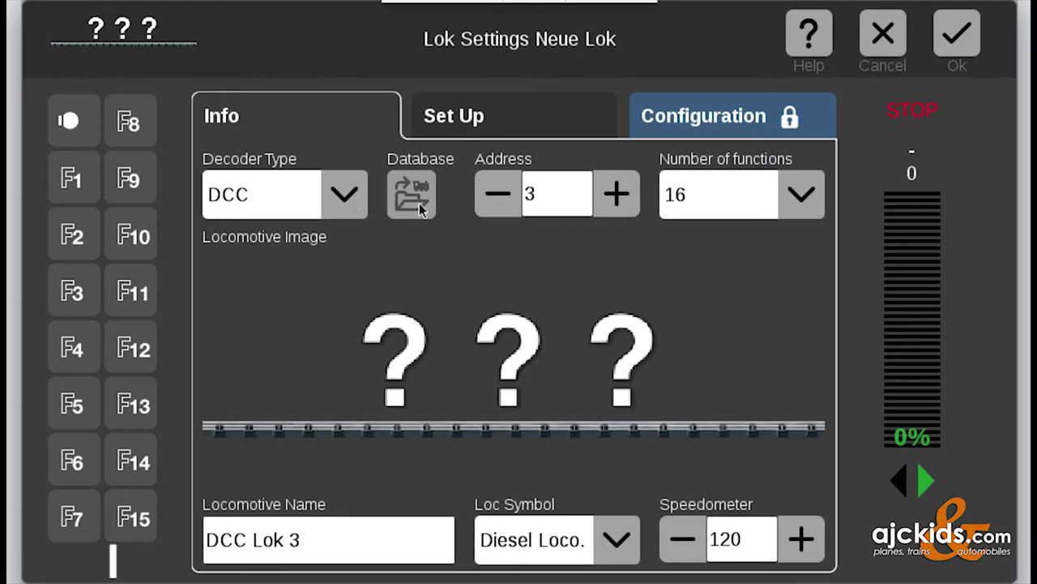
{"action": "left_click", "coordinate": [334, 199]}
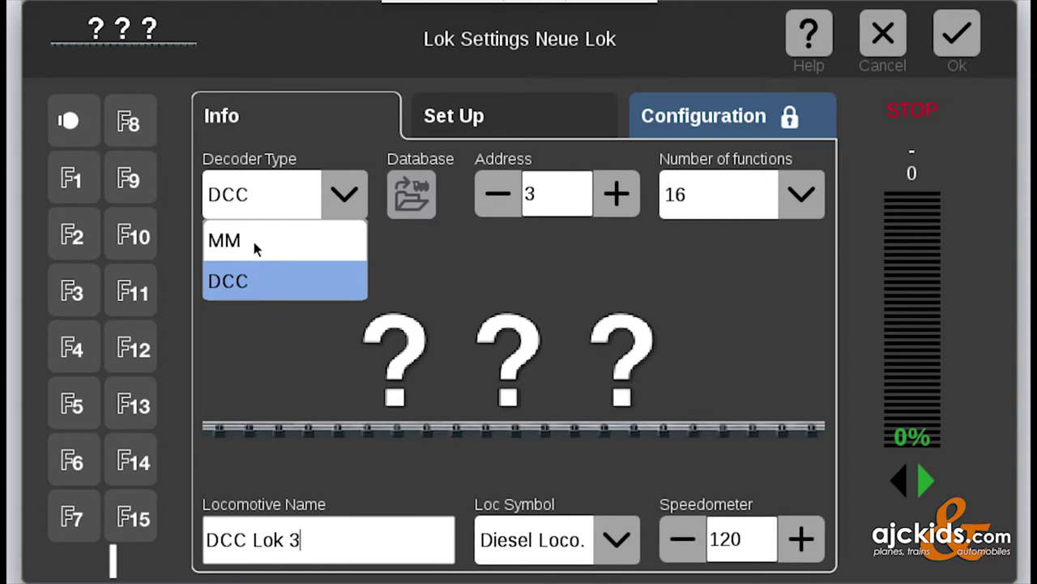
{"action": "left_click", "coordinate": [254, 288]}
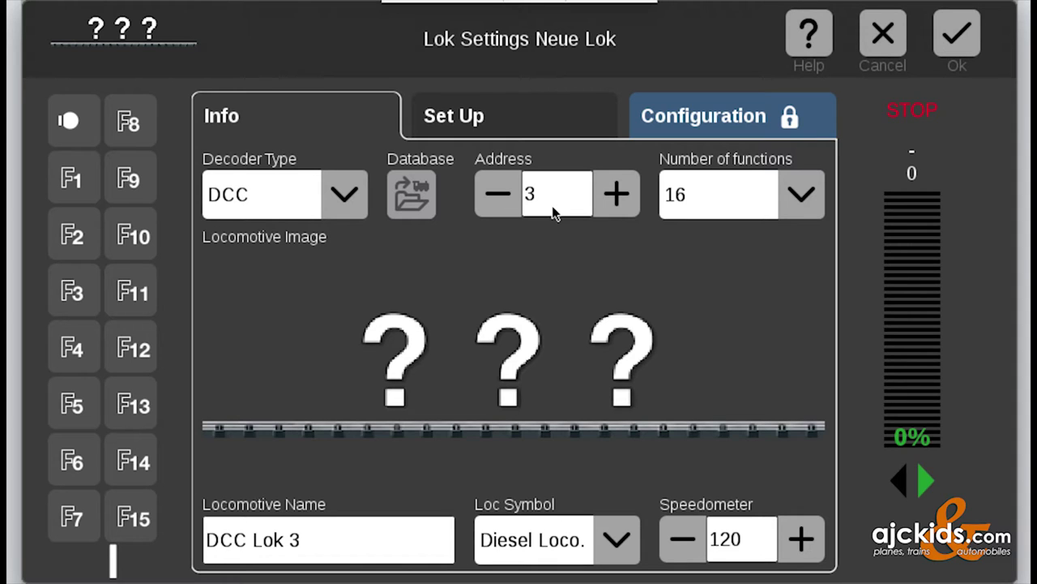
{"action": "left_click", "coordinate": [802, 197]}
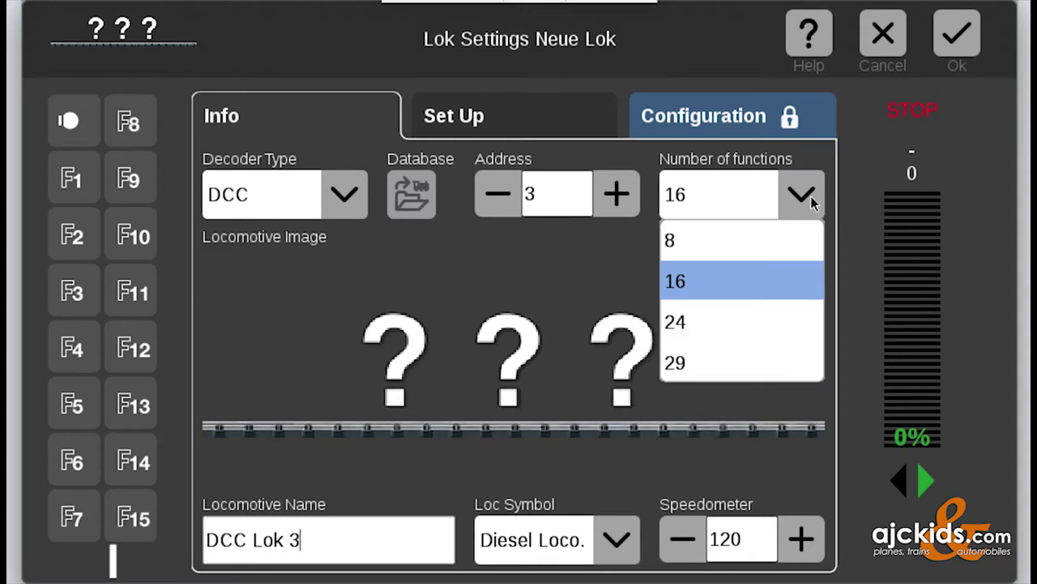
{"action": "left_click", "coordinate": [700, 322]}
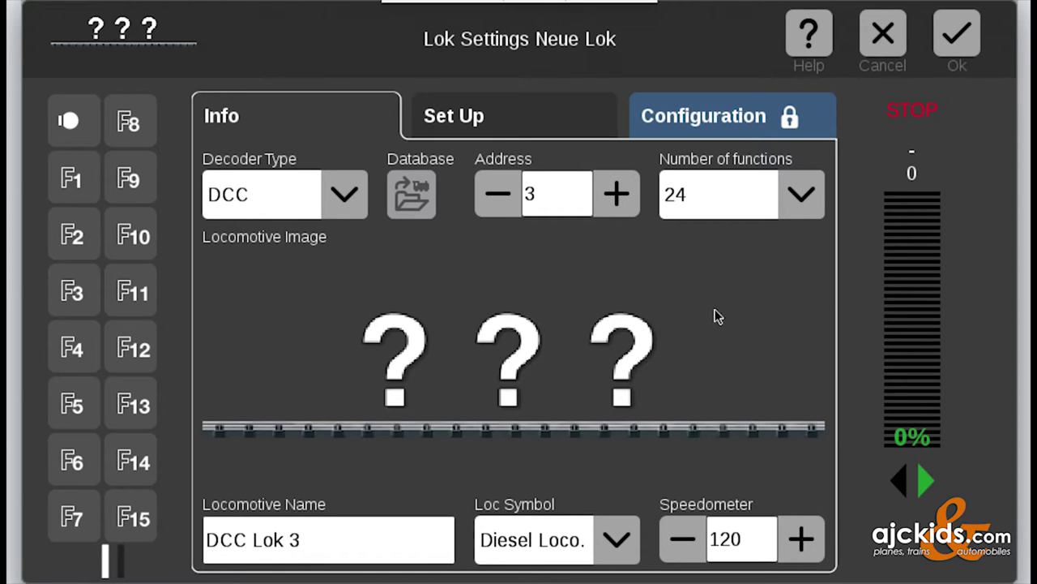
Browse the lokicons image list and assign ARAIL 70004 Robel.png as the locomotive image
{"action": "left_click", "coordinate": [516, 342]}
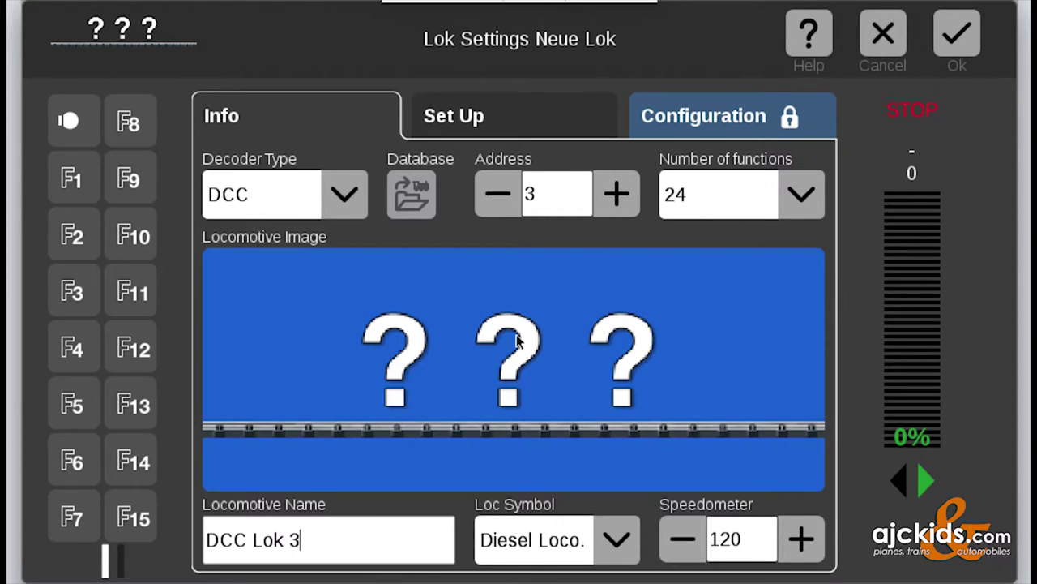
{"action": "scroll", "coordinate": [516, 341], "scroll_direction": "down", "scroll_amount": 5}
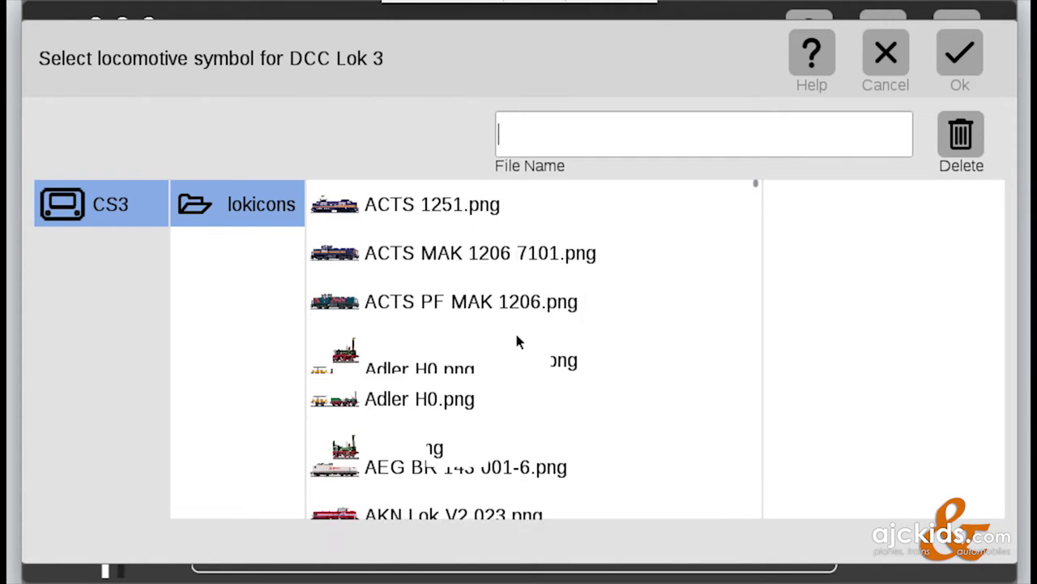
{"action": "scroll", "coordinate": [516, 340], "scroll_direction": "down", "scroll_amount": 3}
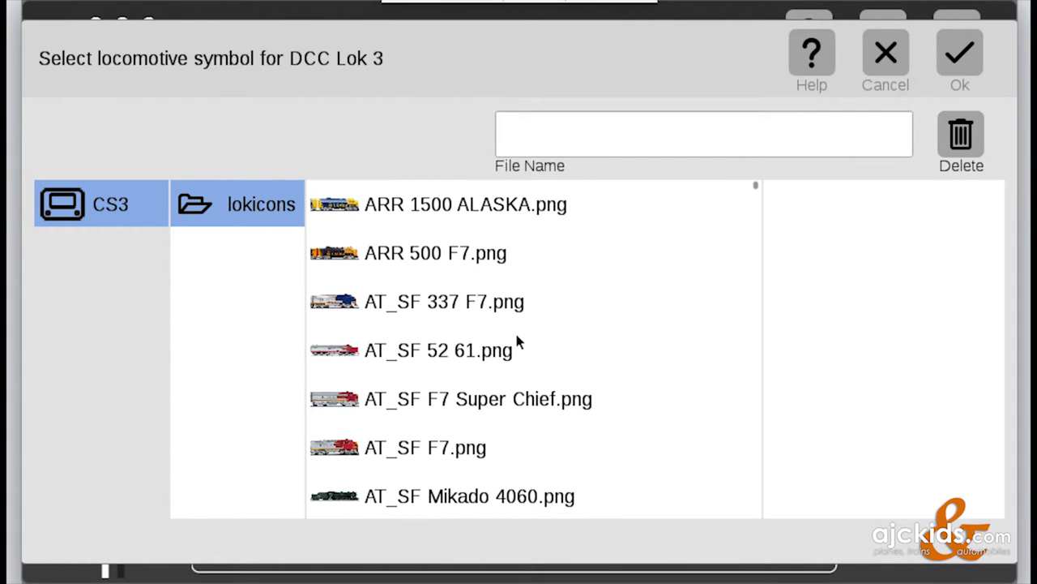
{"action": "scroll", "coordinate": [516, 341], "scroll_direction": "down", "scroll_amount": 9}
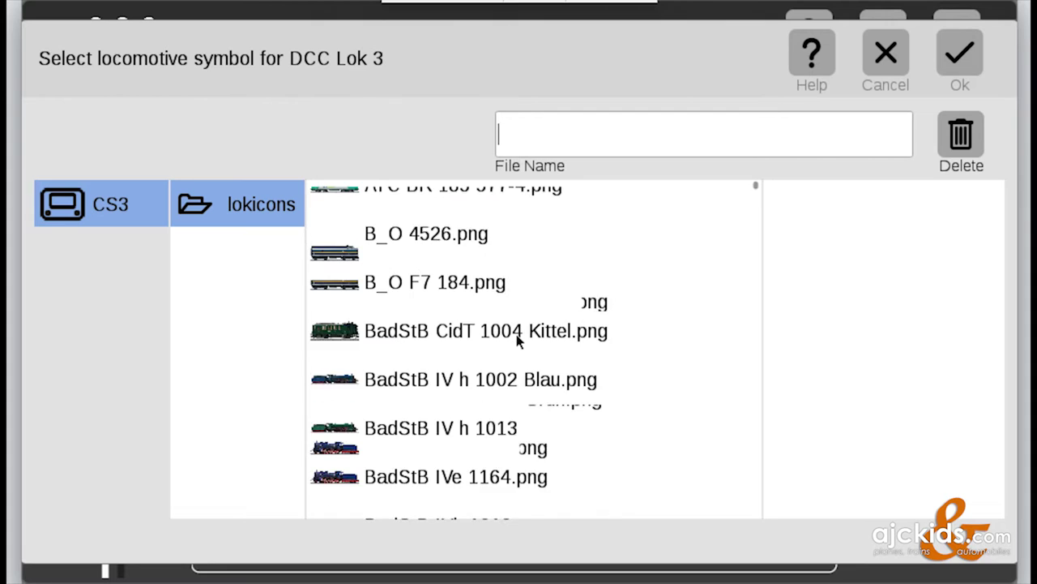
{"action": "scroll", "coordinate": [516, 341], "scroll_direction": "up", "scroll_amount": 15}
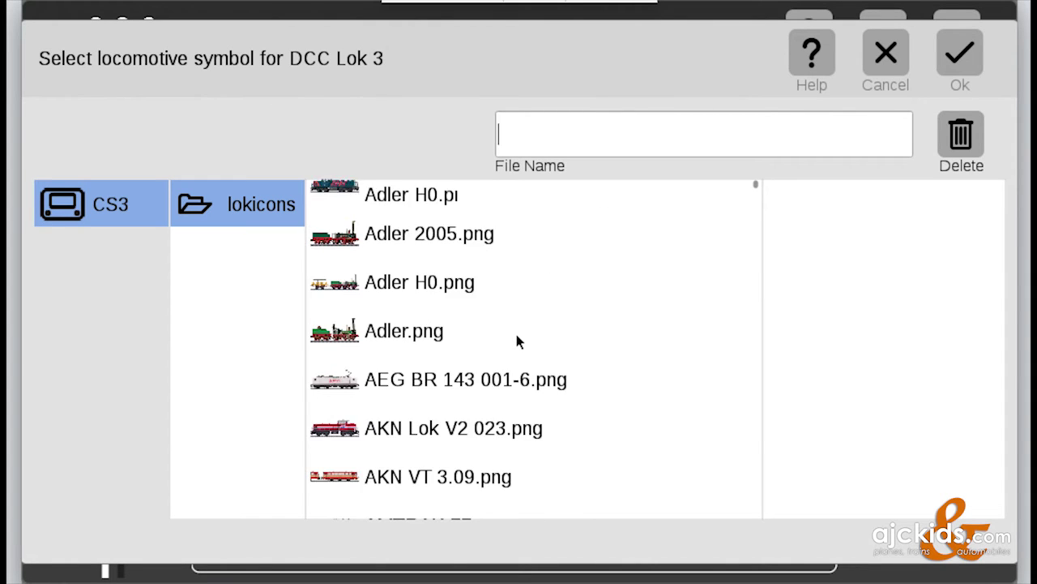
{"action": "scroll", "coordinate": [518, 340], "scroll_direction": "up", "scroll_amount": 3}
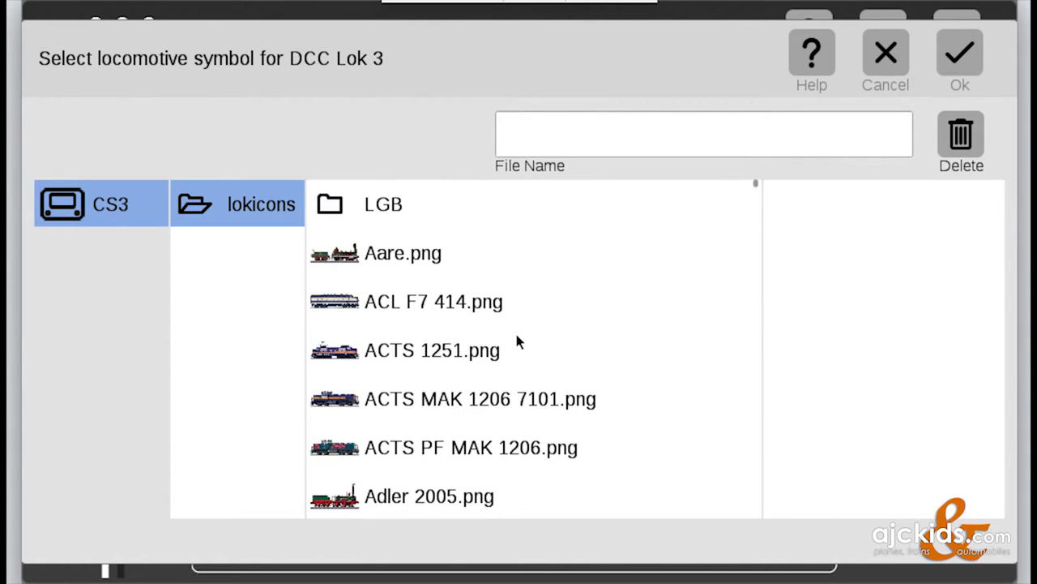
{"action": "scroll", "coordinate": [519, 340], "scroll_direction": "down", "scroll_amount": 1}
{"action": "scroll", "coordinate": [516, 341], "scroll_direction": "down", "scroll_amount": 4}
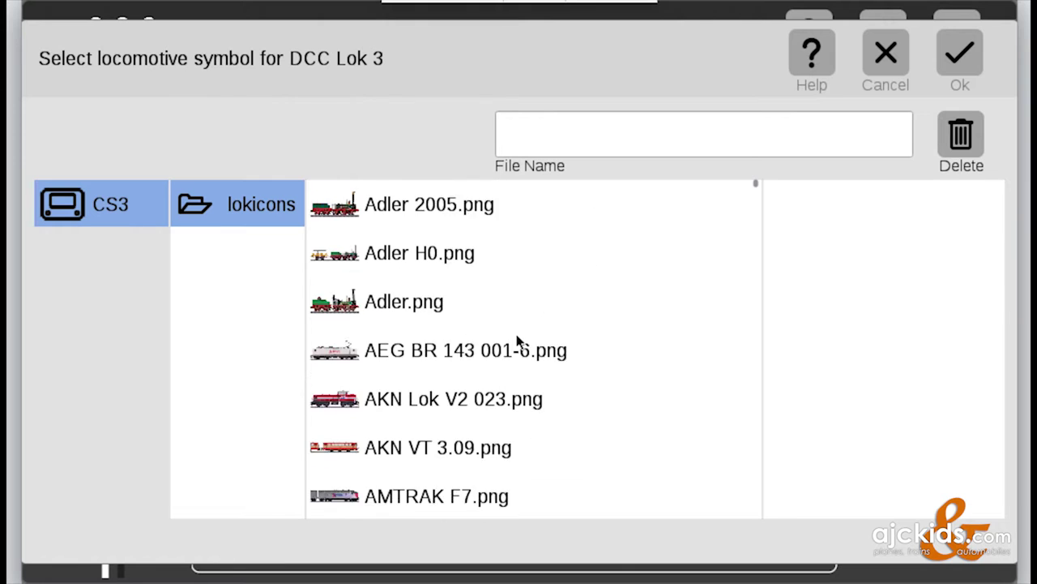
{"action": "scroll", "coordinate": [516, 341], "scroll_direction": "down", "scroll_amount": 1}
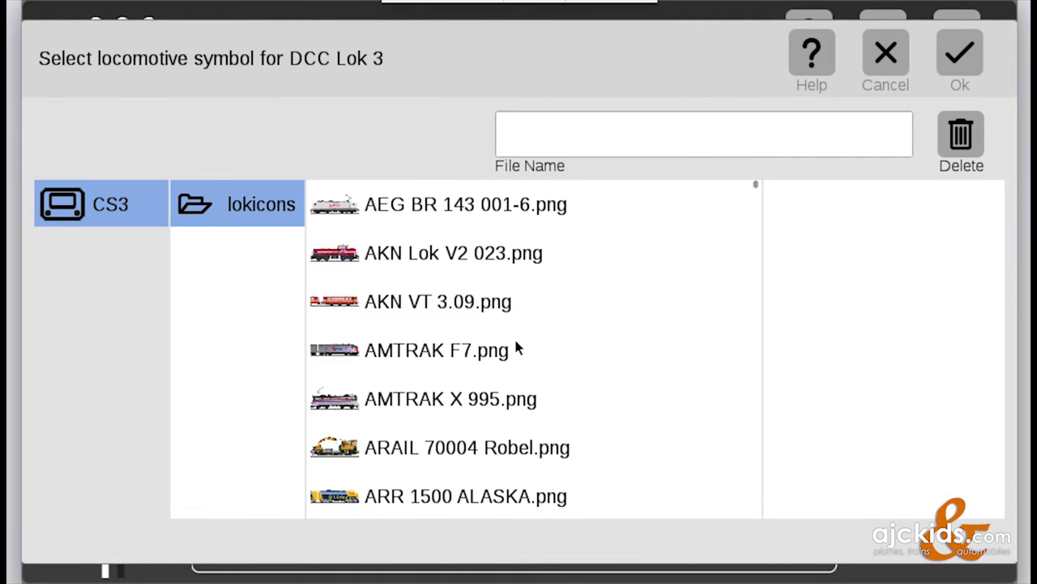
{"action": "left_click", "coordinate": [437, 450]}
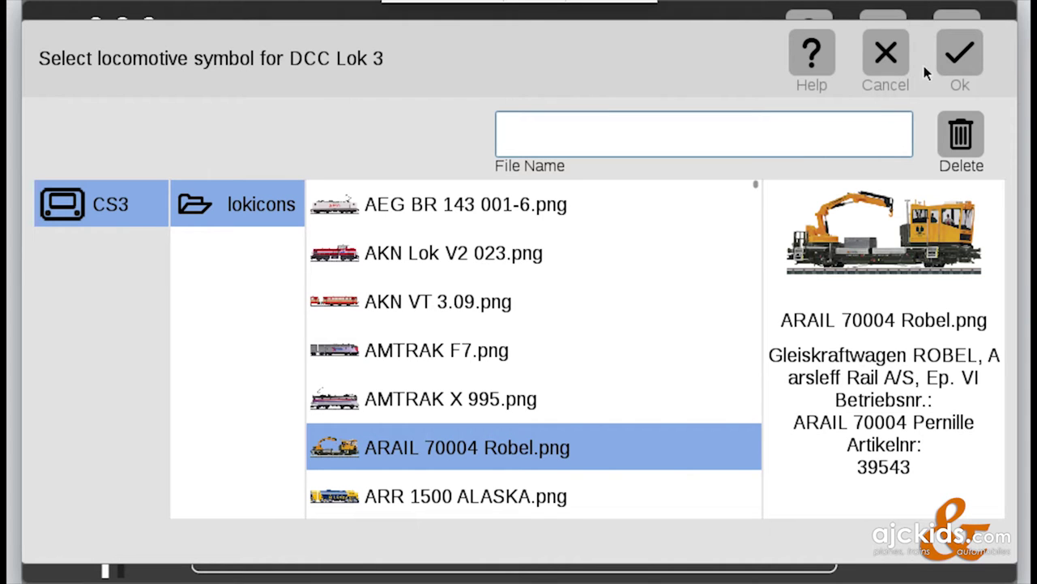
{"action": "left_click", "coordinate": [956, 60]}
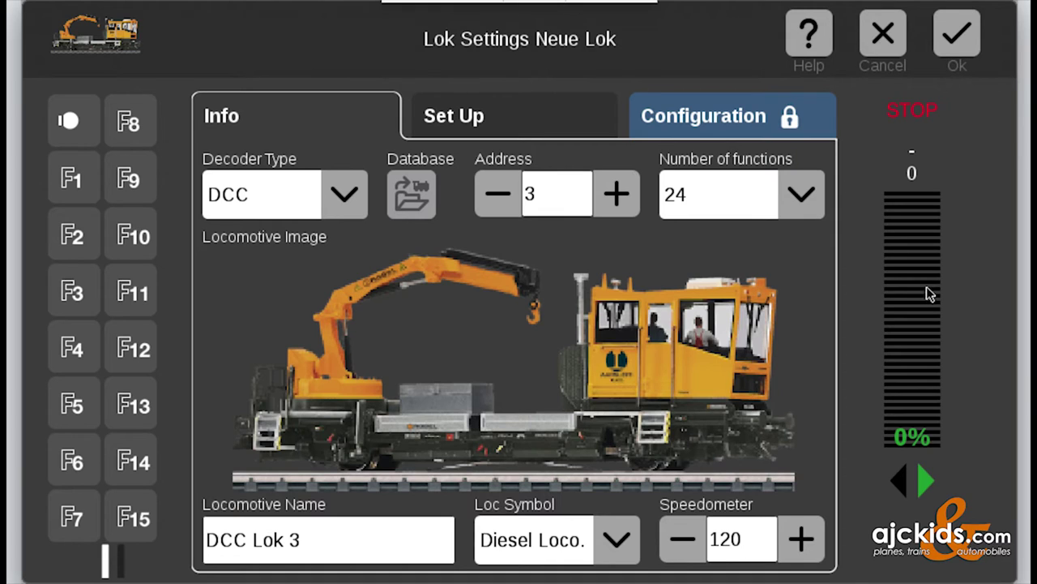
Clear the default text from the locomotive name
{"action": "left_click", "coordinate": [319, 546]}
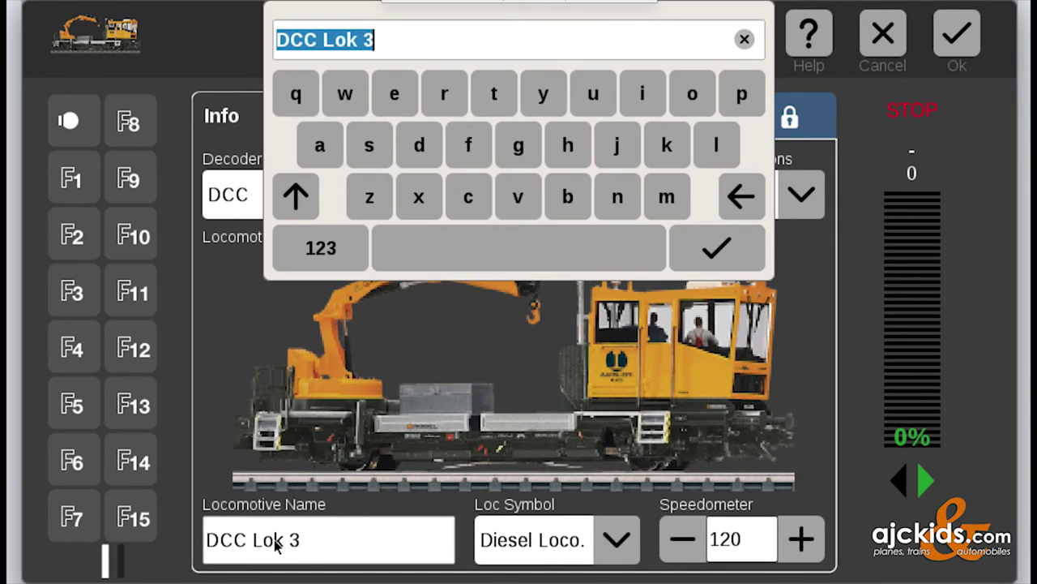
{"action": "left_click_drag", "start_coordinate": [259, 545], "coordinate": [450, 534]}
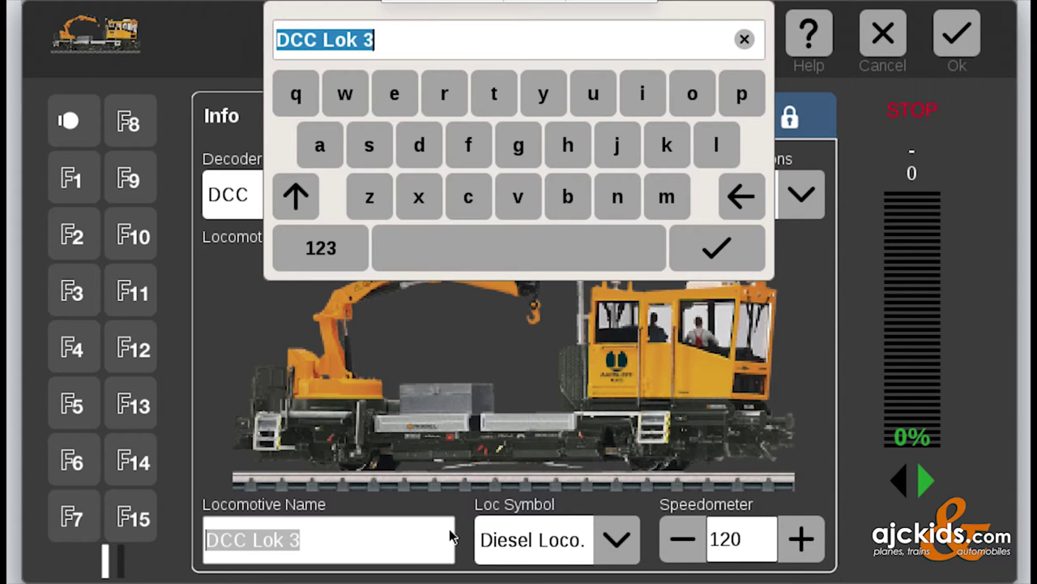
{"action": "left_click", "coordinate": [294, 197]}
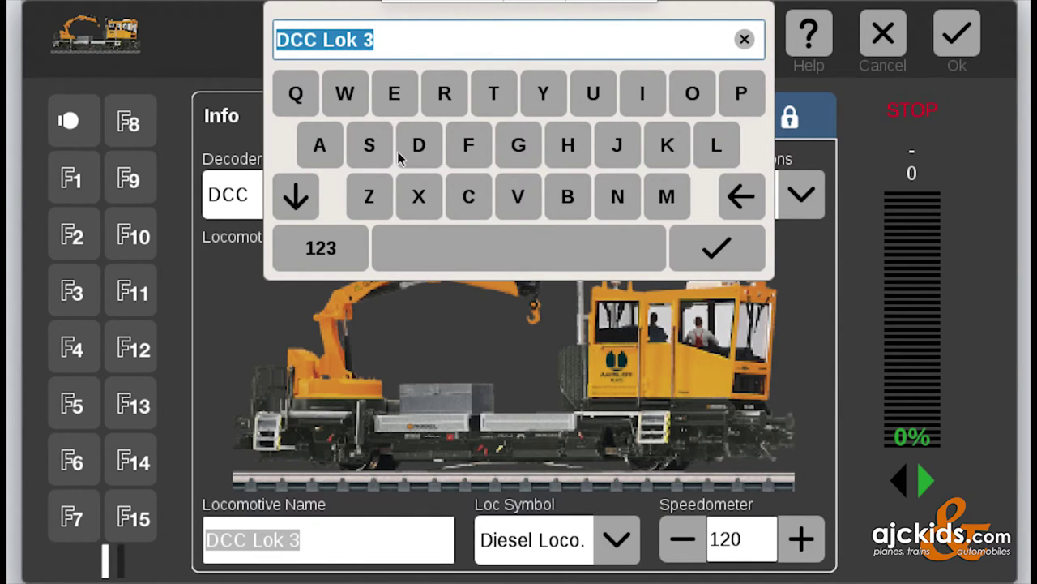
{"action": "left_click", "coordinate": [396, 95]}
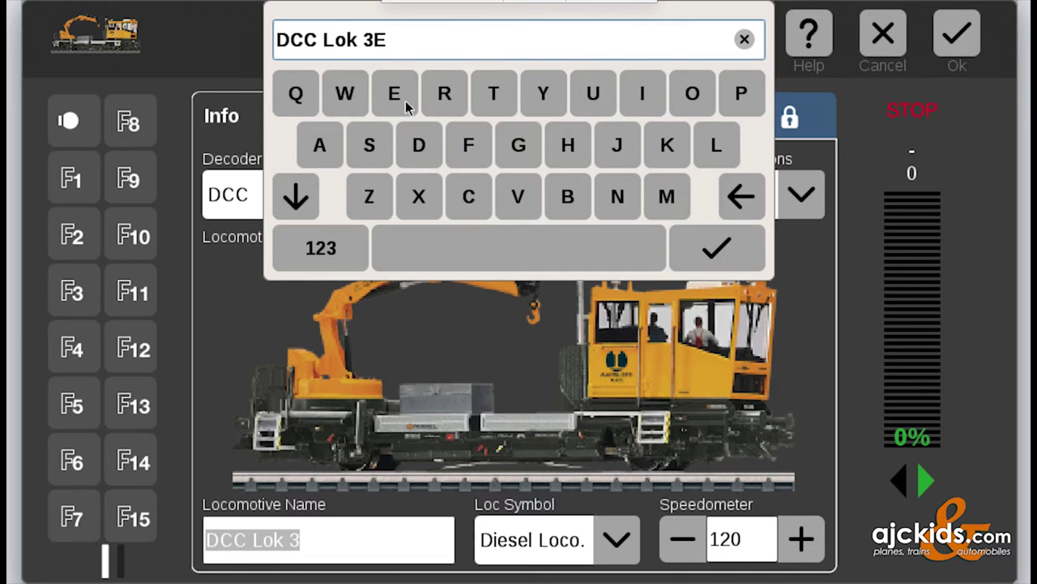
{"action": "left_click", "coordinate": [741, 196]}
{"action": "left_click", "coordinate": [742, 201]}
{"action": "left_click", "coordinate": [741, 198]}
{"action": "left_click", "coordinate": [740, 199]}
{"action": "left_click", "coordinate": [740, 199]}
{"action": "left_click", "coordinate": [741, 199]}
{"action": "left_click", "coordinate": [740, 198]}
{"action": "left_click", "coordinate": [742, 201]}
{"action": "left_click", "coordinate": [741, 201]}
{"action": "left_click", "coordinate": [742, 201]}
Name the locomotive EDK 750 Crane and save its settings
{"action": "left_click", "coordinate": [395, 92]}
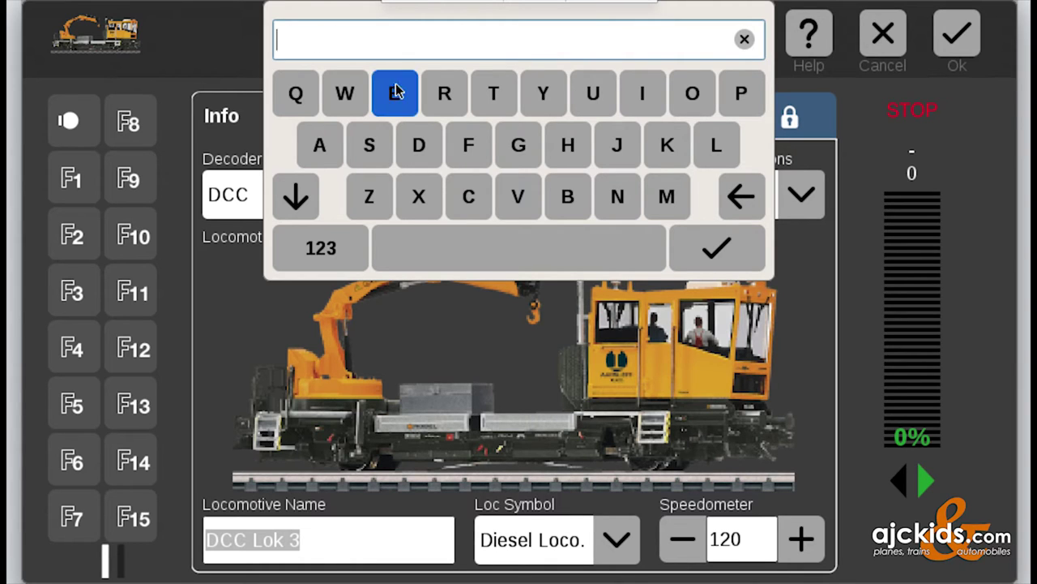
{"action": "left_click", "coordinate": [421, 155]}
{"action": "left_click", "coordinate": [667, 146]}
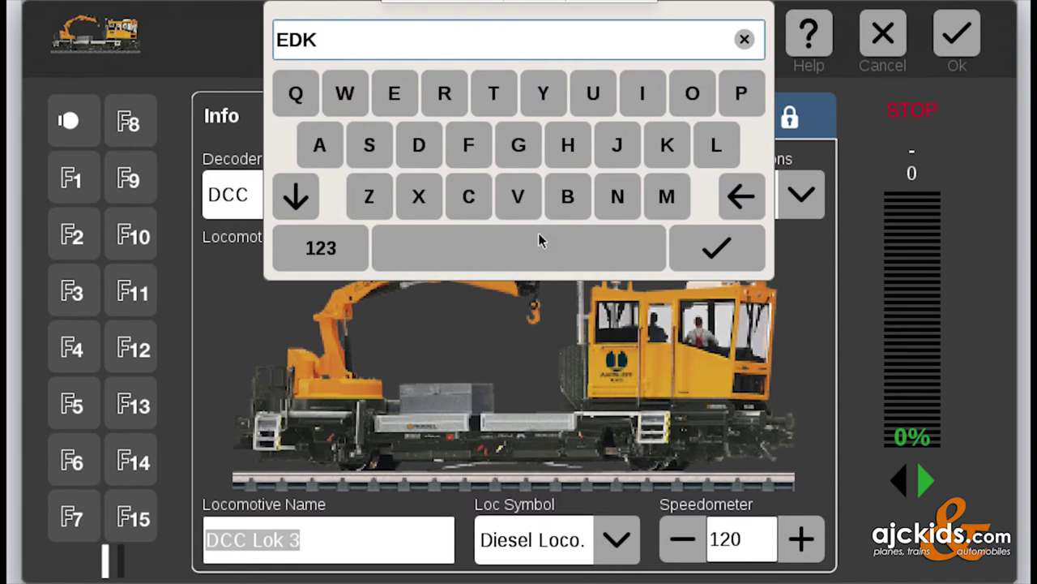
{"action": "left_click", "coordinate": [525, 256]}
{"action": "left_click", "coordinate": [293, 248]}
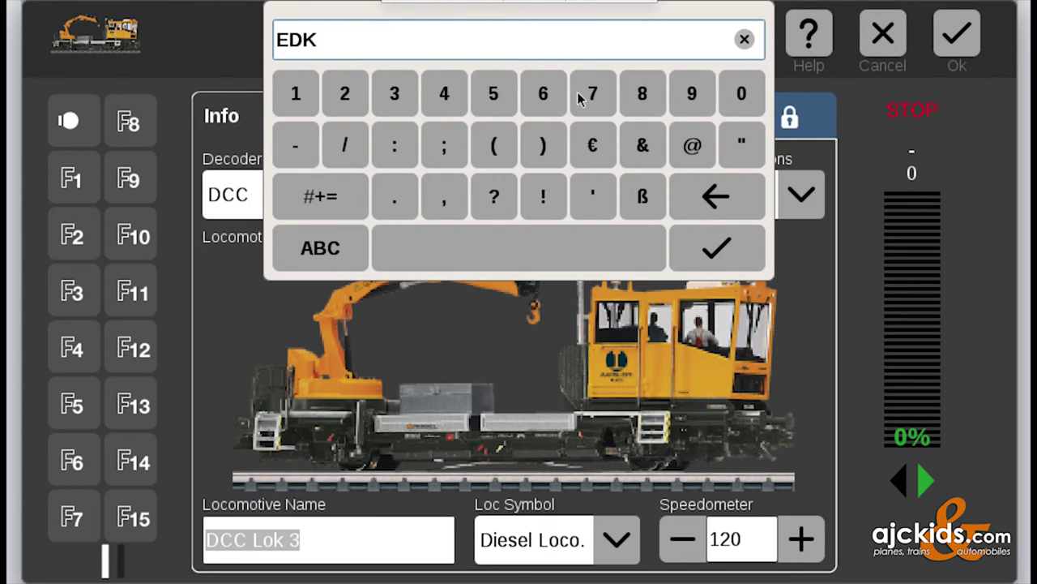
{"action": "left_click", "coordinate": [592, 94]}
{"action": "left_click", "coordinate": [493, 95]}
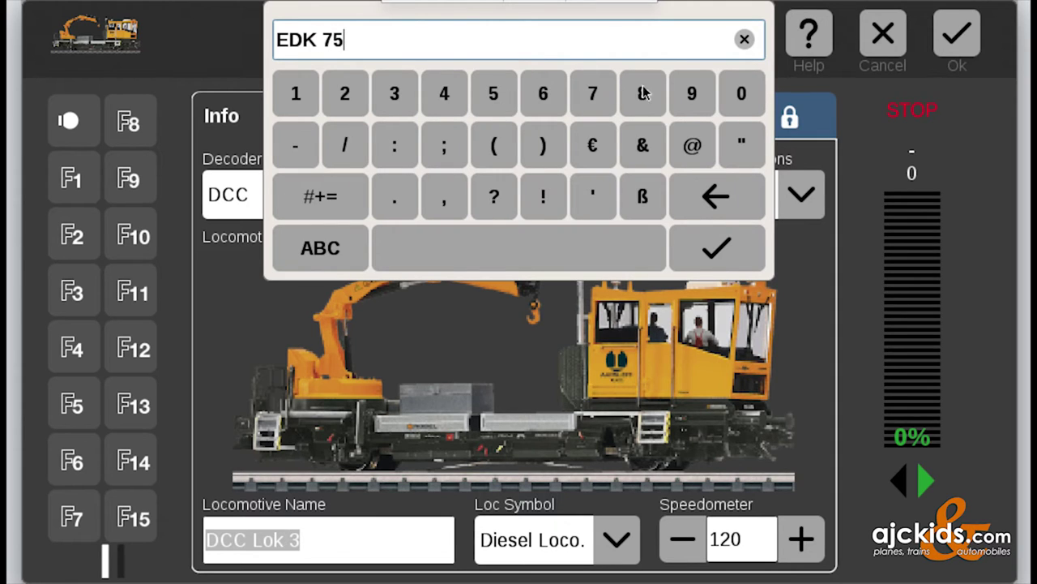
{"action": "left_click", "coordinate": [759, 102]}
{"action": "left_click", "coordinate": [540, 258]}
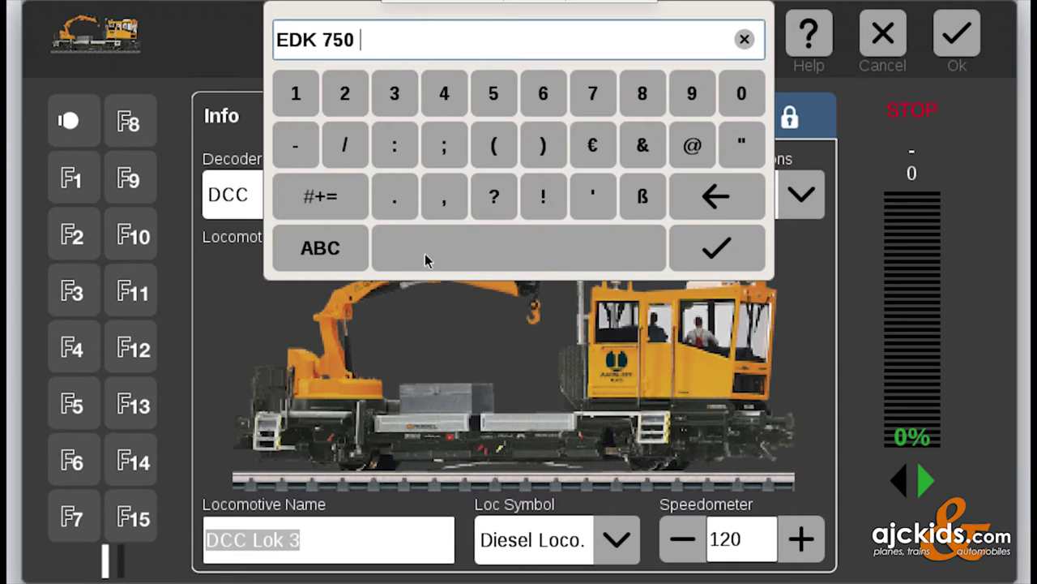
{"action": "left_click", "coordinate": [289, 247]}
{"action": "left_click", "coordinate": [304, 252]}
{"action": "left_click", "coordinate": [321, 248]}
{"action": "left_click", "coordinate": [295, 197]}
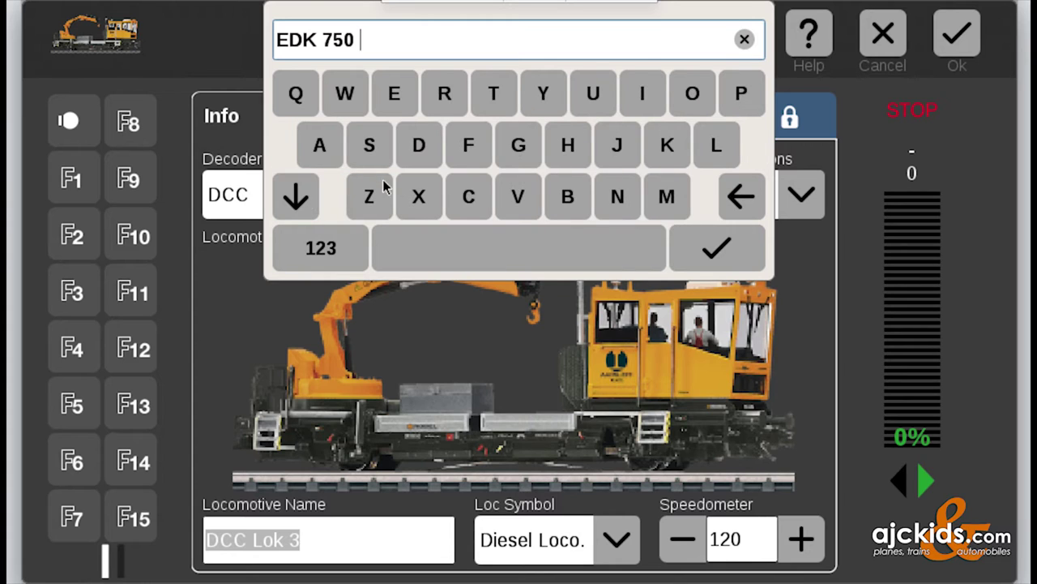
{"action": "left_click", "coordinate": [467, 196]}
{"action": "left_click", "coordinate": [298, 201]}
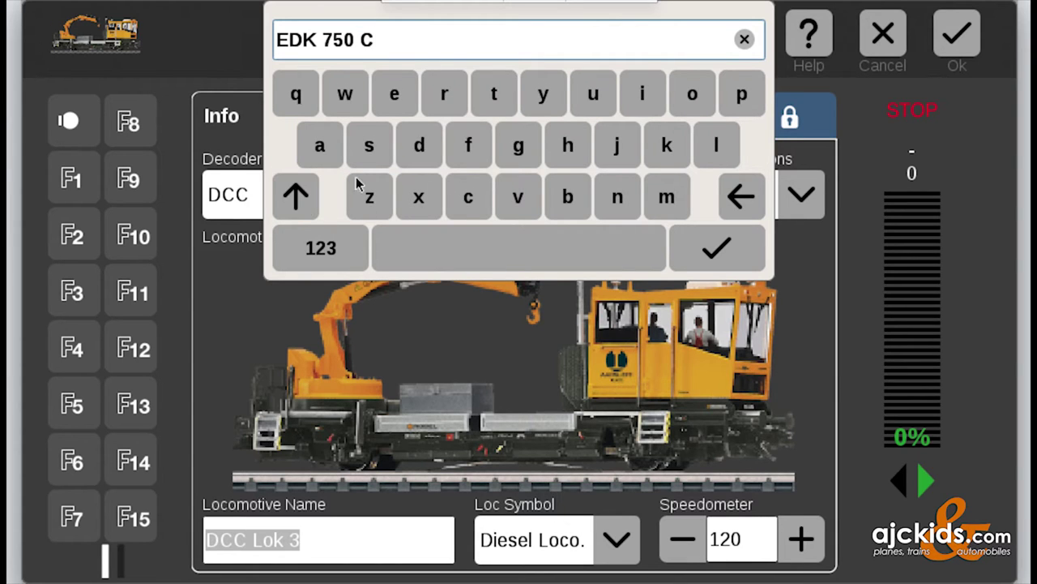
{"action": "left_click", "coordinate": [451, 100]}
{"action": "left_click", "coordinate": [308, 148]}
{"action": "left_click", "coordinate": [612, 203]}
{"action": "left_click", "coordinate": [395, 95]}
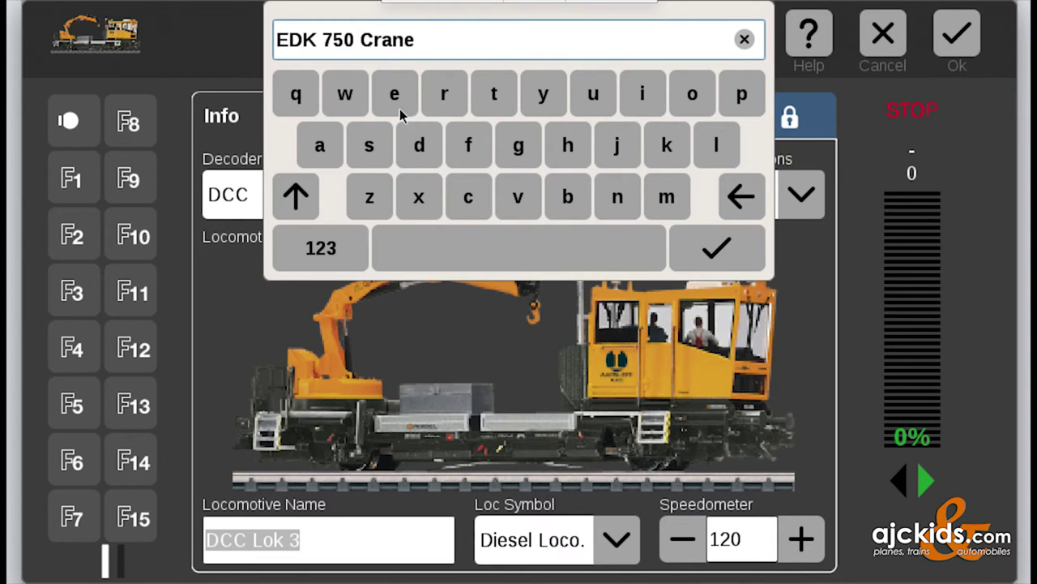
{"action": "left_click", "coordinate": [745, 250]}
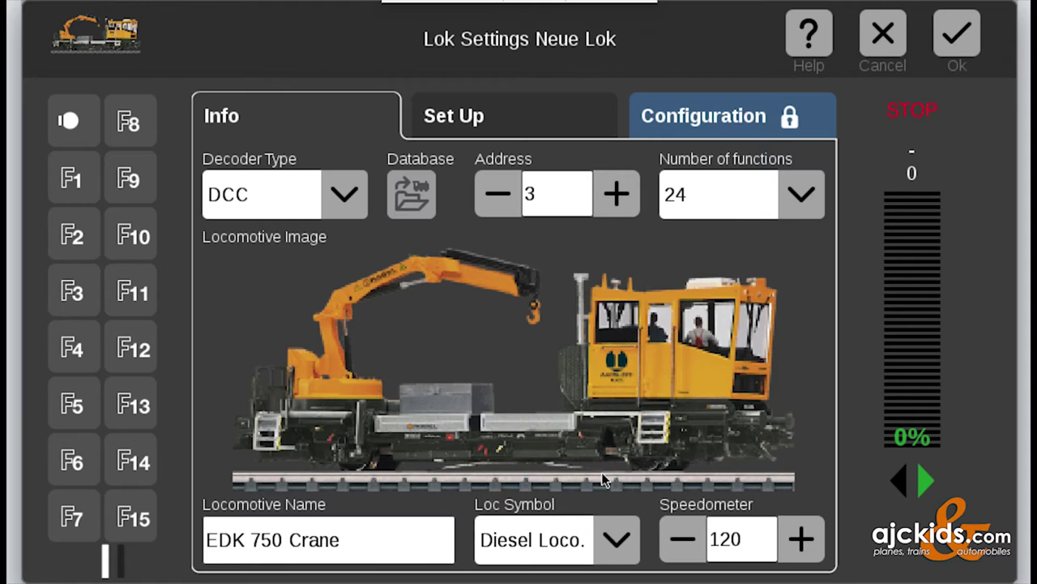
{"action": "left_click", "coordinate": [958, 34]}
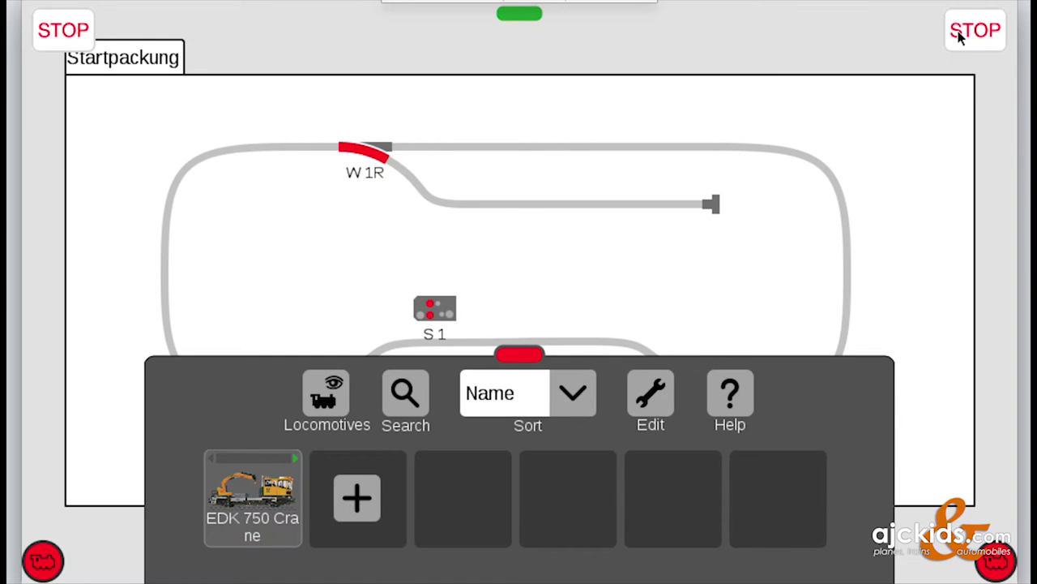
Assign the EDK 750 Crane to the left-hand throttle and switch on its function F1
{"action": "left_click", "coordinate": [254, 517]}
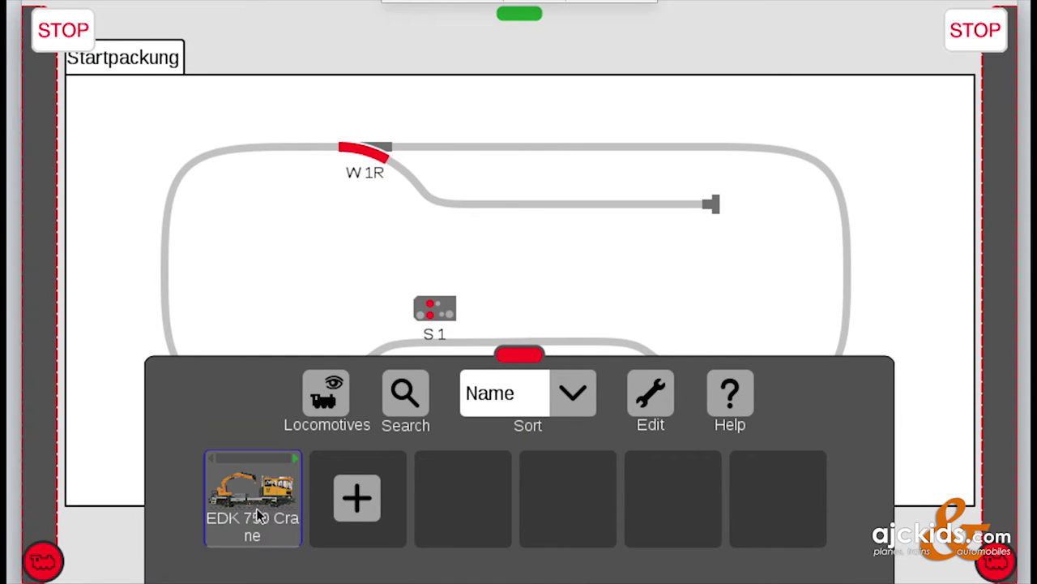
{"action": "left_click", "coordinate": [45, 559]}
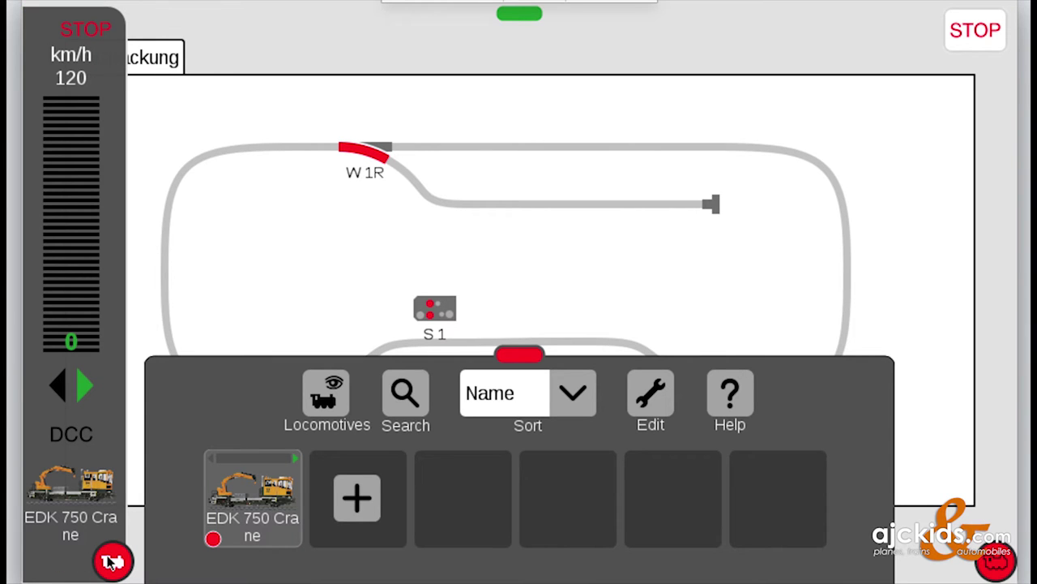
{"action": "left_click", "coordinate": [112, 561]}
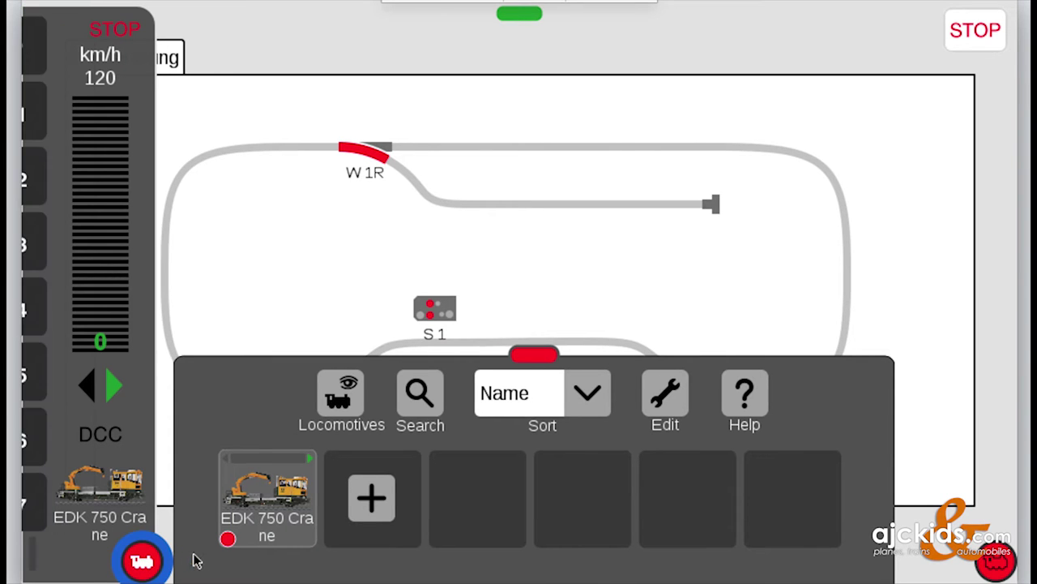
{"action": "left_click_drag", "start_coordinate": [239, 560], "coordinate": [365, 559]}
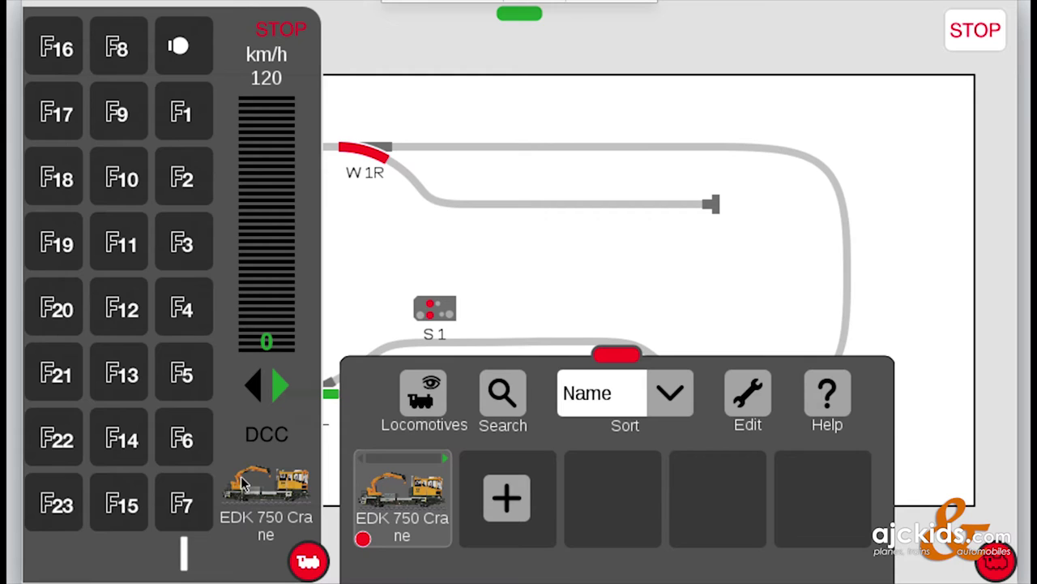
{"action": "left_click", "coordinate": [191, 123]}
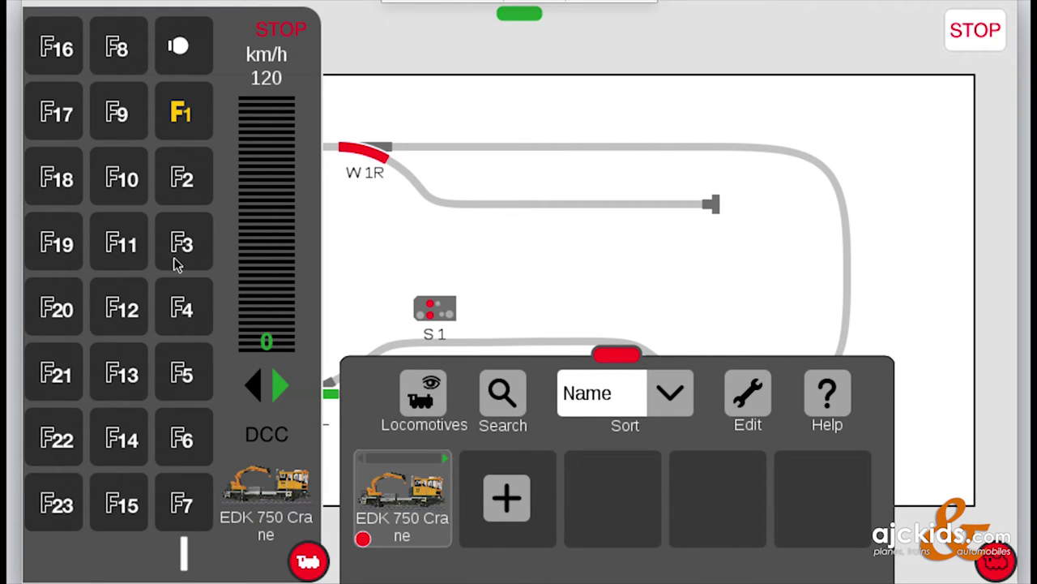
Switch off function F1 and open the set-up page of the EDK 750 Crane's locomotive settings for editing
{"action": "left_click", "coordinate": [199, 111]}
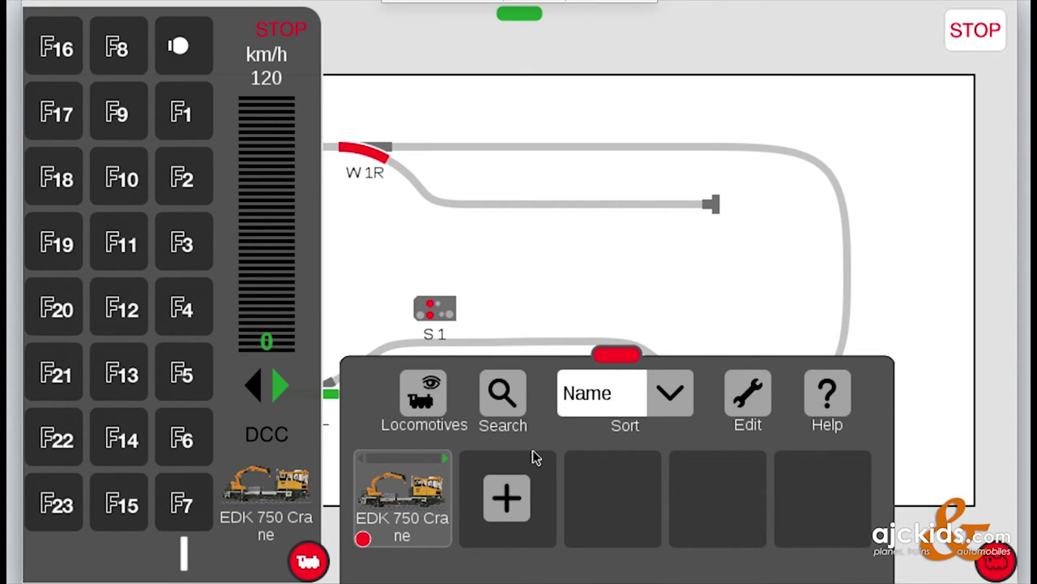
{"action": "left_click", "coordinate": [747, 392]}
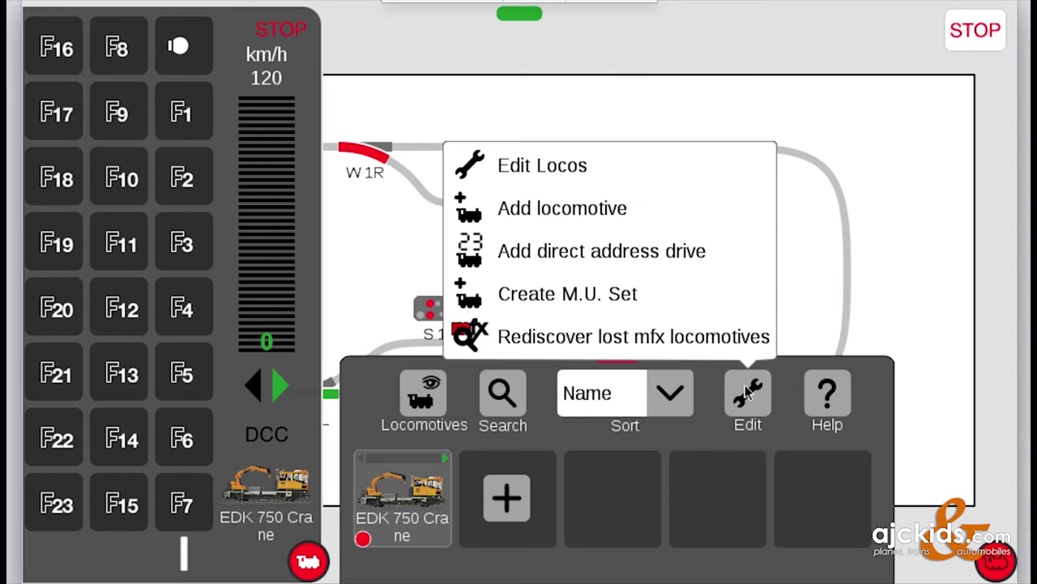
{"action": "left_click", "coordinate": [572, 170]}
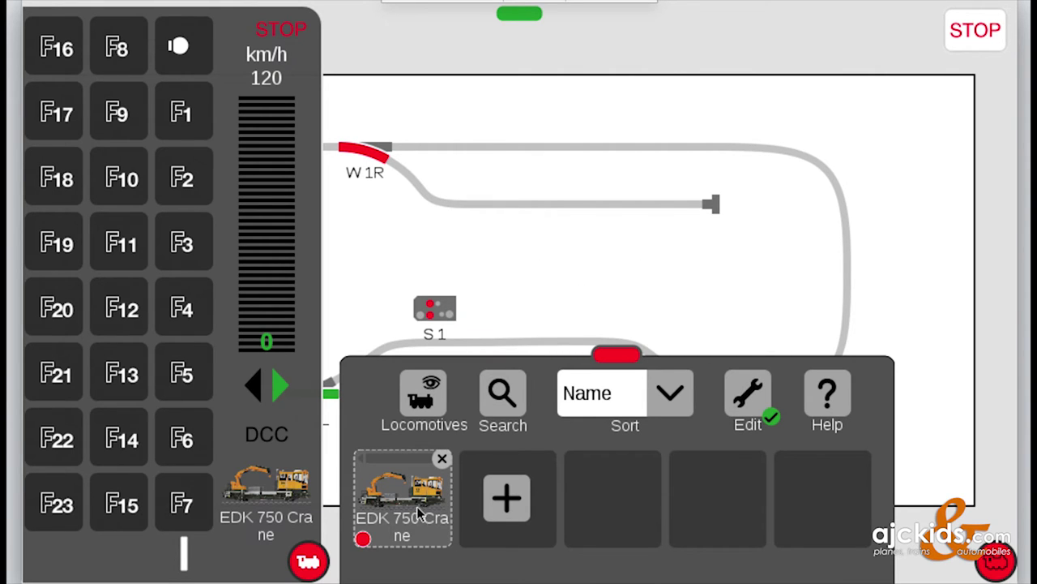
{"action": "left_click_drag", "start_coordinate": [419, 509], "coordinate": [418, 509]}
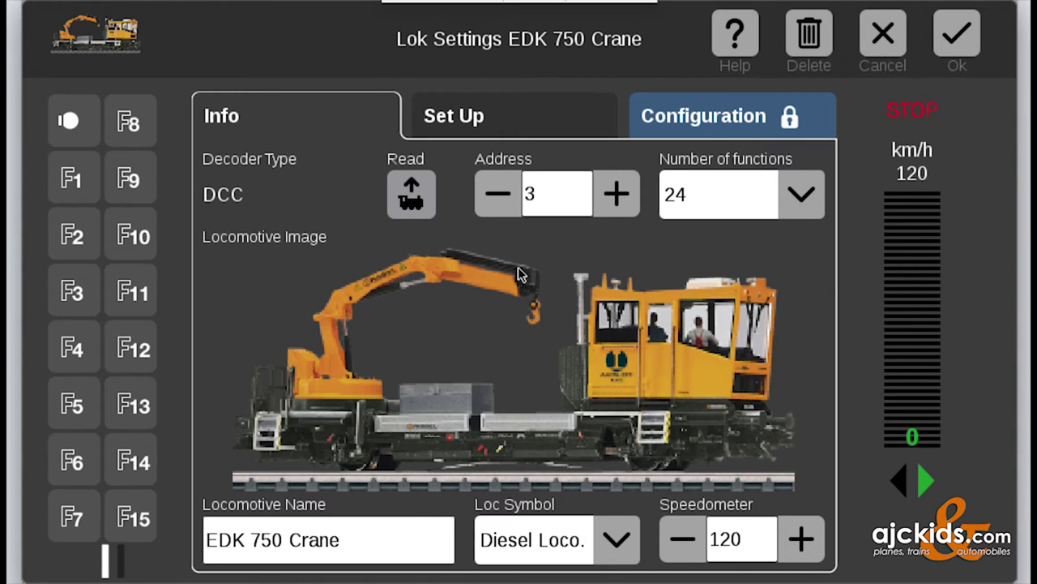
{"action": "left_click", "coordinate": [503, 122]}
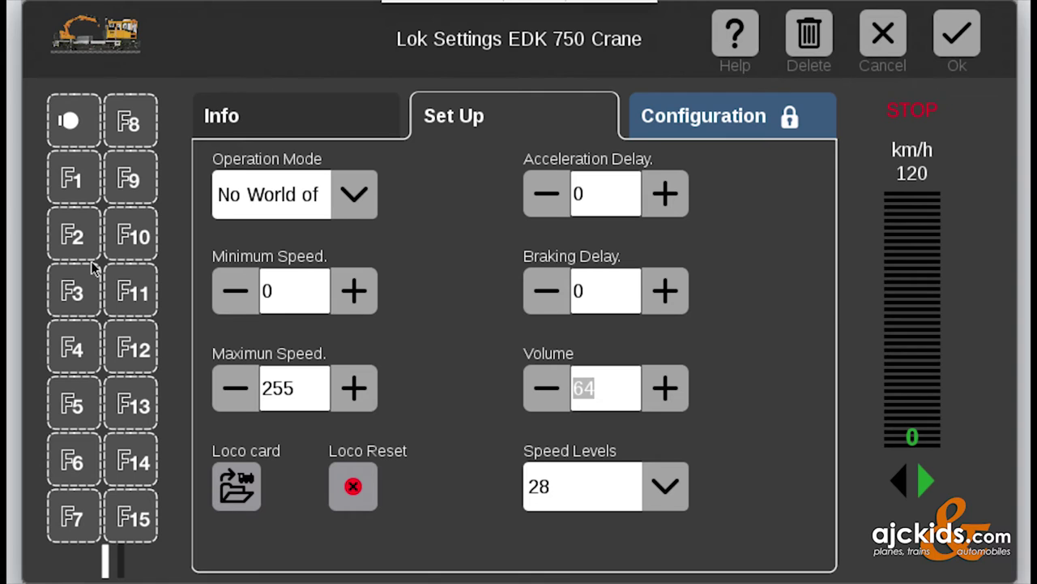
Assign the Operating Sound icon to function F1
{"action": "left_click", "coordinate": [75, 180]}
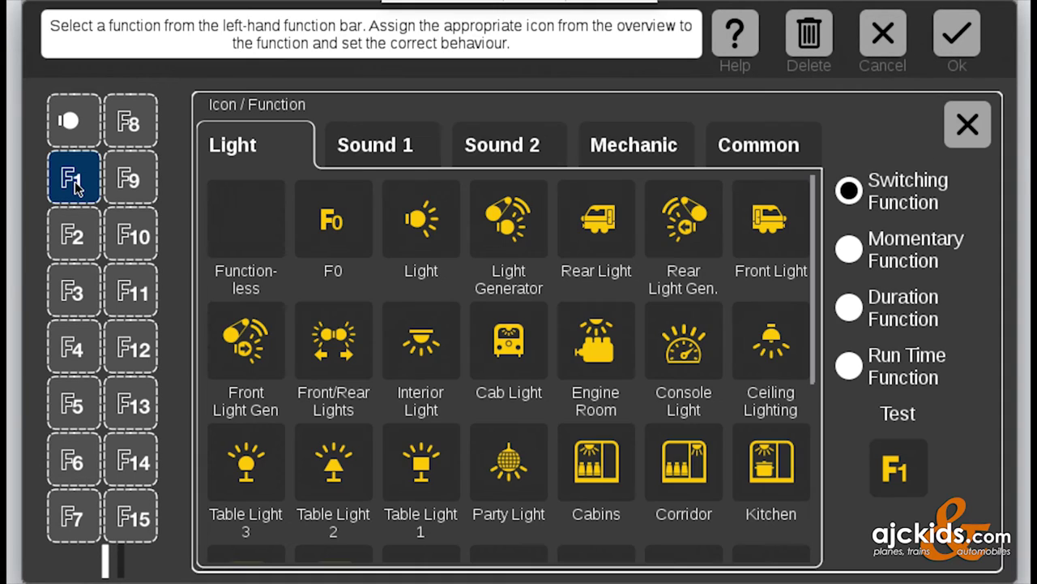
{"action": "left_click", "coordinate": [391, 154]}
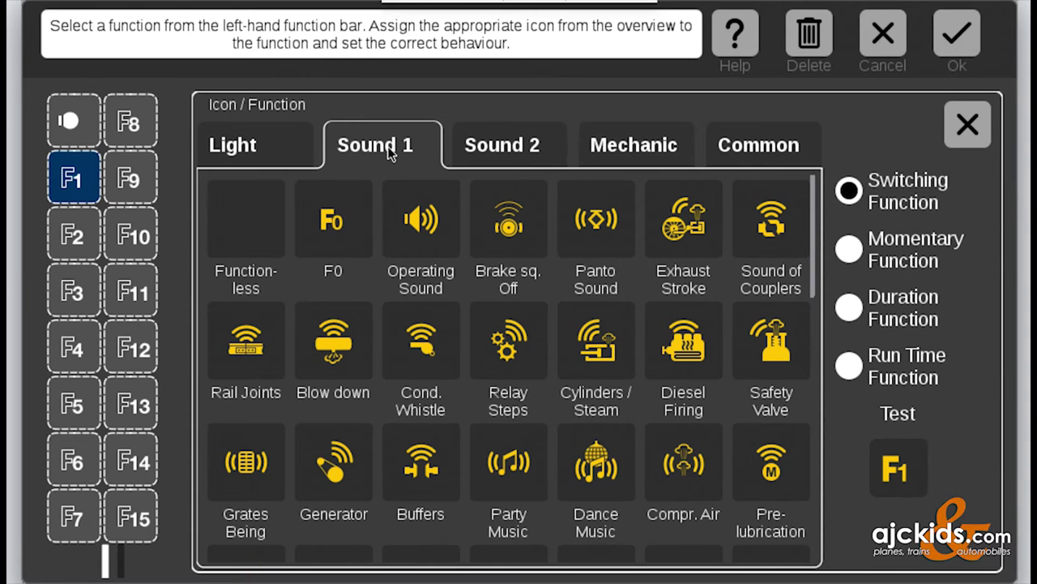
{"action": "left_click", "coordinate": [421, 242]}
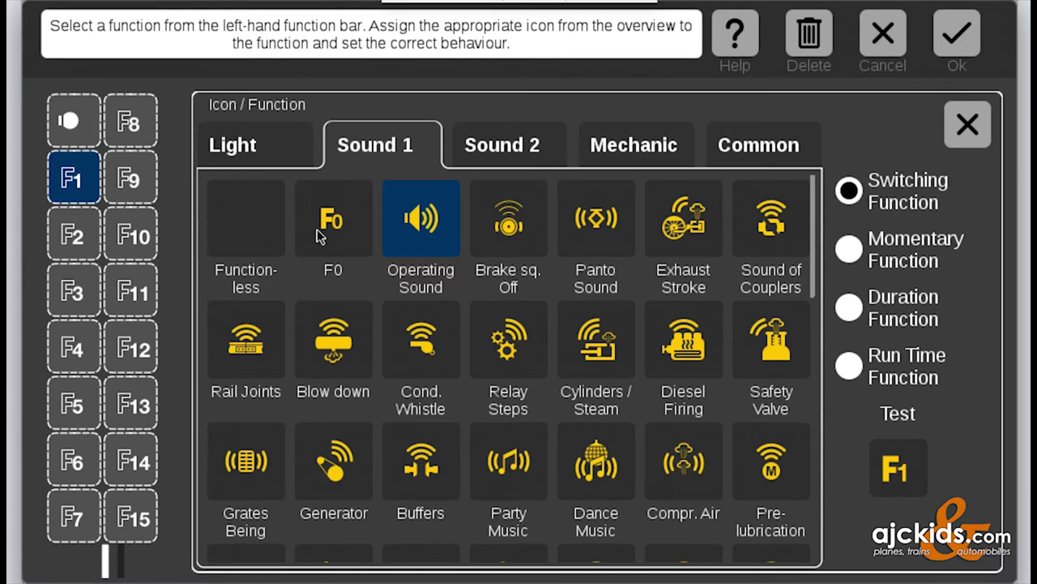
{"action": "left_click", "coordinate": [444, 251]}
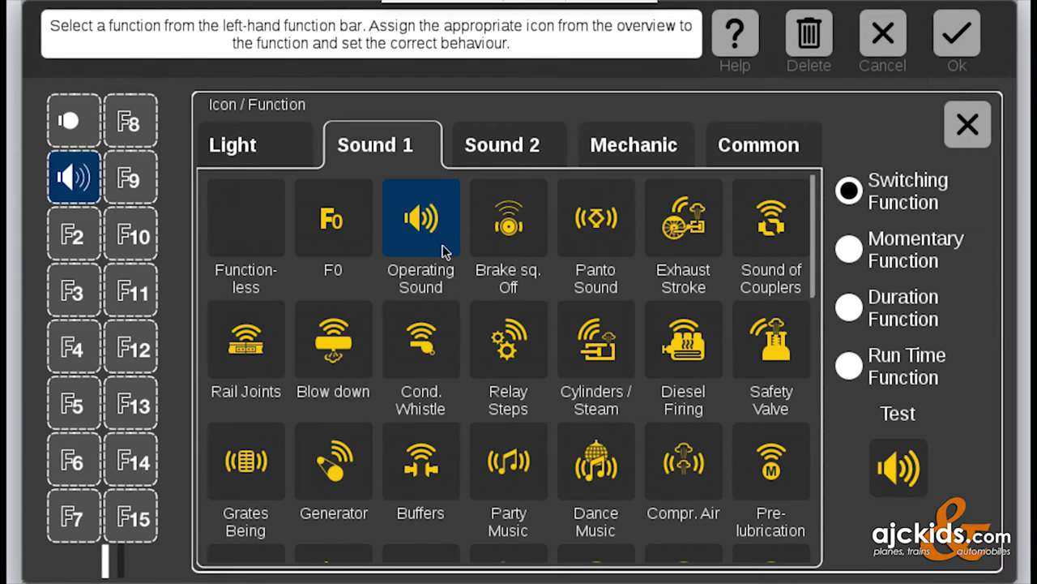
Assign the Shuttle icon from the mechanic icons to function F2
{"action": "left_click", "coordinate": [68, 228]}
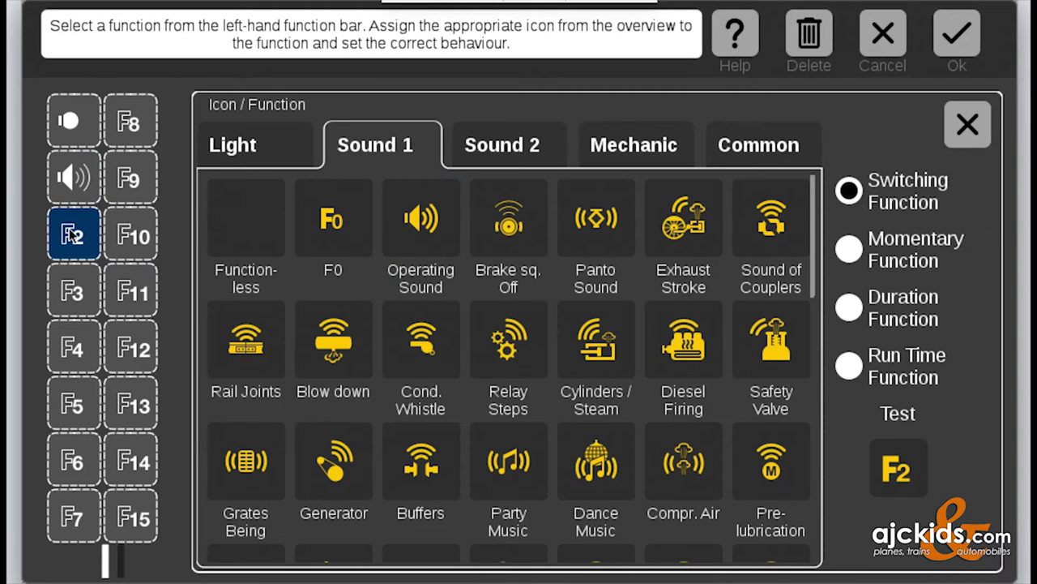
{"action": "left_click", "coordinate": [615, 151]}
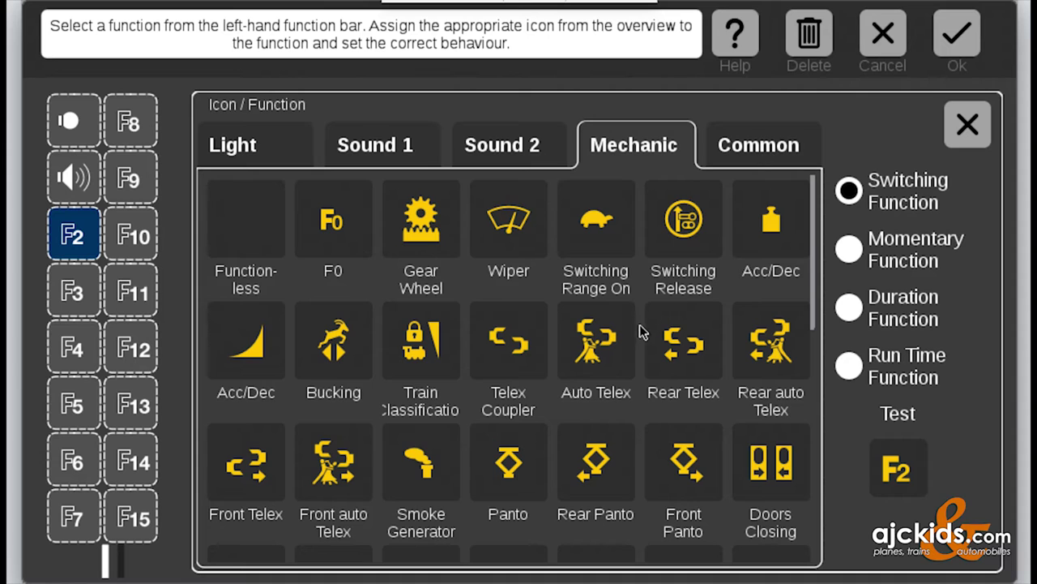
{"action": "scroll", "coordinate": [638, 325], "scroll_direction": "down", "scroll_amount": 3}
{"action": "scroll", "coordinate": [637, 332], "scroll_direction": "down", "scroll_amount": 3}
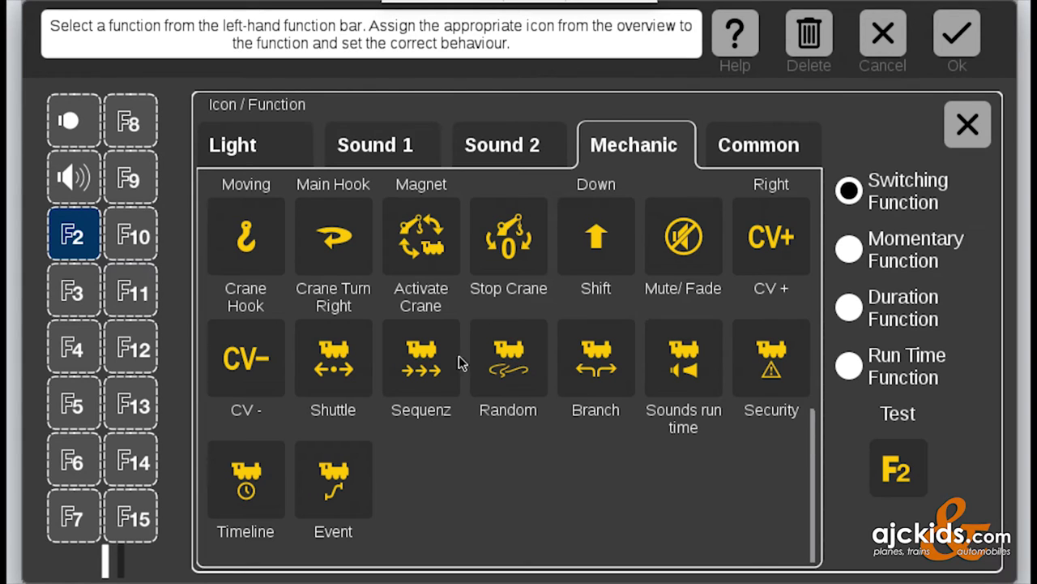
{"action": "left_click", "coordinate": [339, 367]}
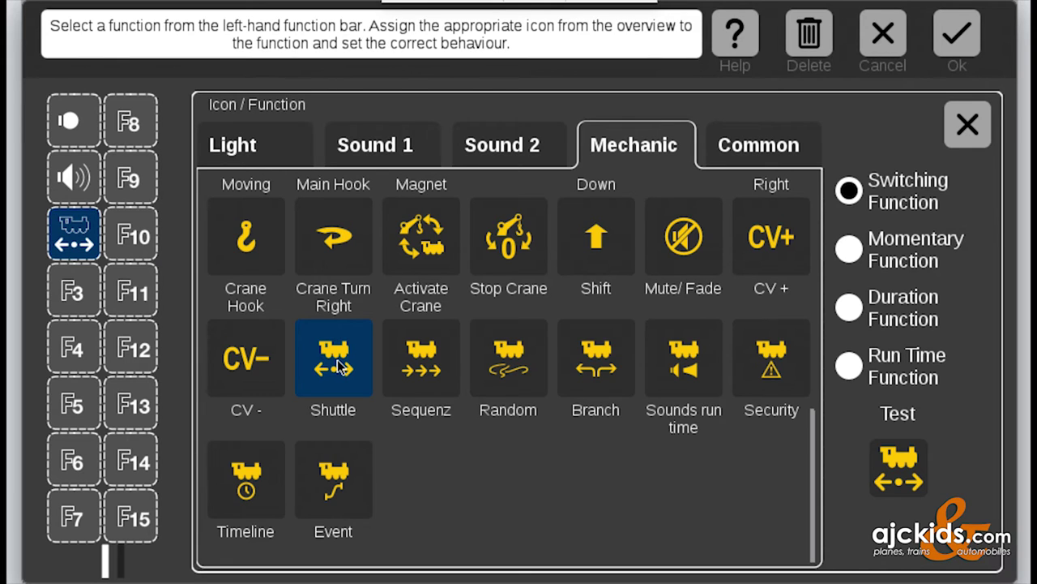
Assign the Crane Hook icon to function F3 and the Crane Left icon to function F4
{"action": "left_click", "coordinate": [86, 294]}
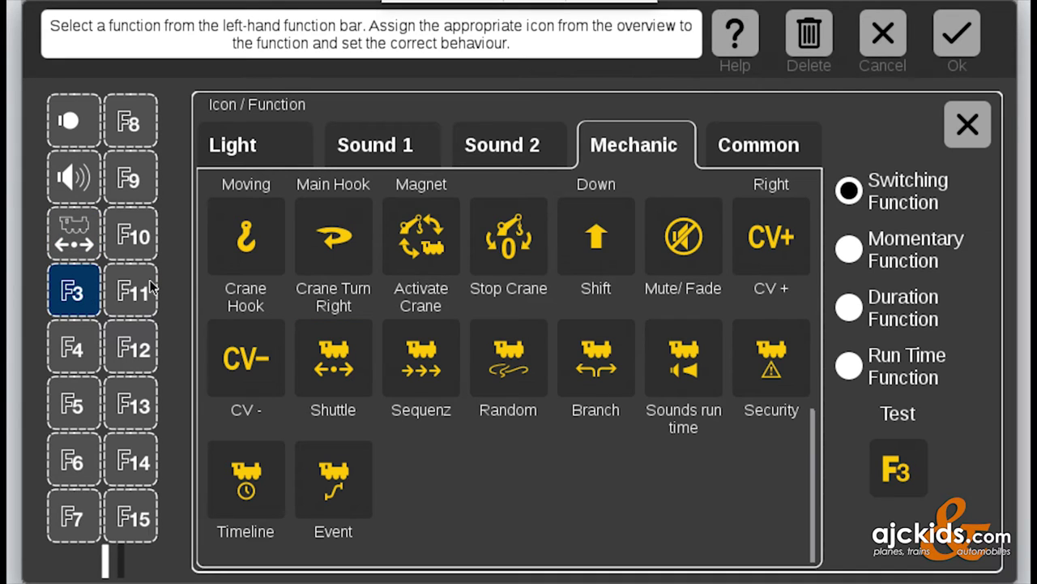
{"action": "left_click", "coordinate": [247, 237]}
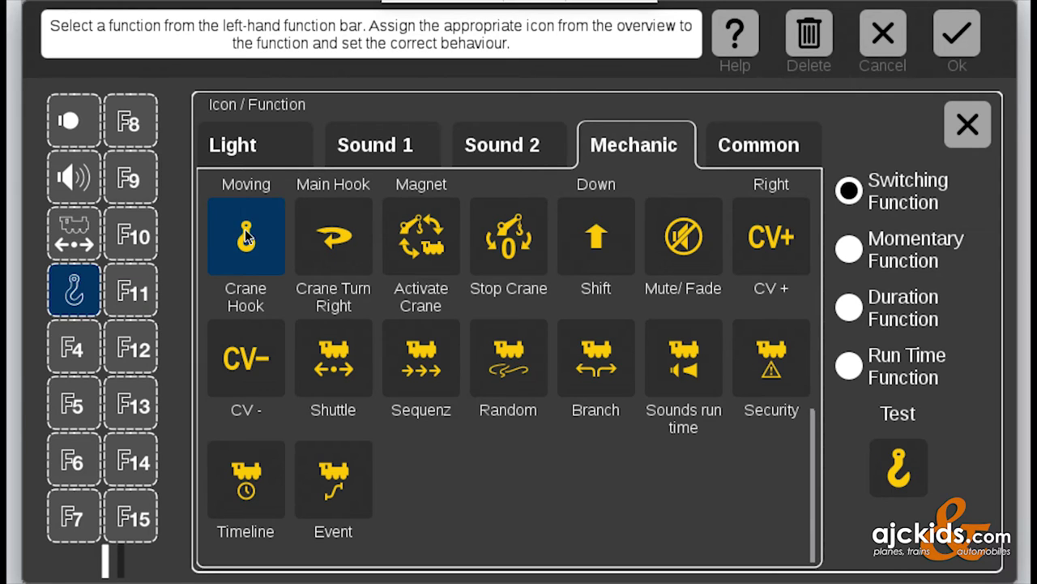
{"action": "left_click", "coordinate": [74, 352]}
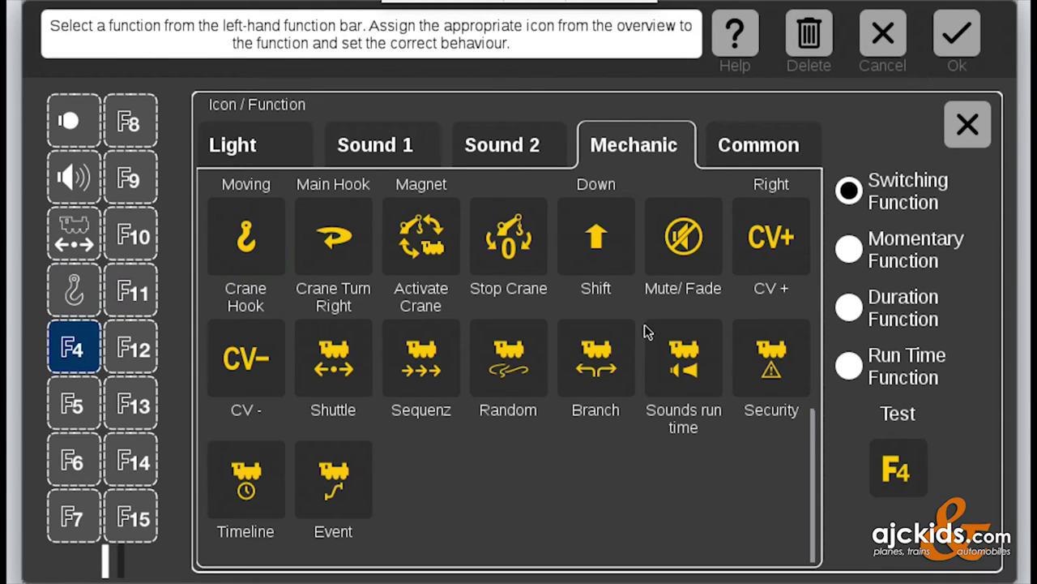
{"action": "scroll", "coordinate": [644, 324], "scroll_direction": "up", "scroll_amount": 5}
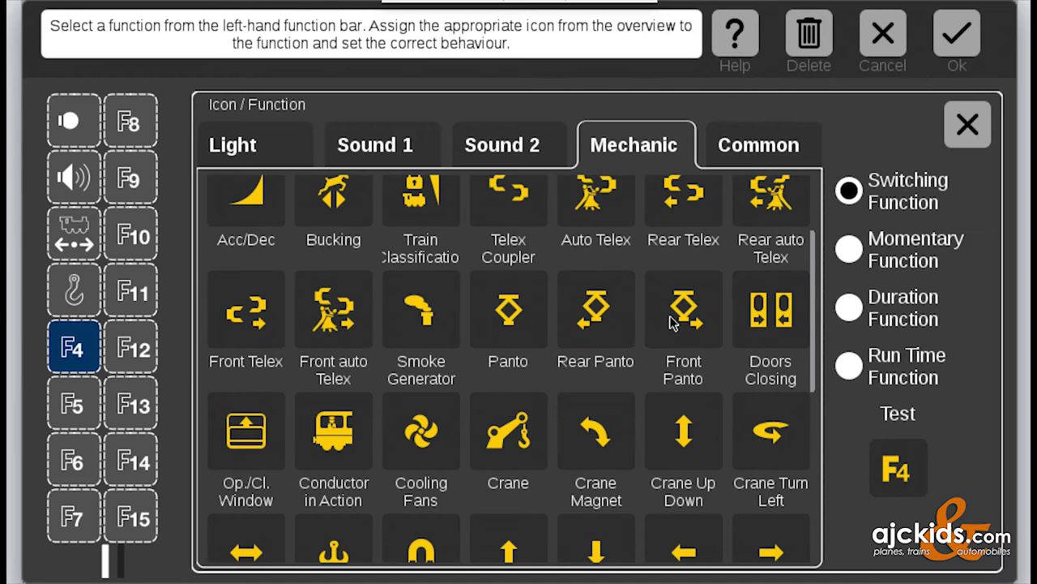
{"action": "scroll", "coordinate": [670, 323], "scroll_direction": "down", "scroll_amount": 3}
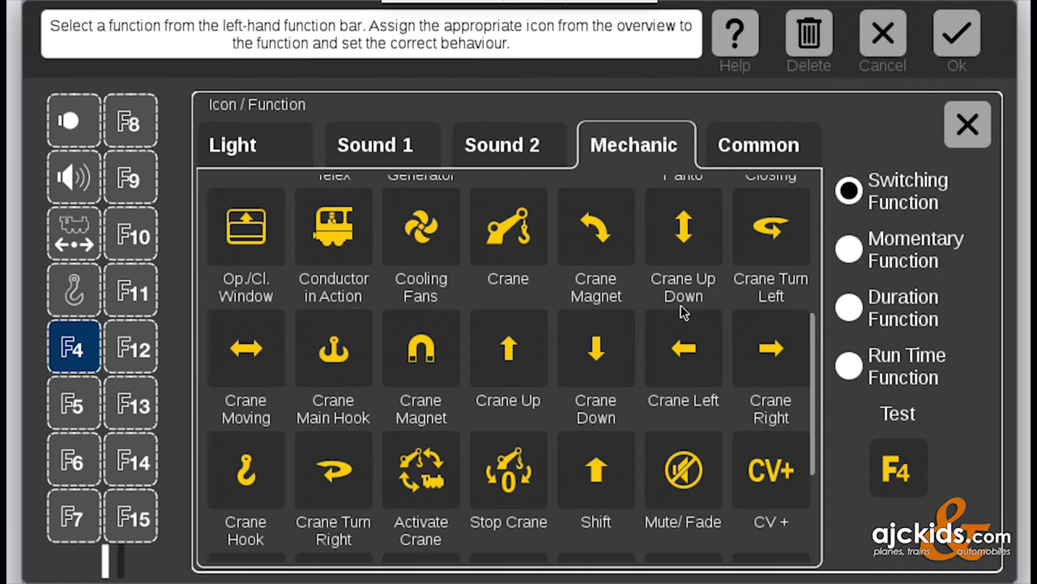
{"action": "left_click", "coordinate": [685, 357]}
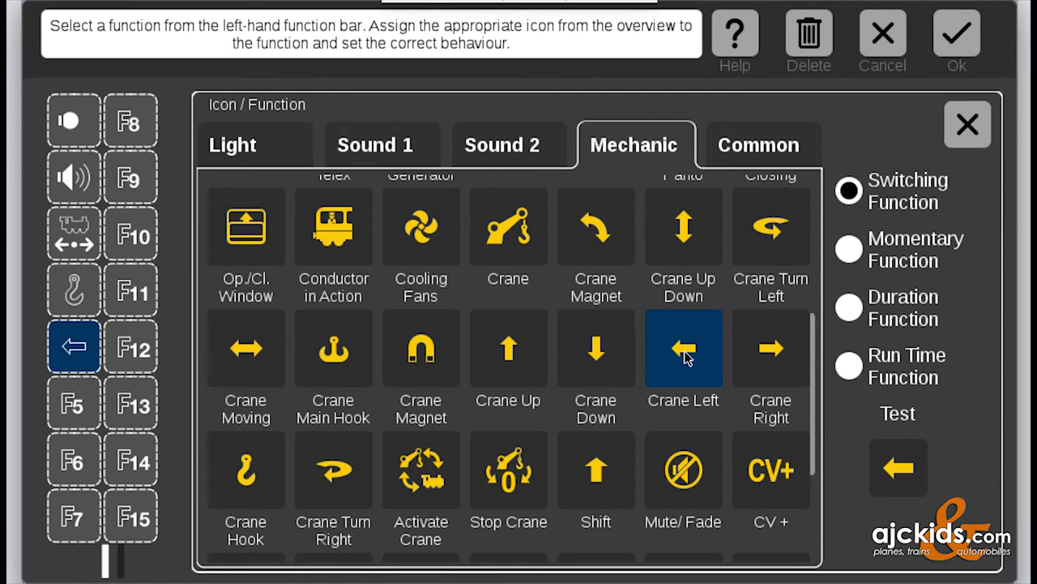
Assign the Crane Right icon to function F5 and the Crane Main Hook icon to function F6
{"action": "left_click", "coordinate": [75, 405]}
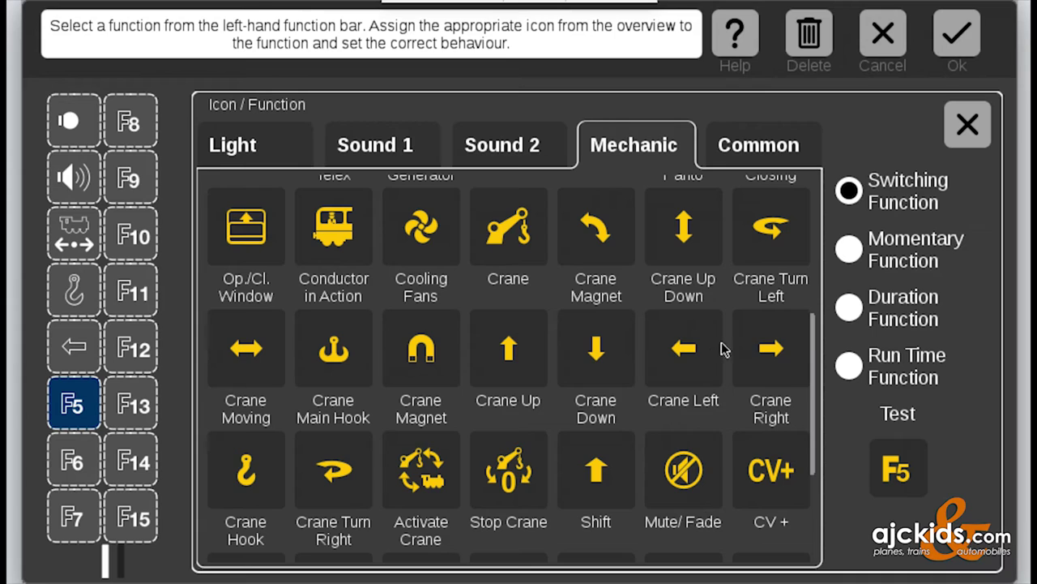
{"action": "left_click", "coordinate": [776, 357]}
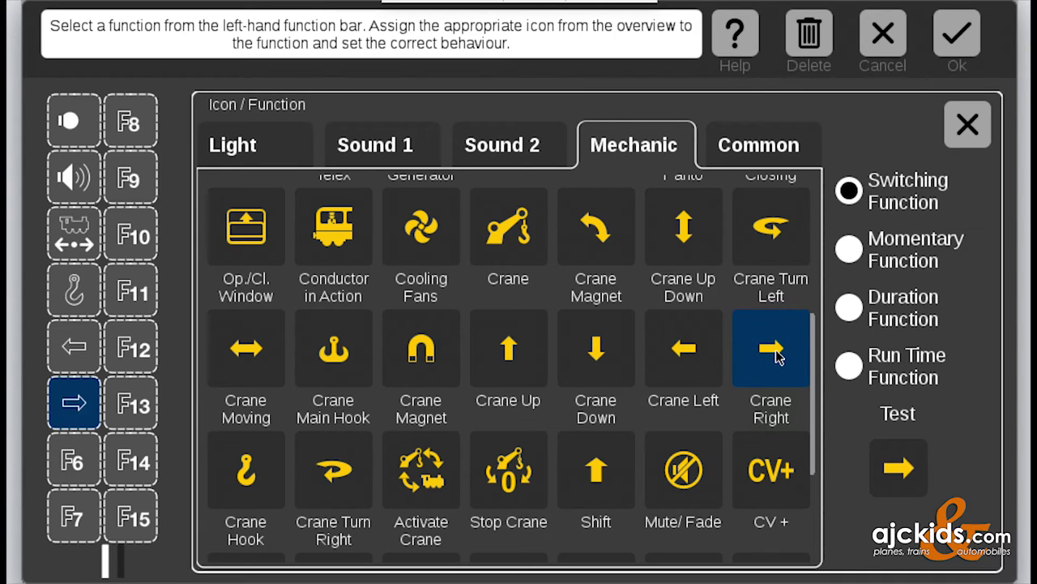
{"action": "left_click", "coordinate": [76, 460]}
{"action": "scroll", "coordinate": [507, 315], "scroll_direction": "down", "scroll_amount": 2}
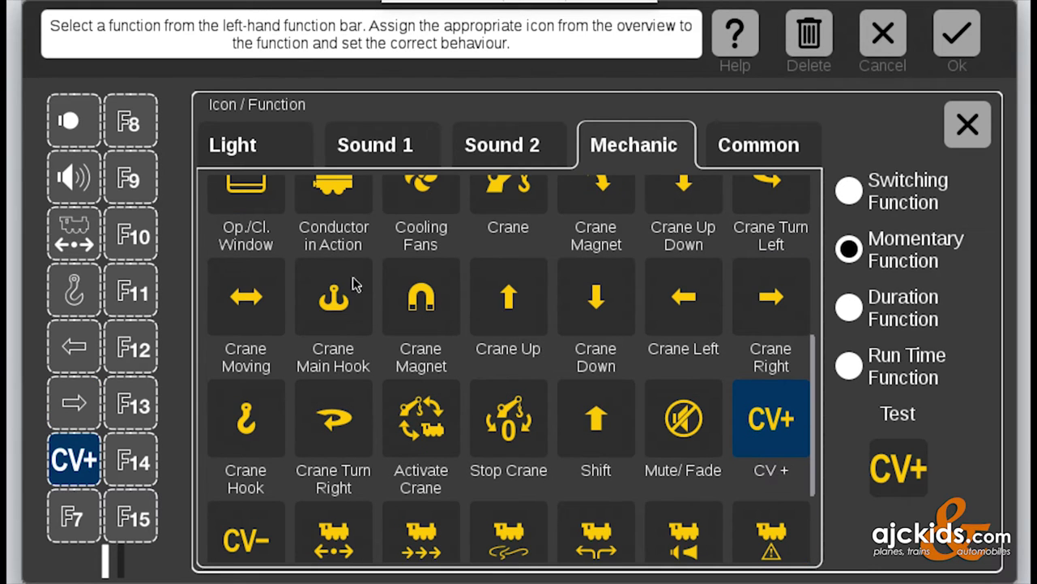
{"action": "left_click", "coordinate": [333, 297]}
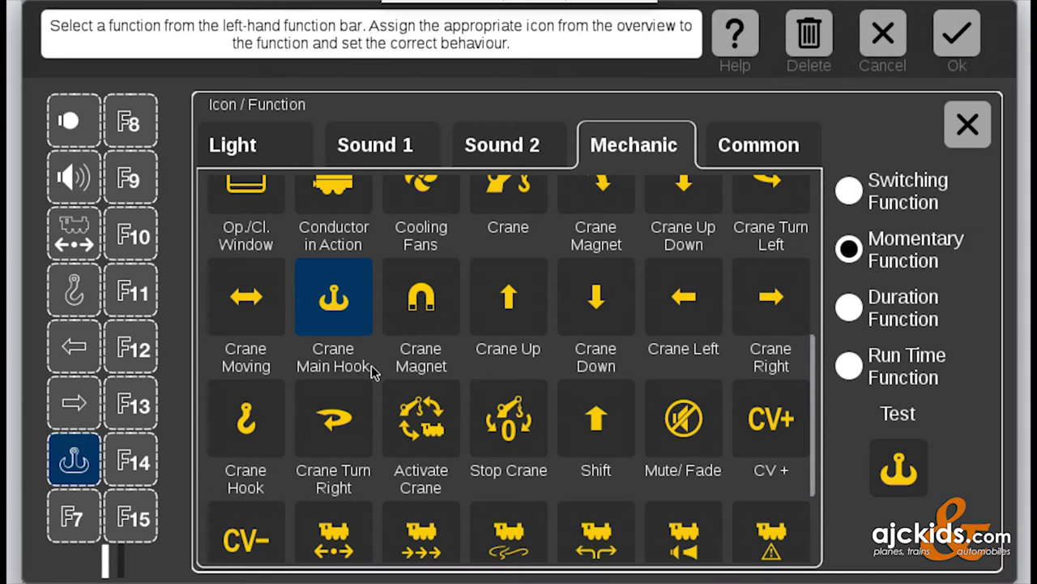
Assign the Crane Down icon to function F7 and the Crane Up icon to function F8
{"action": "left_click", "coordinate": [74, 516]}
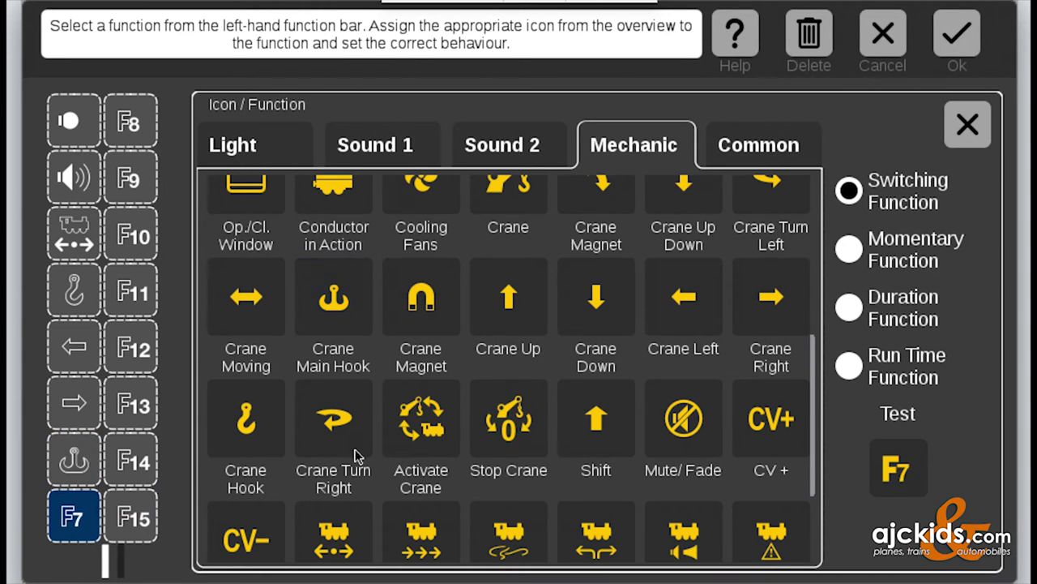
{"action": "left_click", "coordinate": [596, 298]}
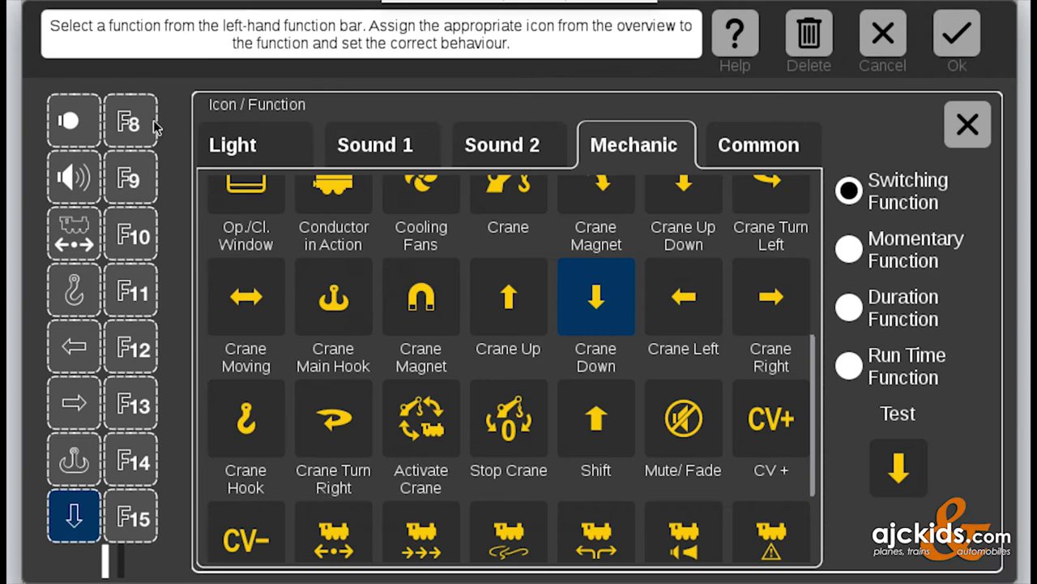
{"action": "left_click", "coordinate": [126, 125]}
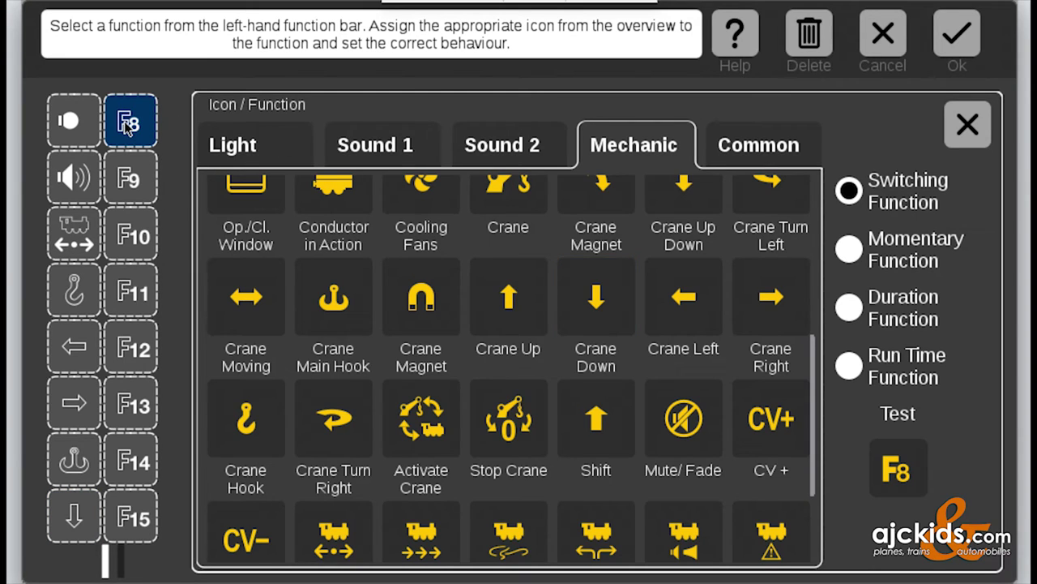
{"action": "left_click", "coordinate": [534, 309]}
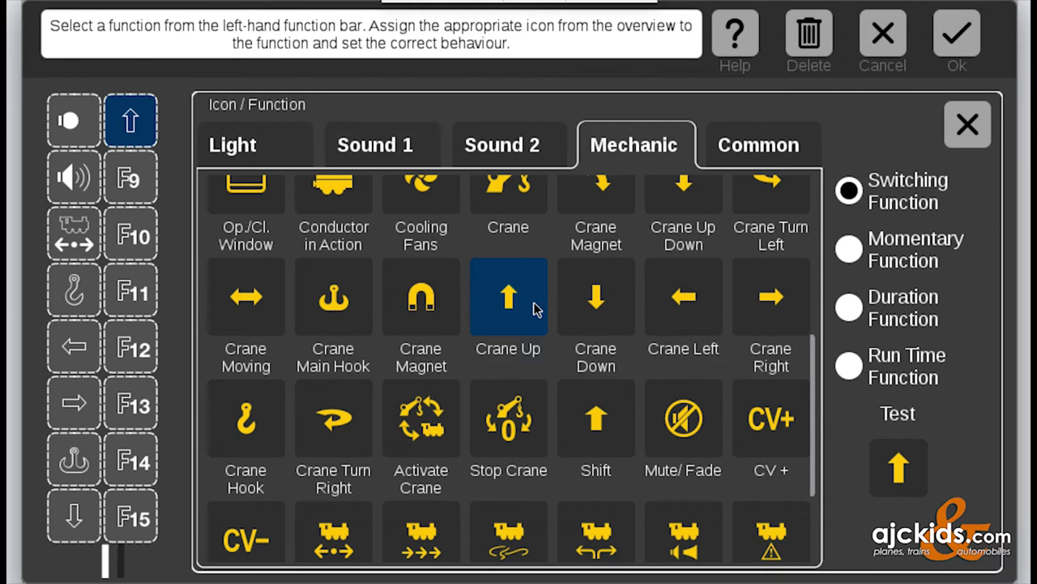
Assign the Switching Range On turtle icon to function F9
{"action": "left_click", "coordinate": [108, 181]}
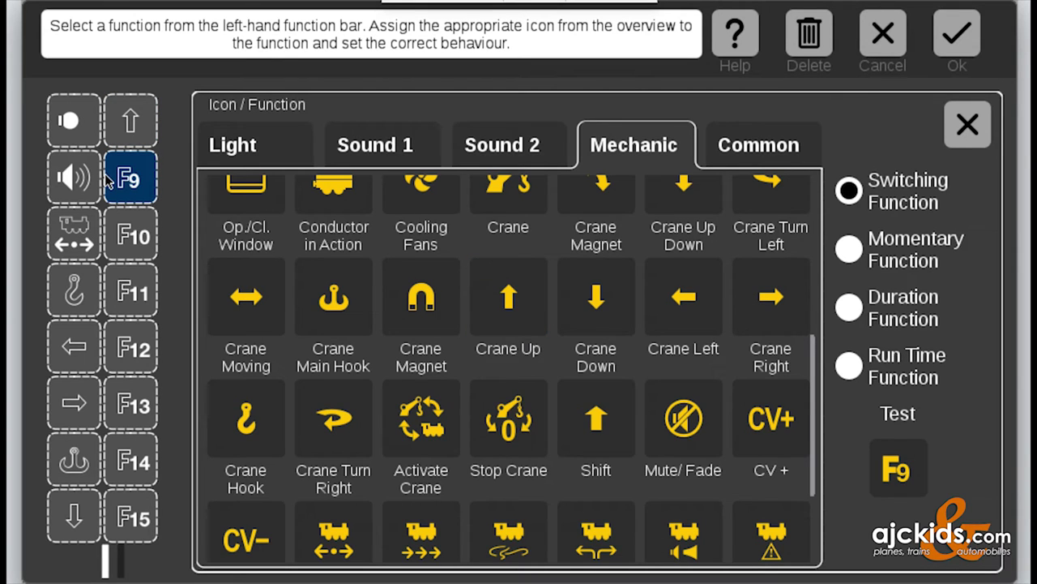
{"action": "scroll", "coordinate": [406, 311], "scroll_direction": "down", "scroll_amount": 3}
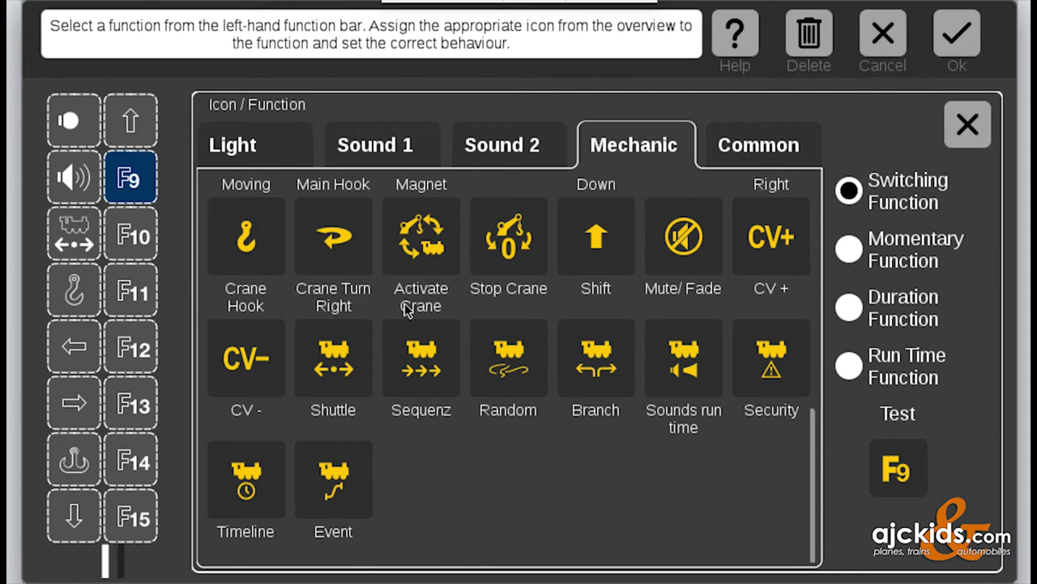
{"action": "scroll", "coordinate": [407, 311], "scroll_direction": "up", "scroll_amount": 10}
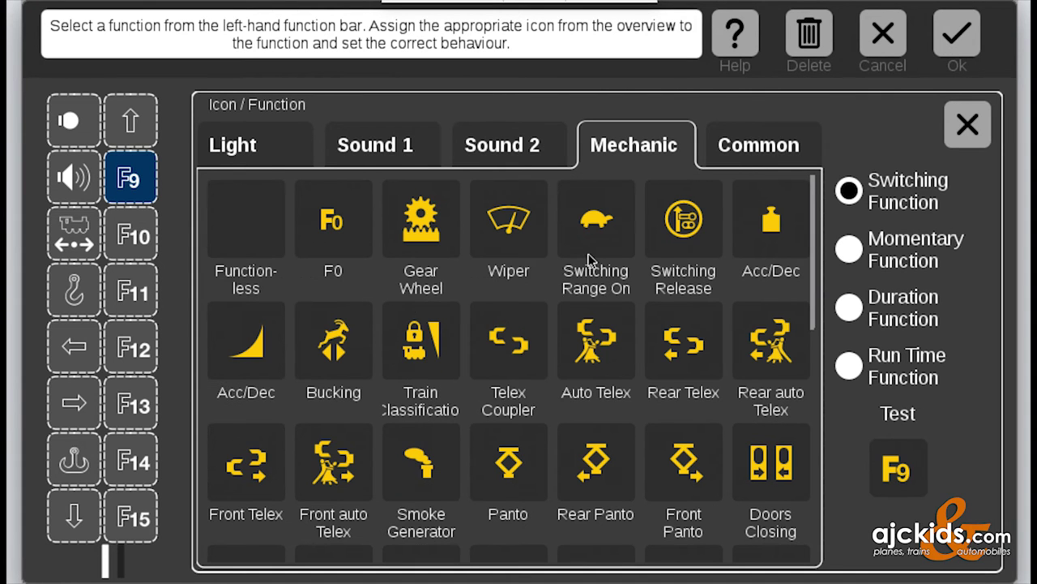
{"action": "left_click", "coordinate": [590, 225]}
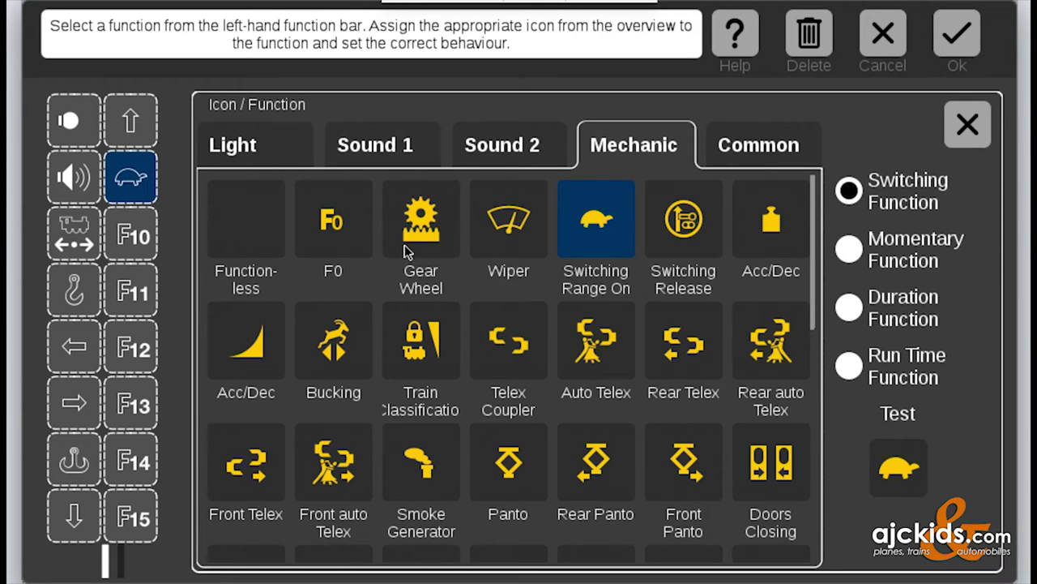
Assign the Ceiling Lighting icon to function F10 and the Rear Light icon to function F11
{"action": "left_click", "coordinate": [262, 147]}
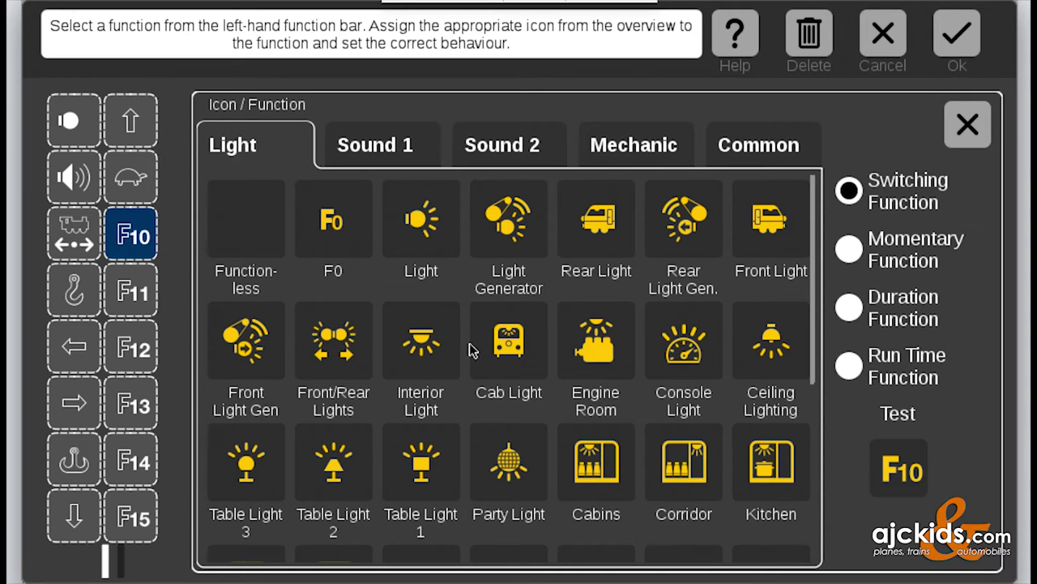
{"action": "left_click", "coordinate": [786, 352]}
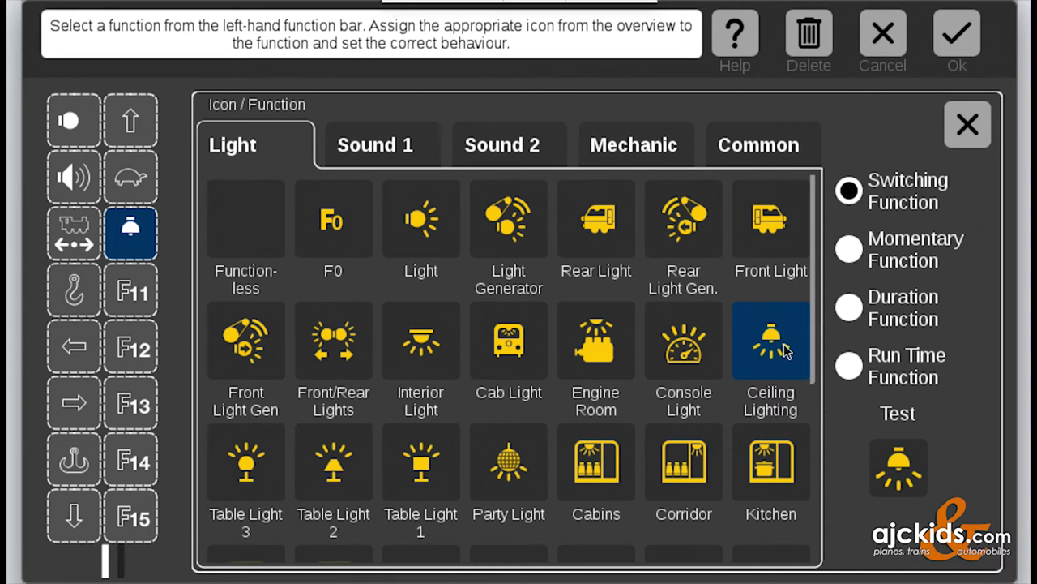
{"action": "left_click", "coordinate": [124, 291]}
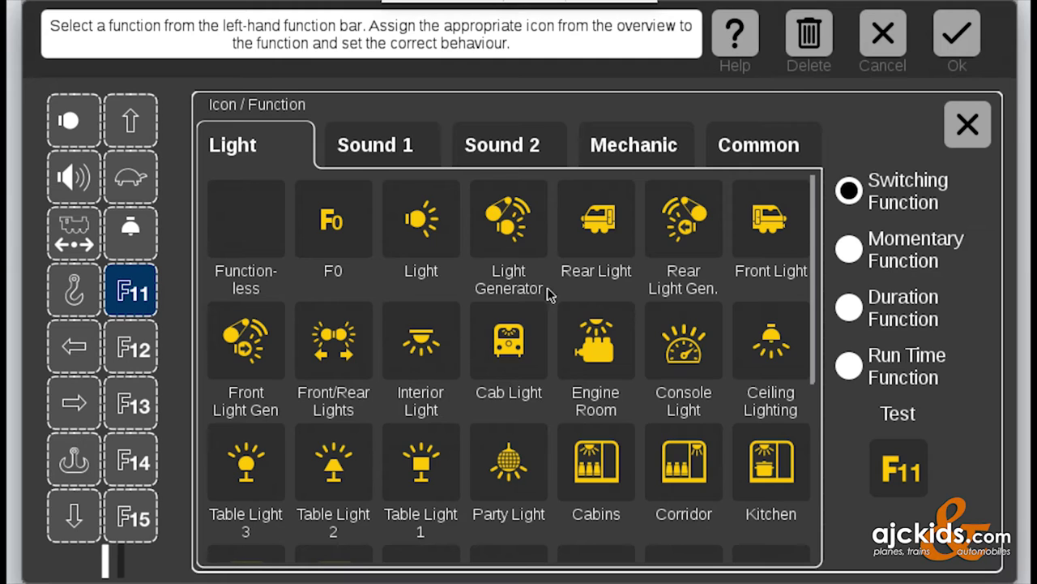
{"action": "left_click", "coordinate": [587, 217]}
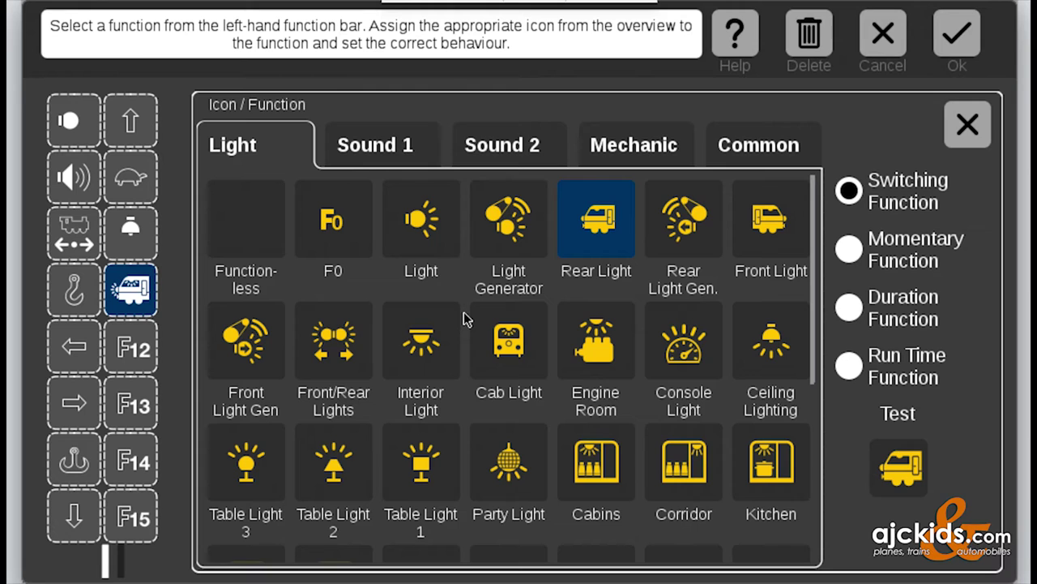
{"action": "left_click", "coordinate": [394, 151]}
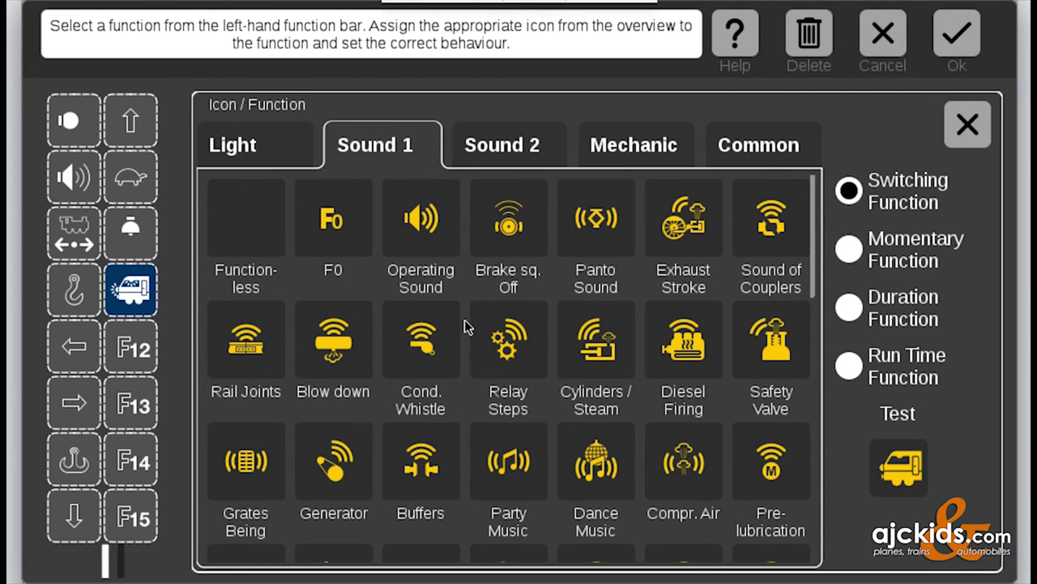
{"action": "scroll", "coordinate": [466, 327], "scroll_direction": "down", "scroll_amount": 10}
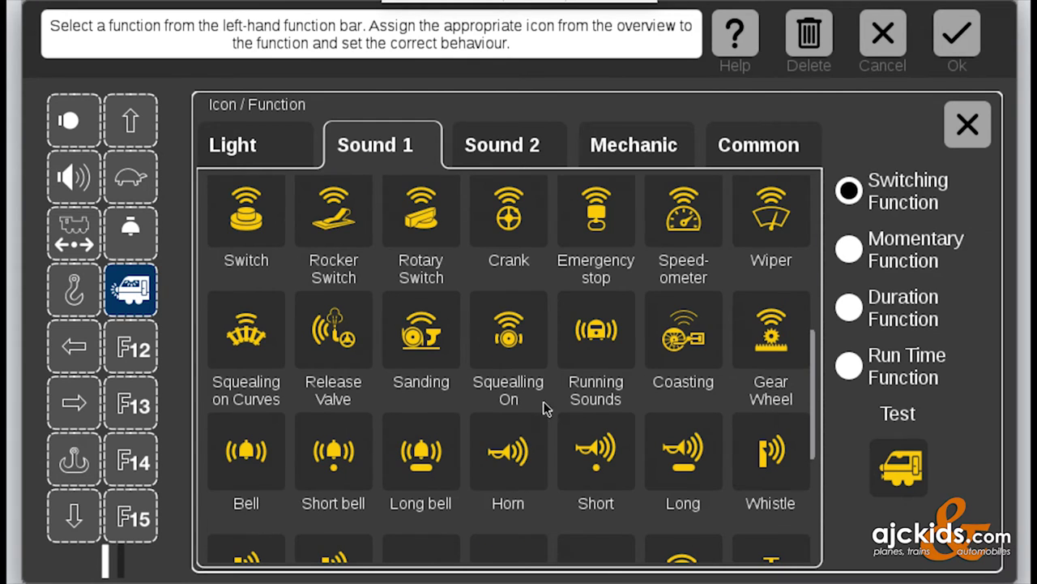
{"action": "left_click", "coordinate": [588, 448]}
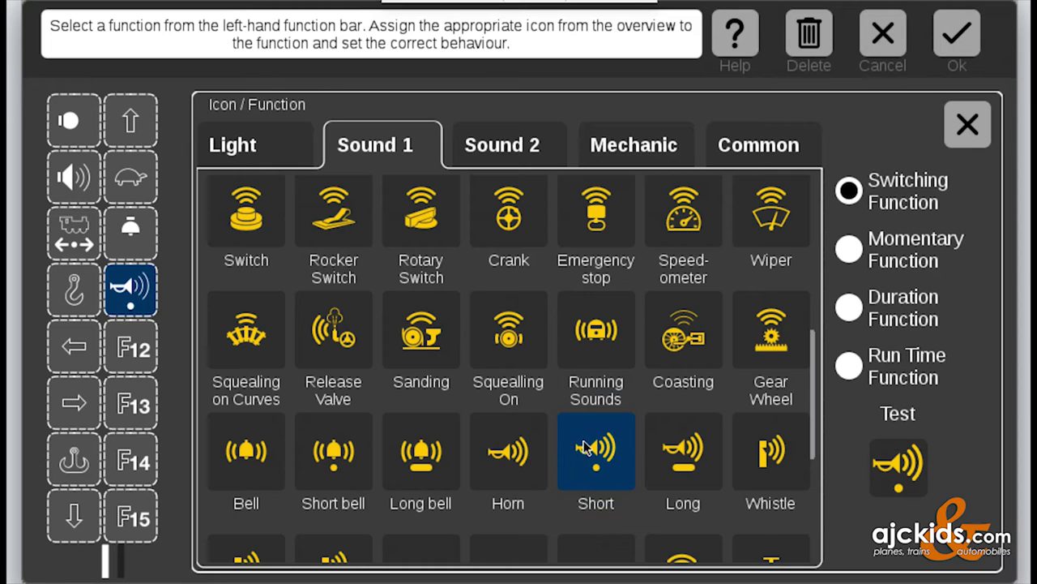
{"action": "left_click", "coordinate": [284, 146]}
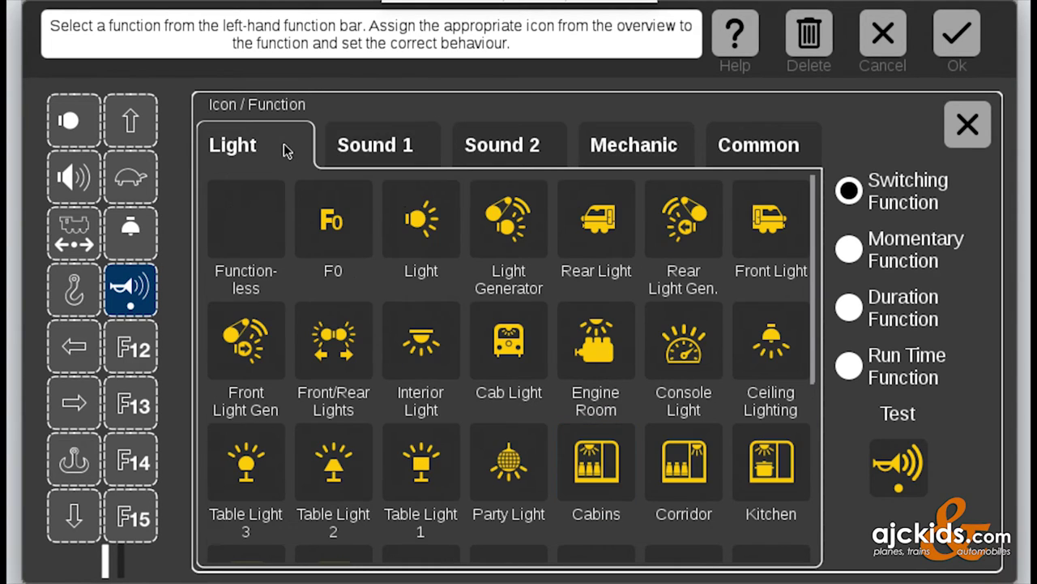
{"action": "left_click", "coordinate": [620, 229]}
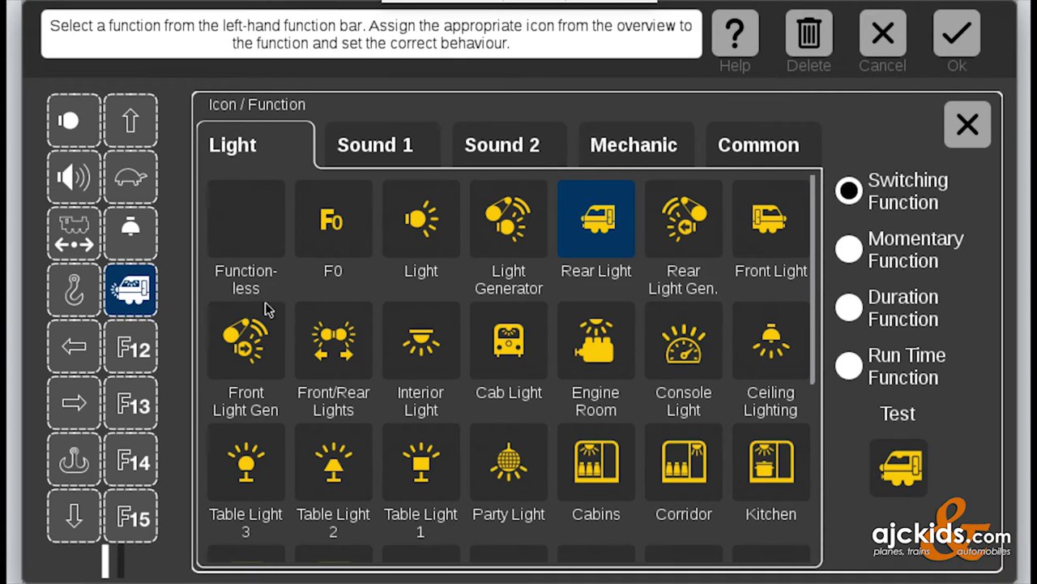
Assign the Short horn icon to function F12 and the Horn icon to function F13
{"action": "left_click", "coordinate": [133, 348]}
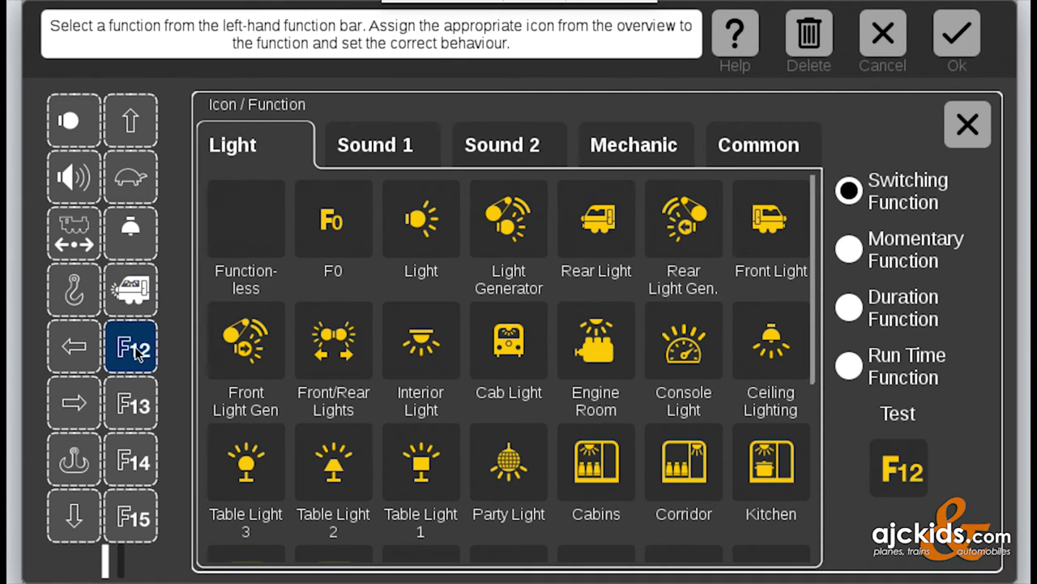
{"action": "left_click", "coordinate": [374, 150]}
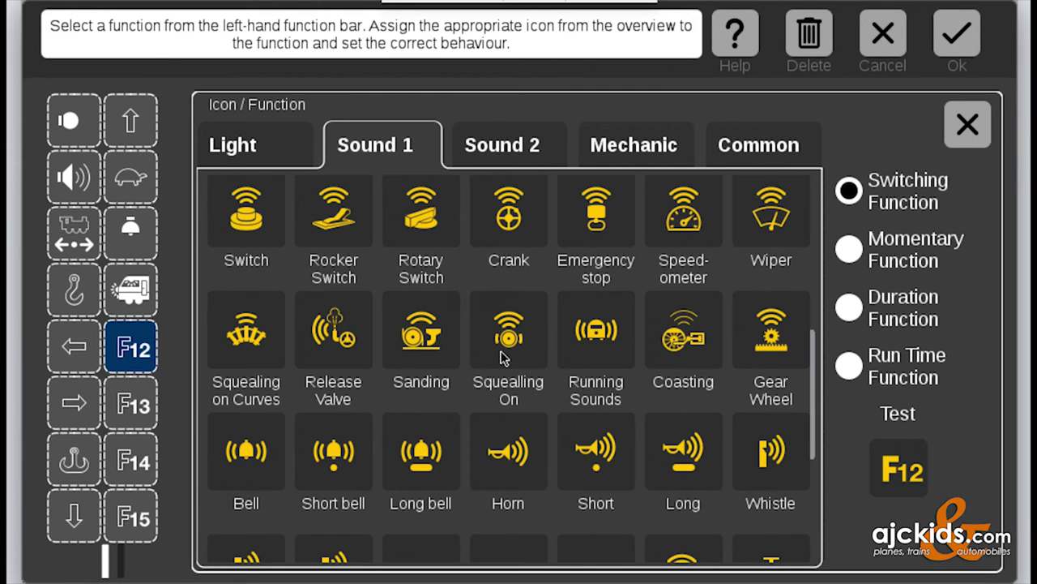
{"action": "left_click", "coordinate": [581, 456]}
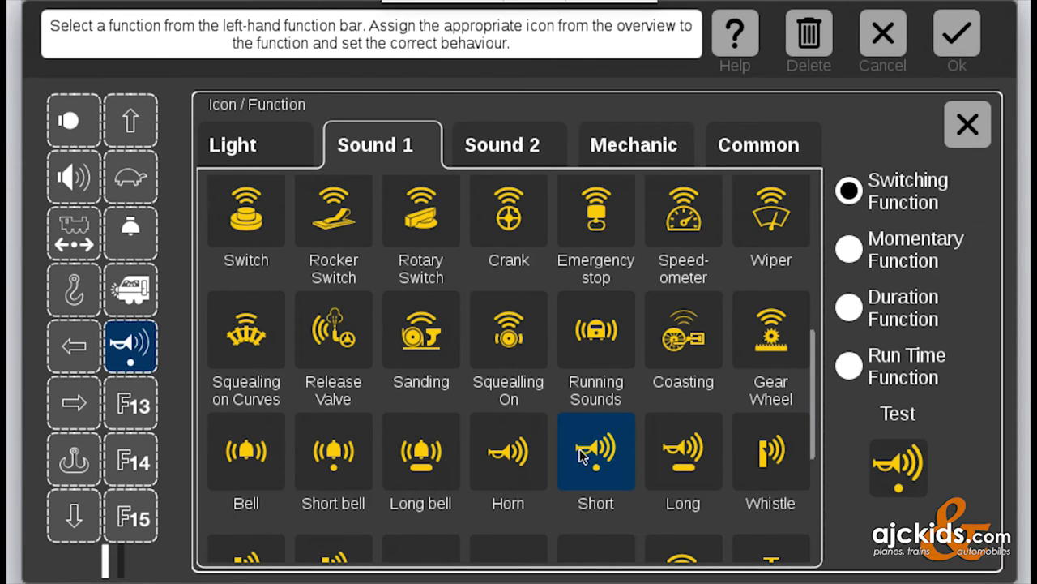
{"action": "left_click", "coordinate": [133, 402]}
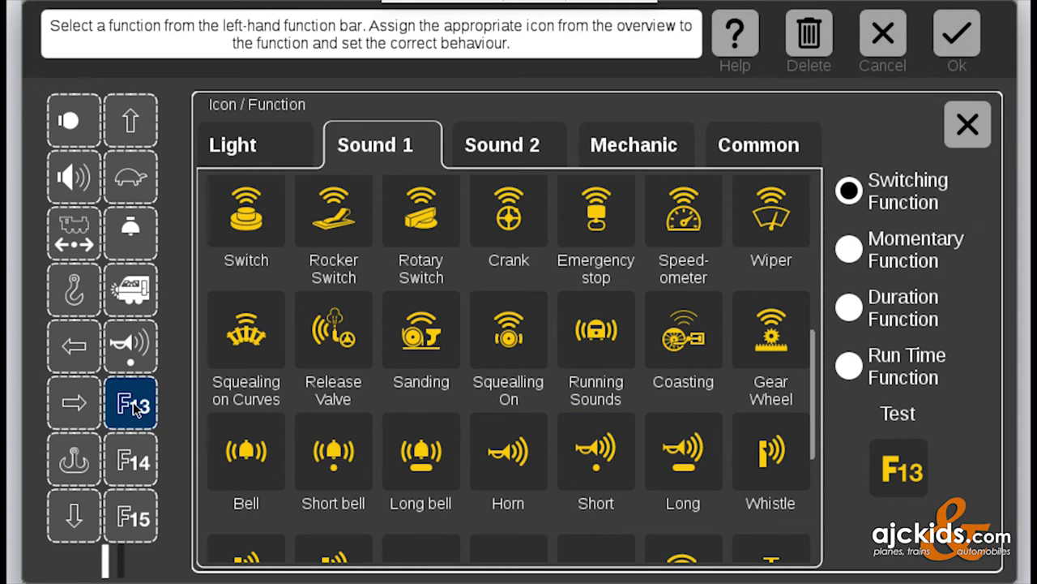
{"action": "left_click", "coordinate": [530, 459]}
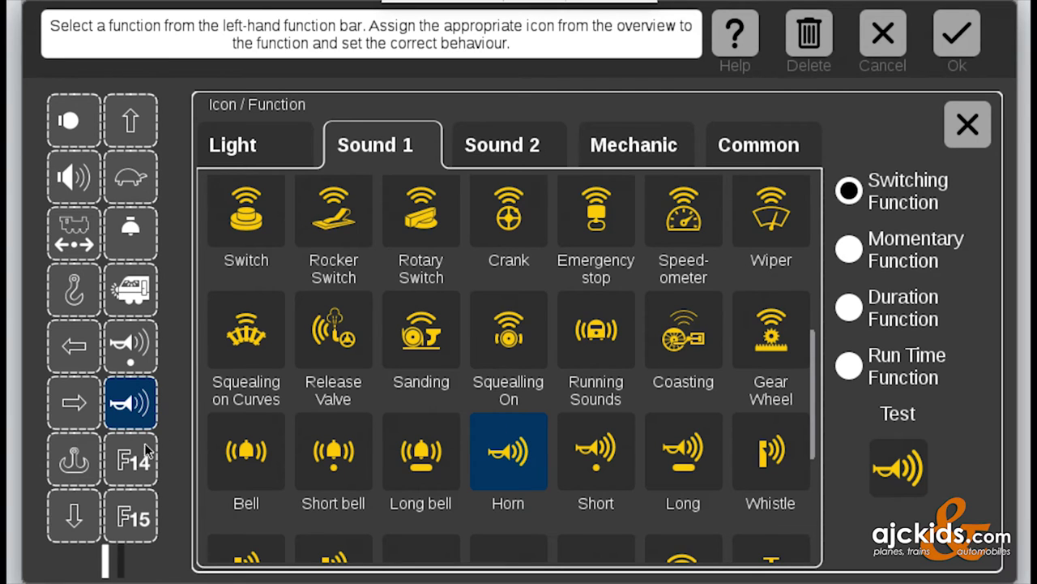
Look through the sound and mechanic icons for function F14 and assign it the Mute/Fade icon
{"action": "left_click", "coordinate": [132, 453]}
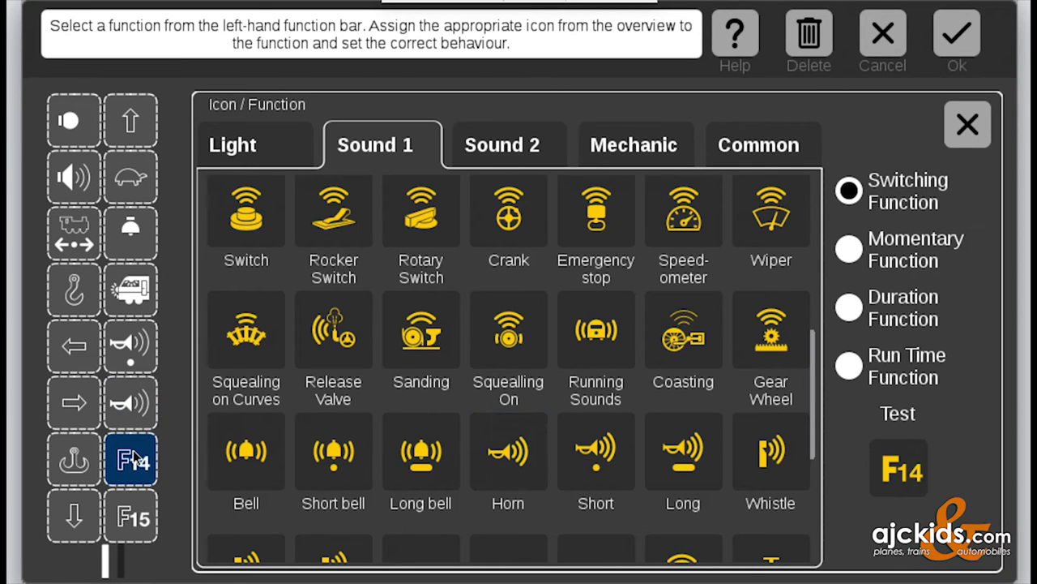
{"action": "scroll", "coordinate": [468, 408], "scroll_direction": "down", "scroll_amount": 5}
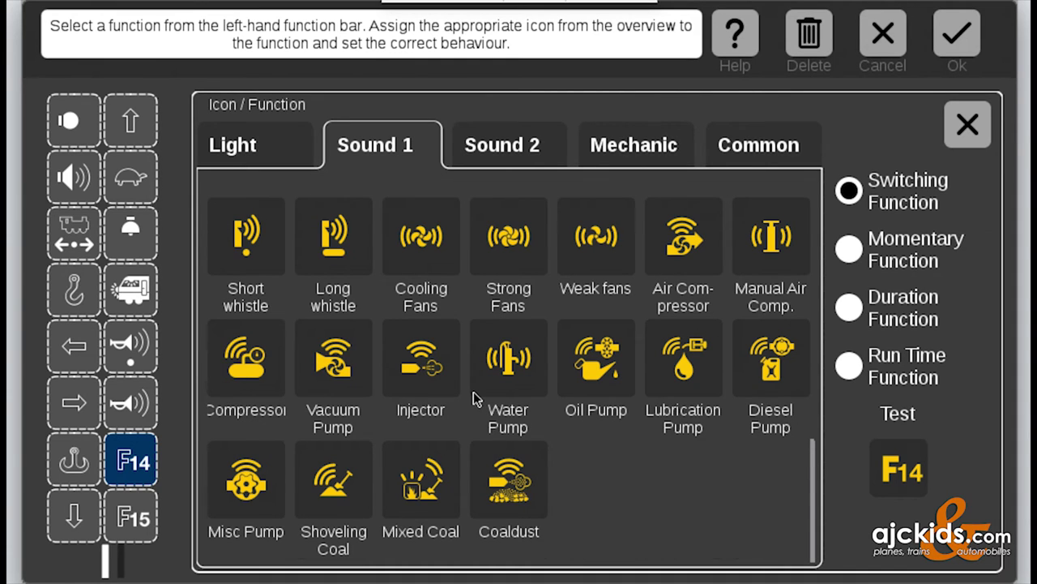
{"action": "scroll", "coordinate": [473, 392], "scroll_direction": "up", "scroll_amount": 1}
{"action": "scroll", "coordinate": [473, 392], "scroll_direction": "down", "scroll_amount": 1}
{"action": "left_click", "coordinate": [534, 157]}
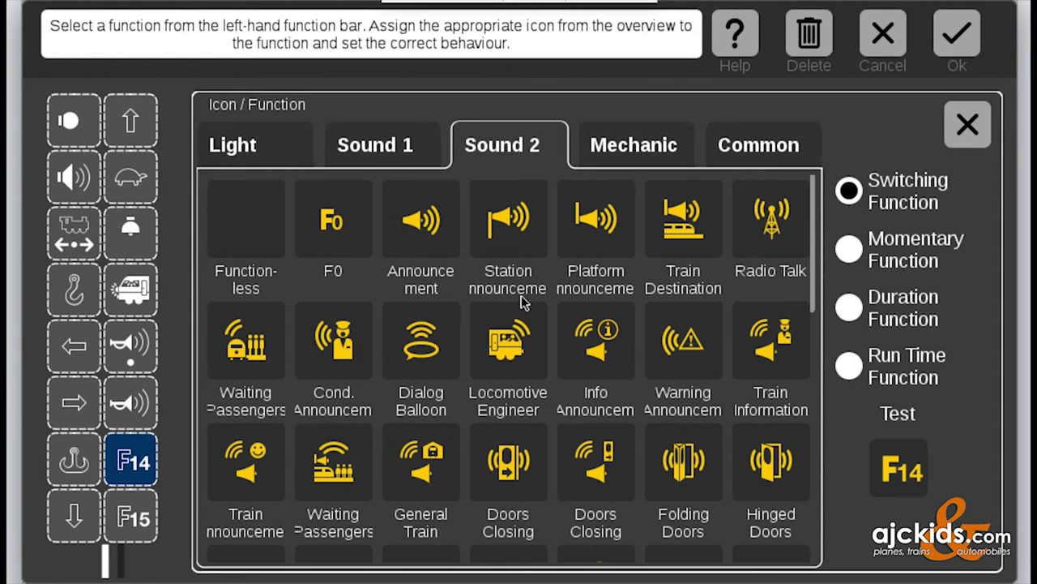
{"action": "scroll", "coordinate": [522, 302], "scroll_direction": "down", "scroll_amount": 3}
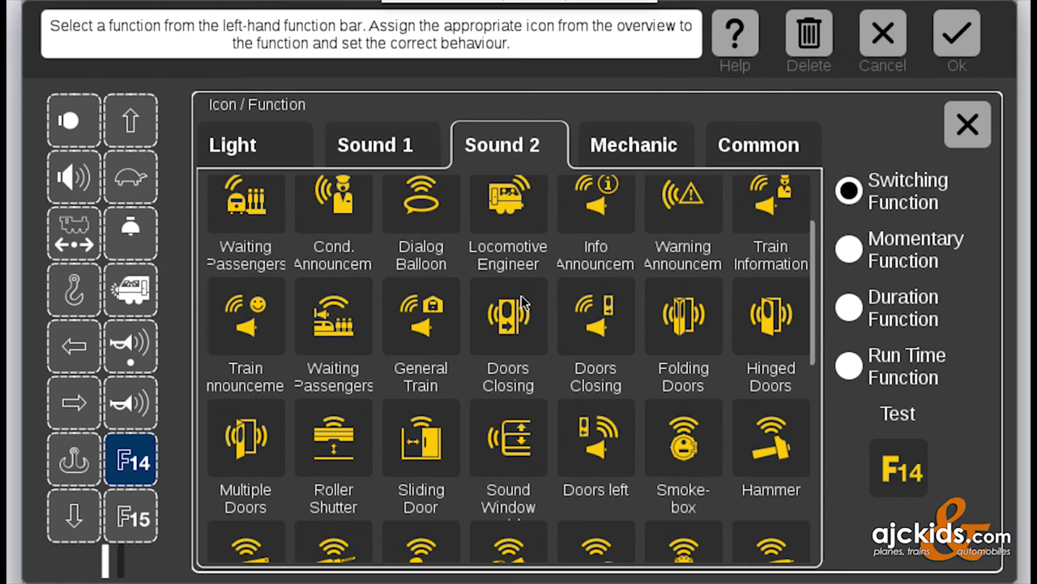
{"action": "scroll", "coordinate": [523, 302], "scroll_direction": "down", "scroll_amount": 3}
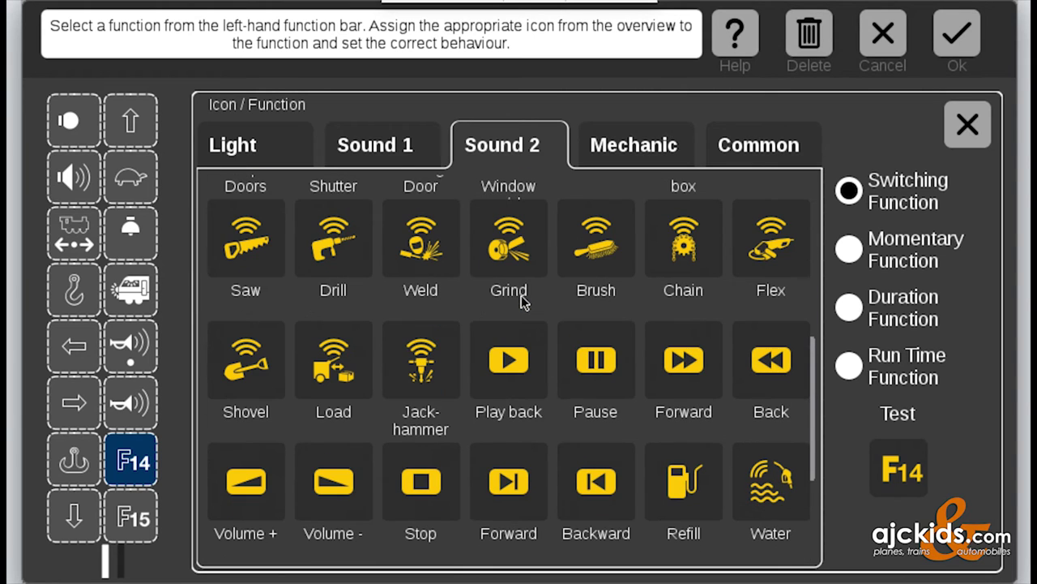
{"action": "scroll", "coordinate": [523, 301], "scroll_direction": "down", "scroll_amount": 2}
{"action": "left_click", "coordinate": [628, 153]}
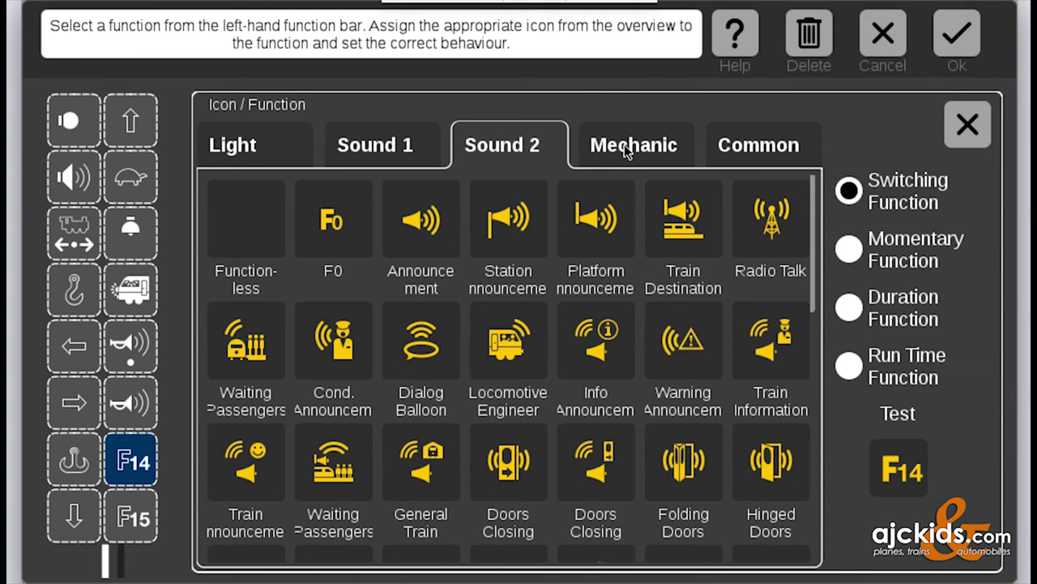
{"action": "left_click", "coordinate": [626, 151]}
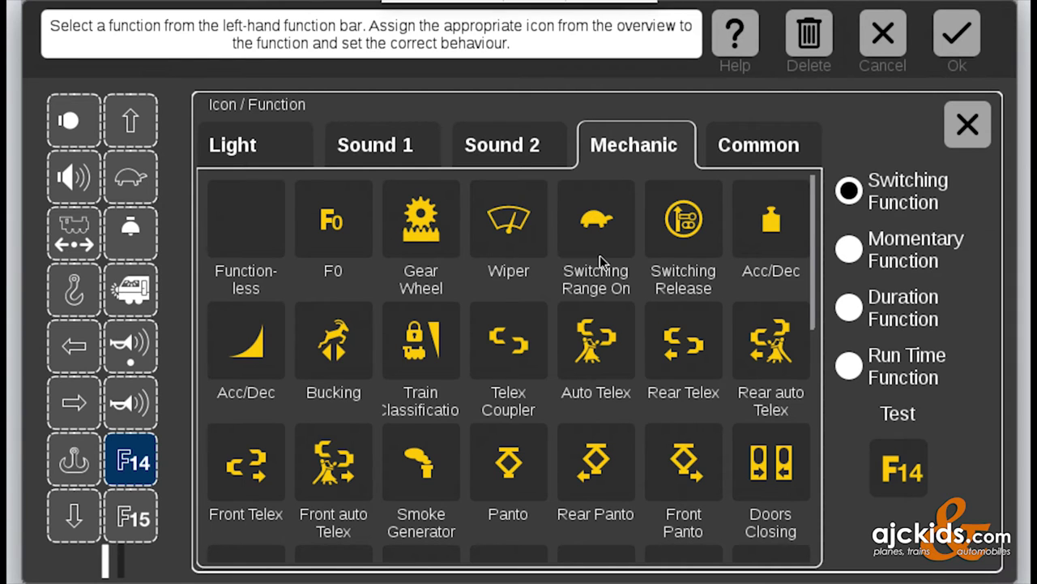
{"action": "scroll", "coordinate": [600, 261], "scroll_direction": "down", "scroll_amount": 8}
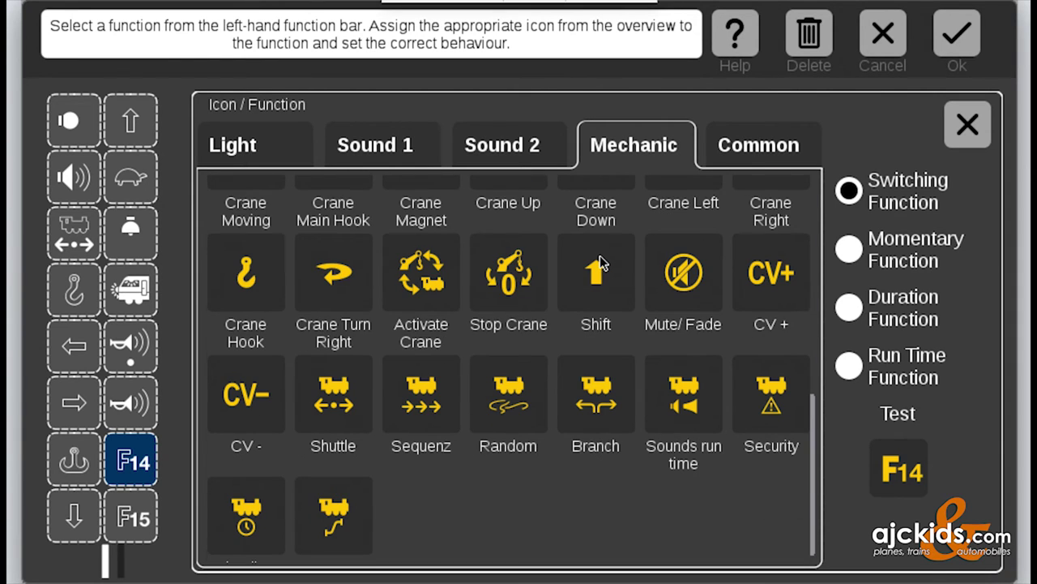
{"action": "left_click", "coordinate": [685, 279]}
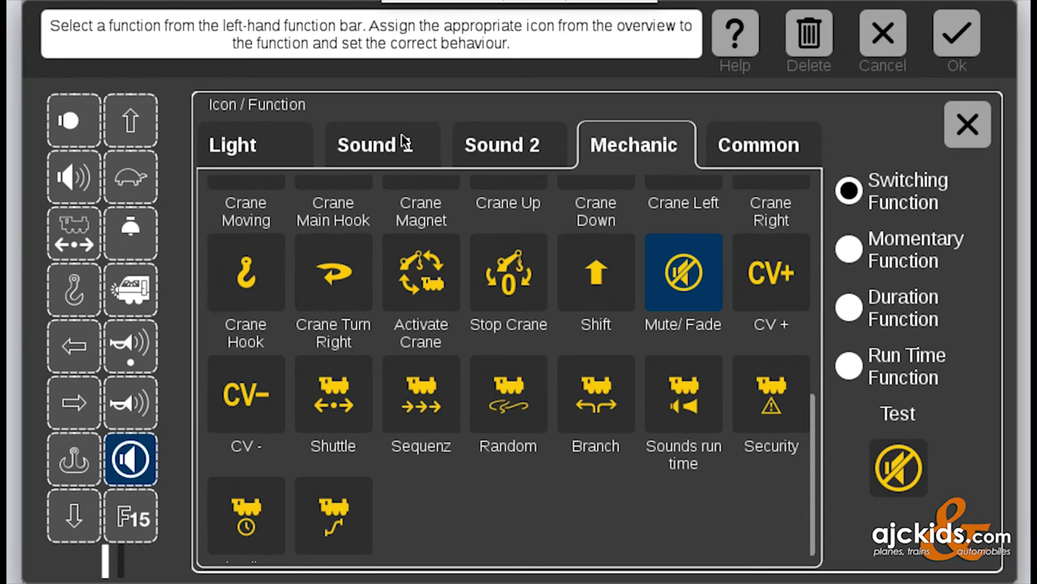
Assign the Short horn icon to function F15 and change function F12 to the Long horn icon
{"action": "left_click", "coordinate": [152, 524]}
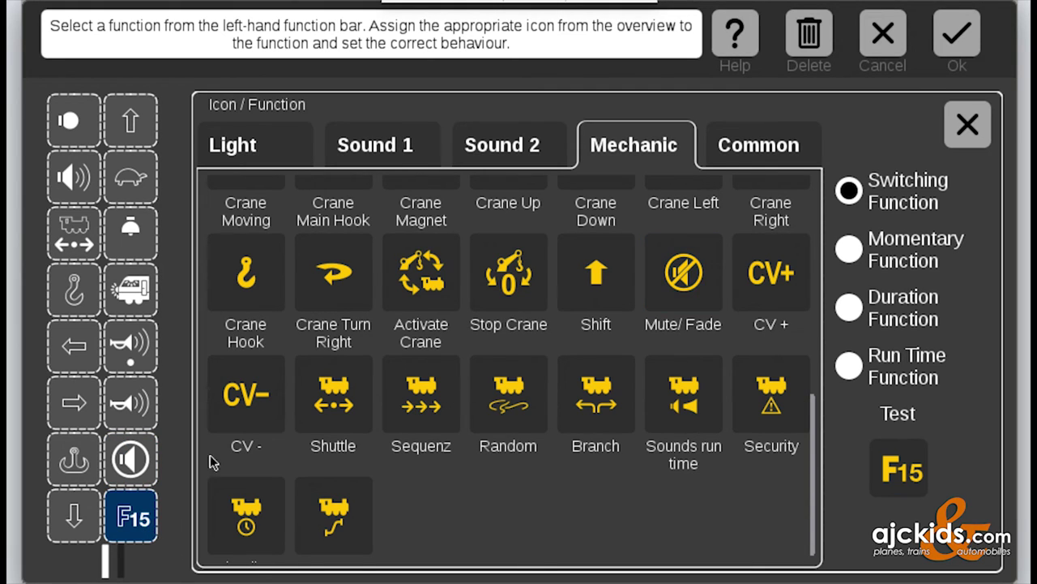
{"action": "left_click", "coordinate": [395, 148]}
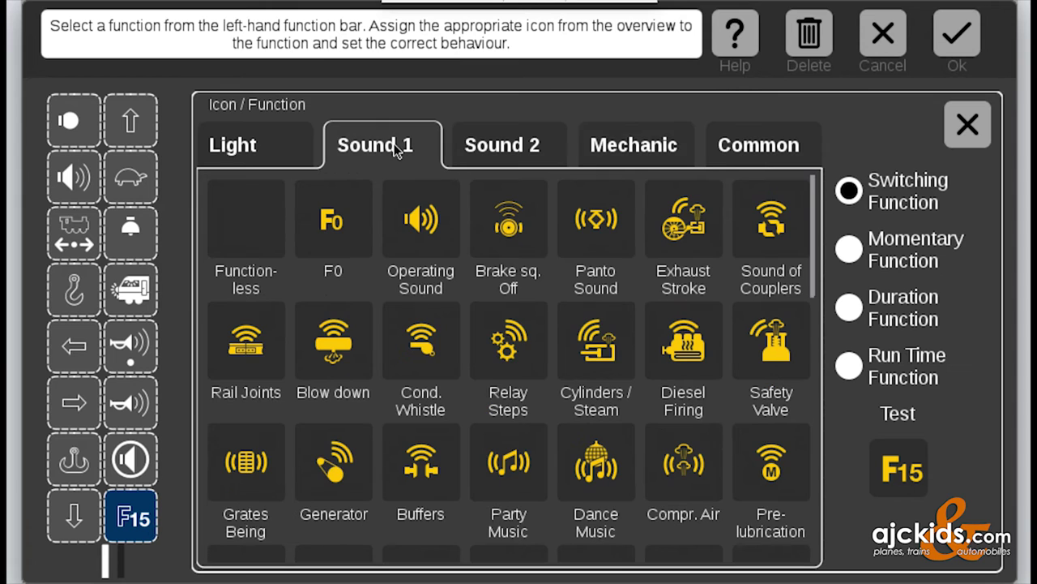
{"action": "scroll", "coordinate": [501, 259], "scroll_direction": "down", "scroll_amount": 1}
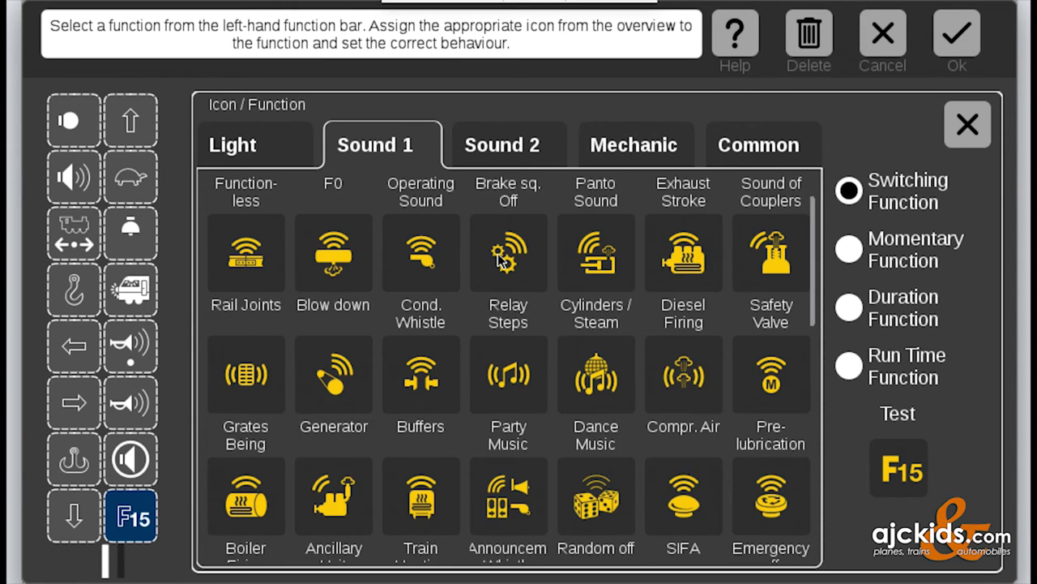
{"action": "scroll", "coordinate": [501, 259], "scroll_direction": "down", "scroll_amount": 5}
{"action": "scroll", "coordinate": [501, 260], "scroll_direction": "up", "scroll_amount": 3}
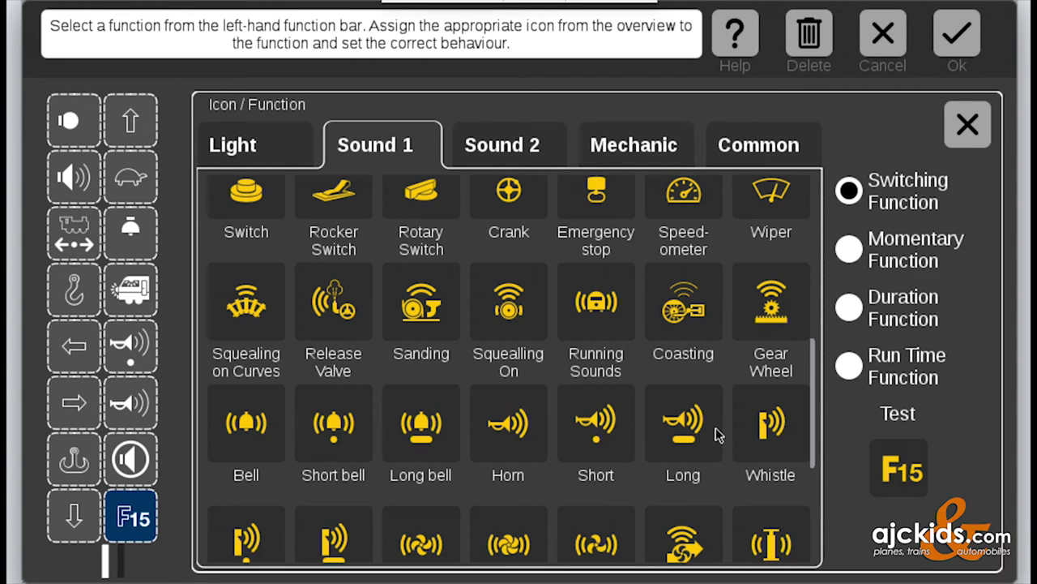
{"action": "left_click", "coordinate": [612, 436]}
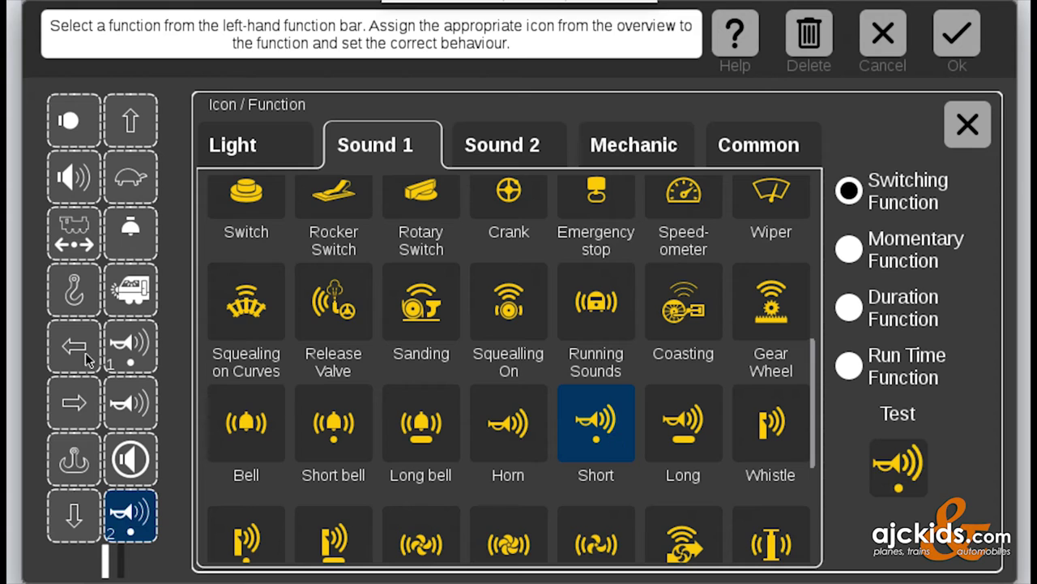
{"action": "left_click", "coordinate": [150, 345]}
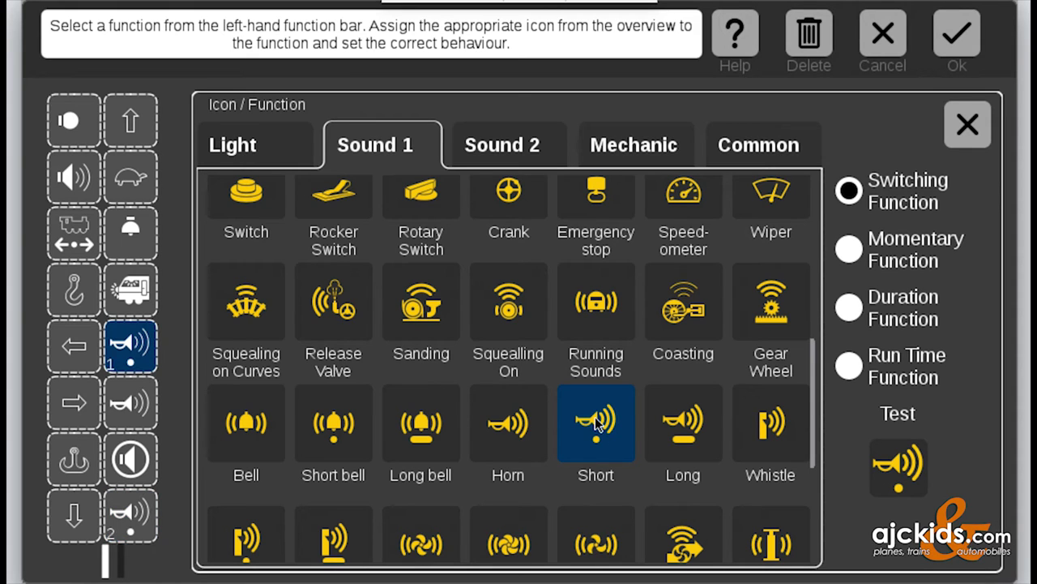
{"action": "left_click", "coordinate": [673, 433]}
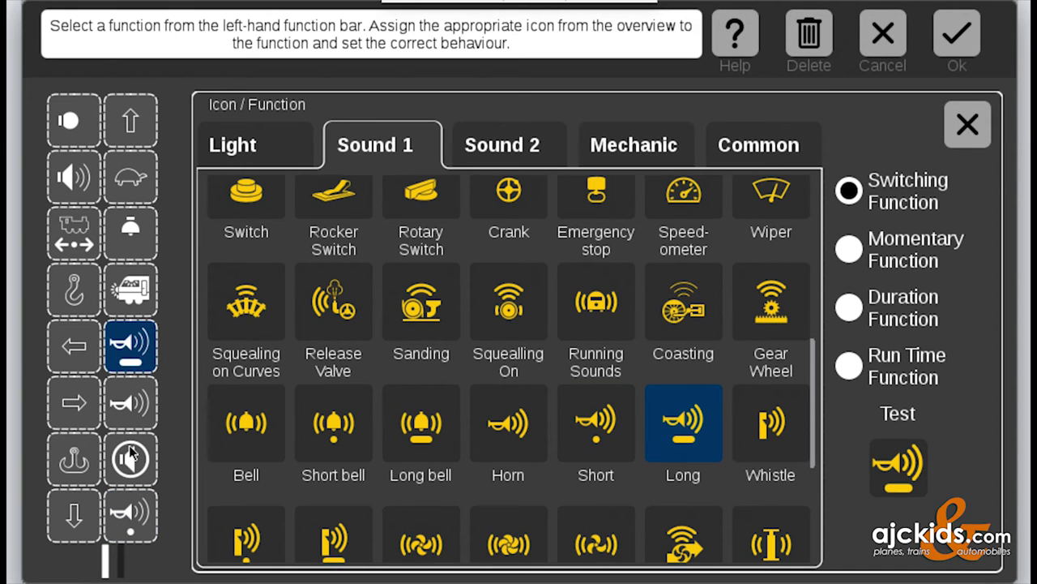
Assign the Air Compressor sound icon to function F16
{"action": "scroll", "coordinate": [131, 455], "scroll_direction": "down", "scroll_amount": 2}
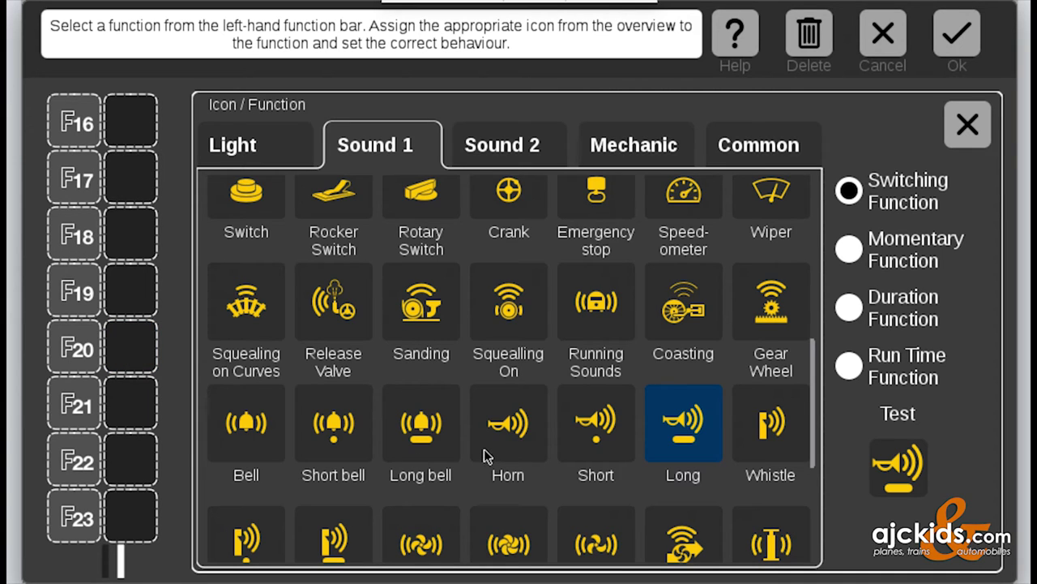
{"action": "left_click", "coordinate": [81, 122]}
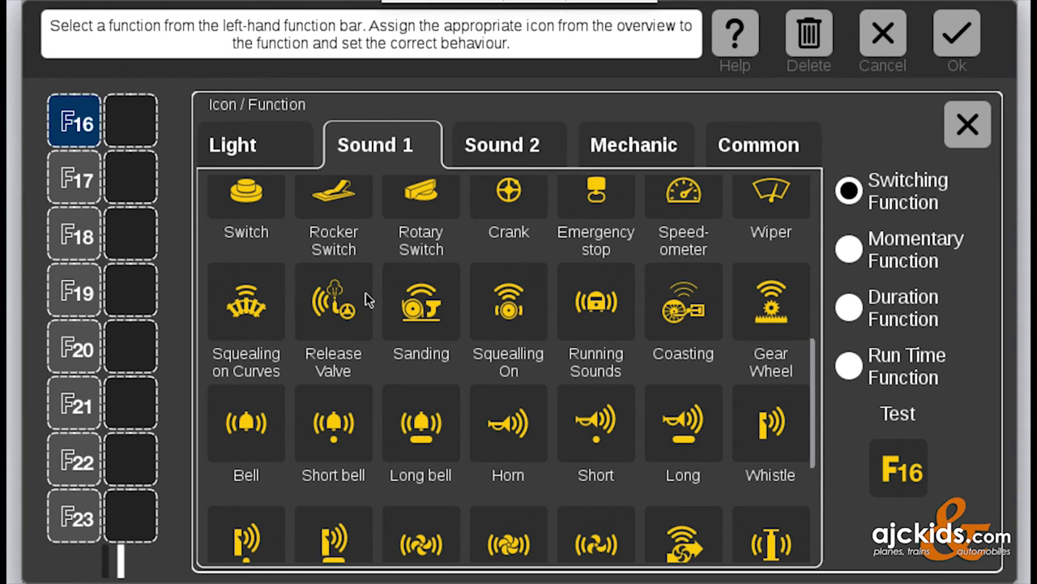
{"action": "scroll", "coordinate": [366, 293], "scroll_direction": "down", "scroll_amount": 5}
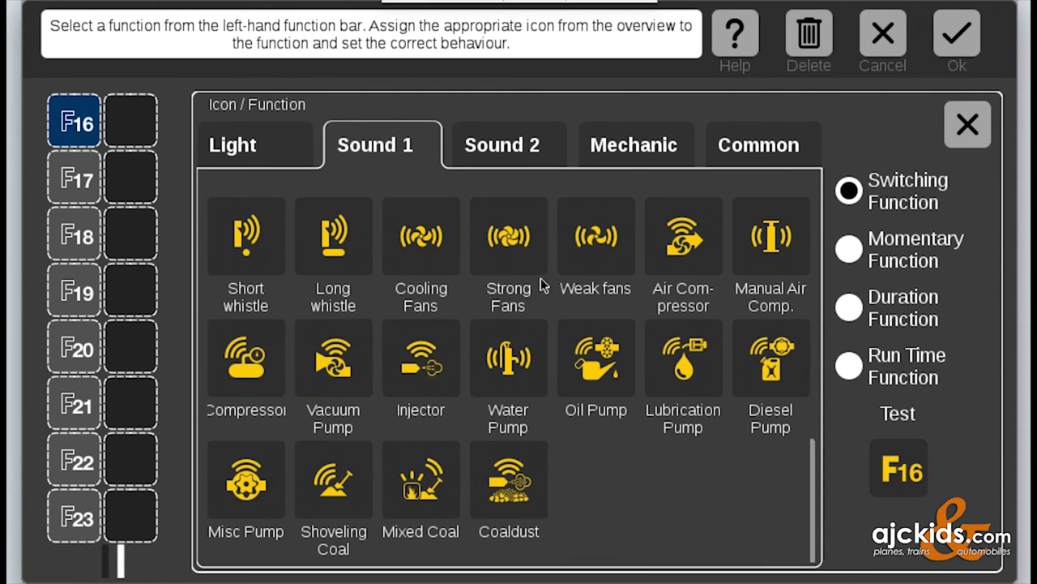
{"action": "left_click", "coordinate": [701, 250]}
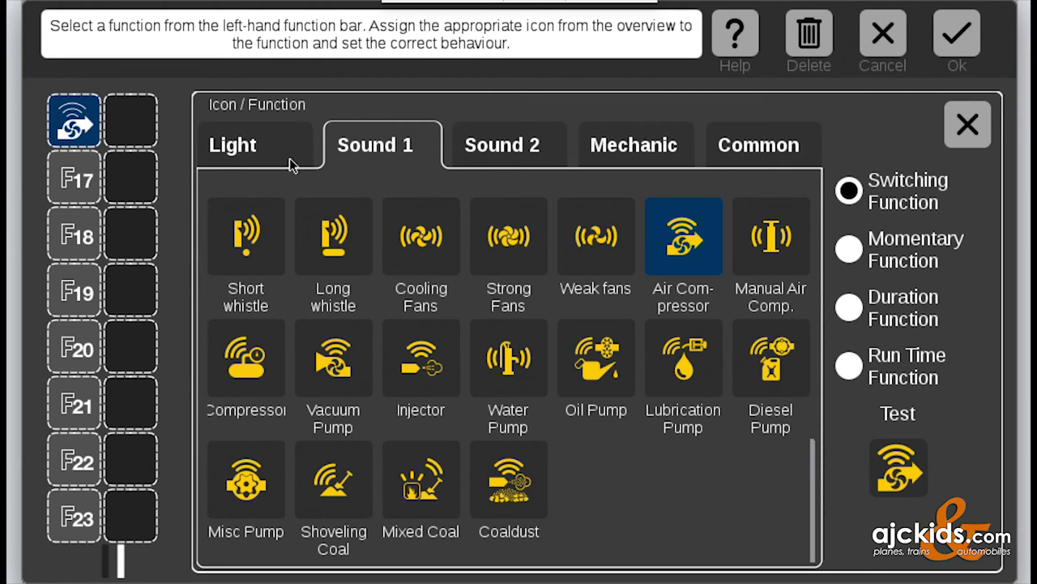
Look through the sound icons for function F17 and assign it the Rail Joints icon
{"action": "left_click", "coordinate": [81, 173]}
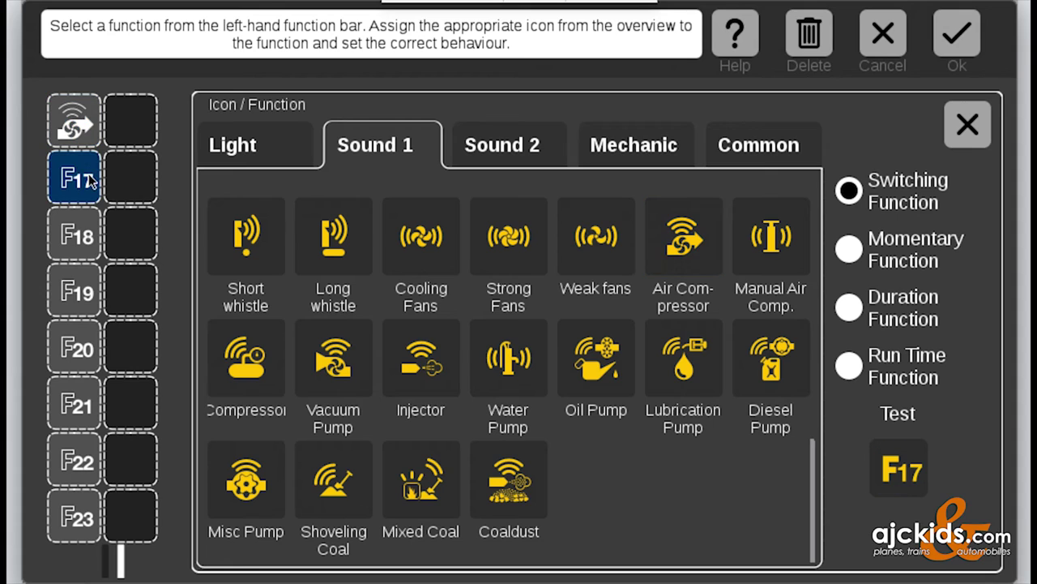
{"action": "left_click", "coordinate": [511, 150]}
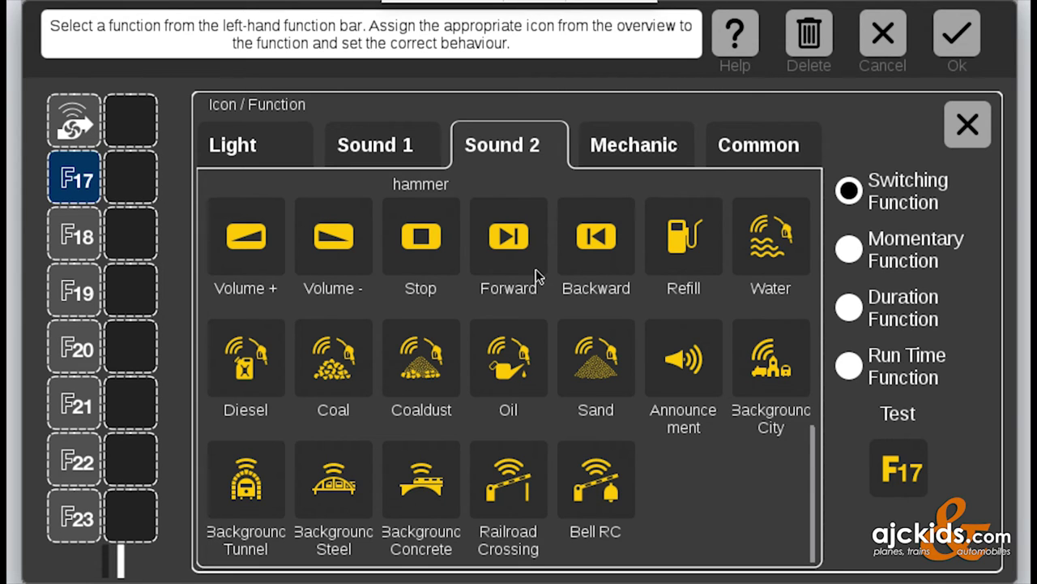
{"action": "scroll", "coordinate": [537, 278], "scroll_direction": "up", "scroll_amount": 5}
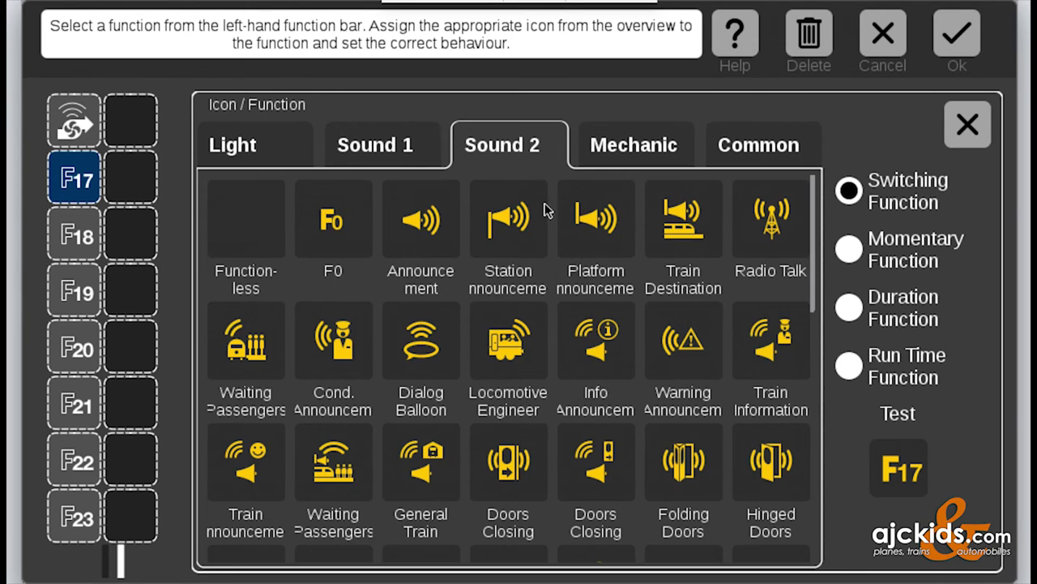
{"action": "left_click", "coordinate": [401, 146]}
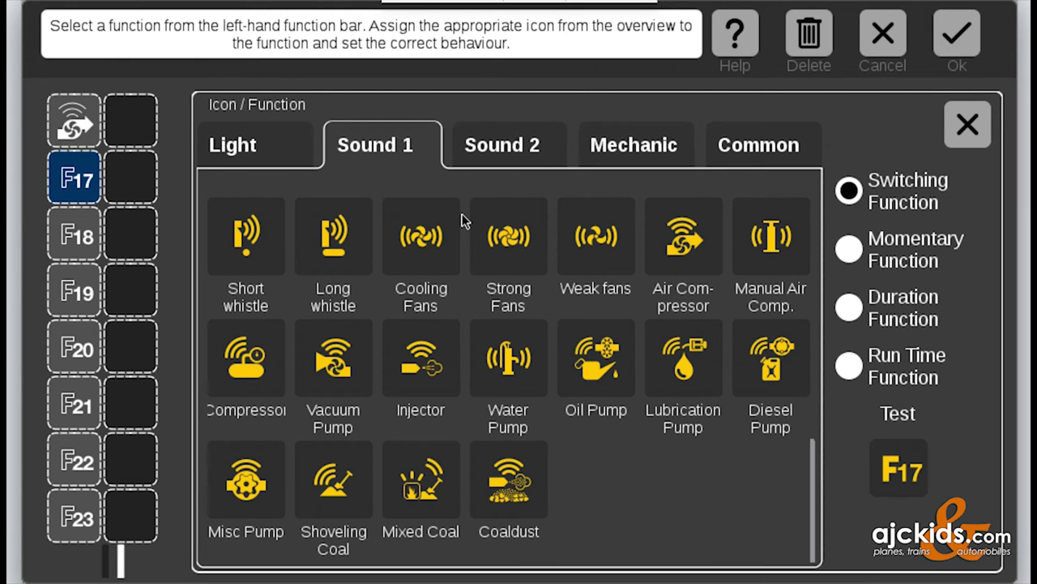
{"action": "scroll", "coordinate": [462, 220], "scroll_direction": "up", "scroll_amount": 4}
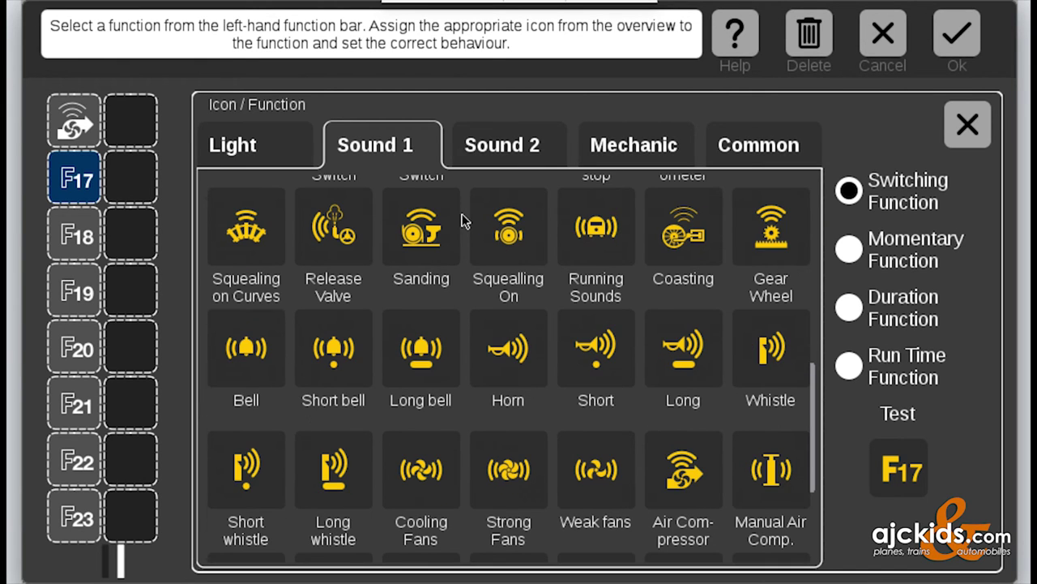
{"action": "scroll", "coordinate": [464, 220], "scroll_direction": "up", "scroll_amount": 3}
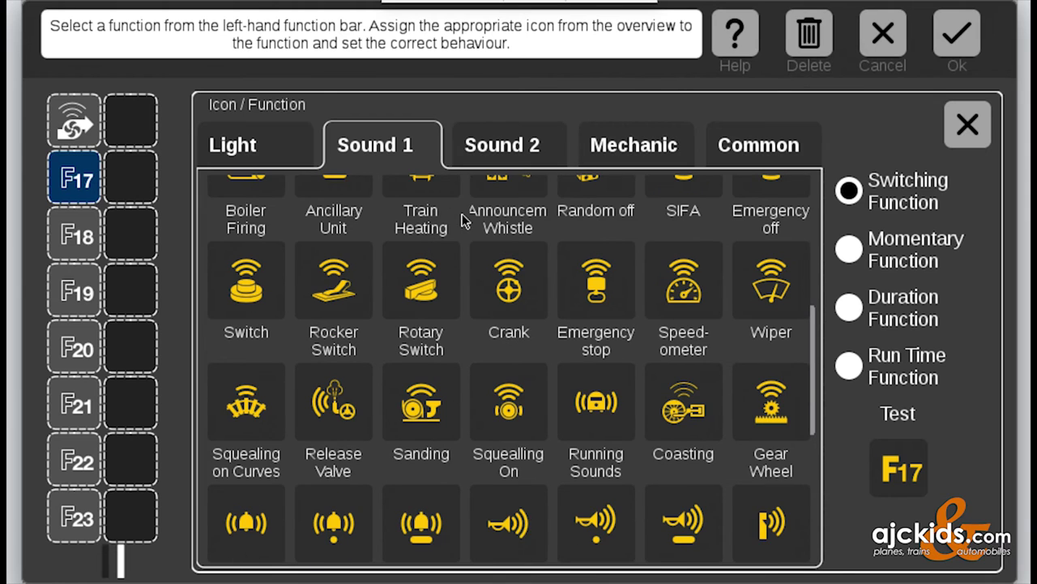
{"action": "scroll", "coordinate": [462, 220], "scroll_direction": "up", "scroll_amount": 3}
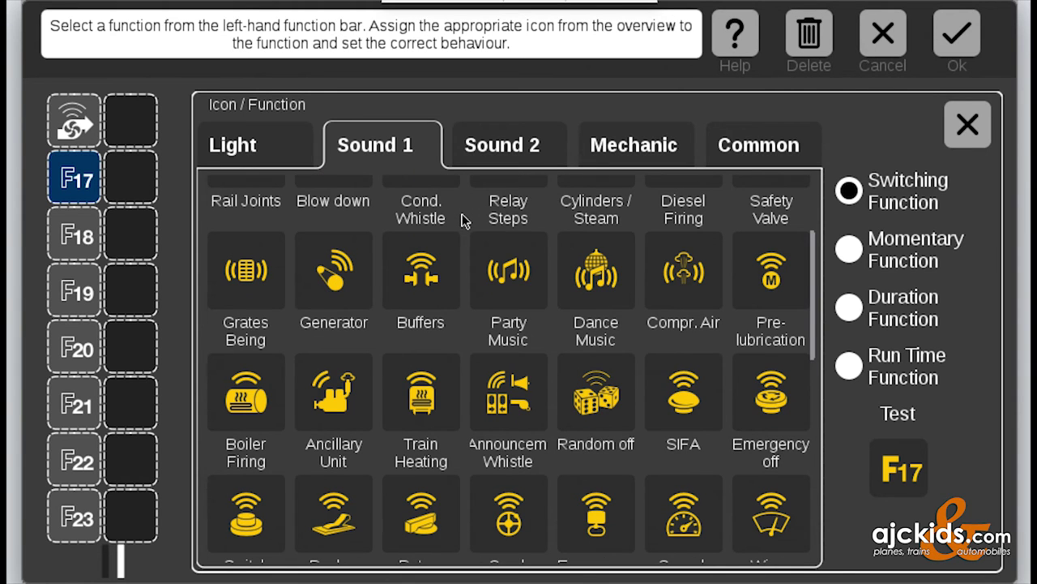
{"action": "scroll", "coordinate": [462, 220], "scroll_direction": "up", "scroll_amount": 3}
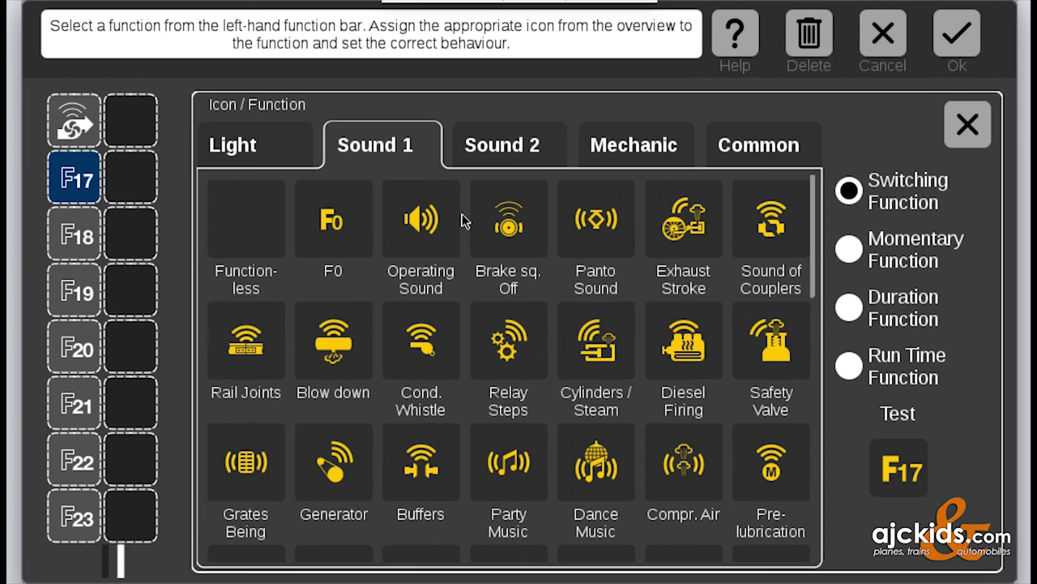
{"action": "left_click", "coordinate": [234, 343]}
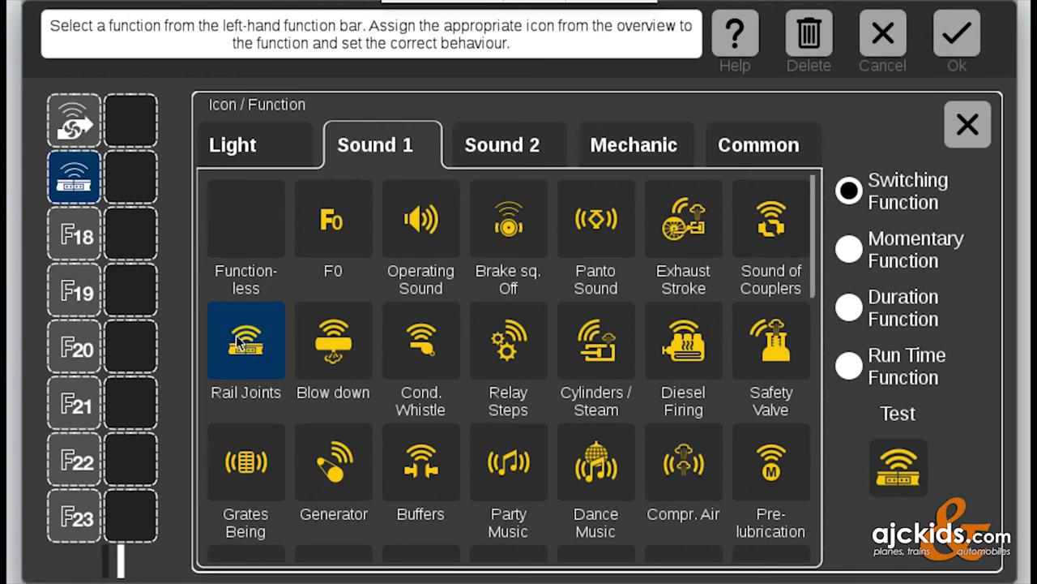
Assign the Activate Crane icon to function F18 and the Stop Crane icon to function F19
{"action": "left_click", "coordinate": [74, 239]}
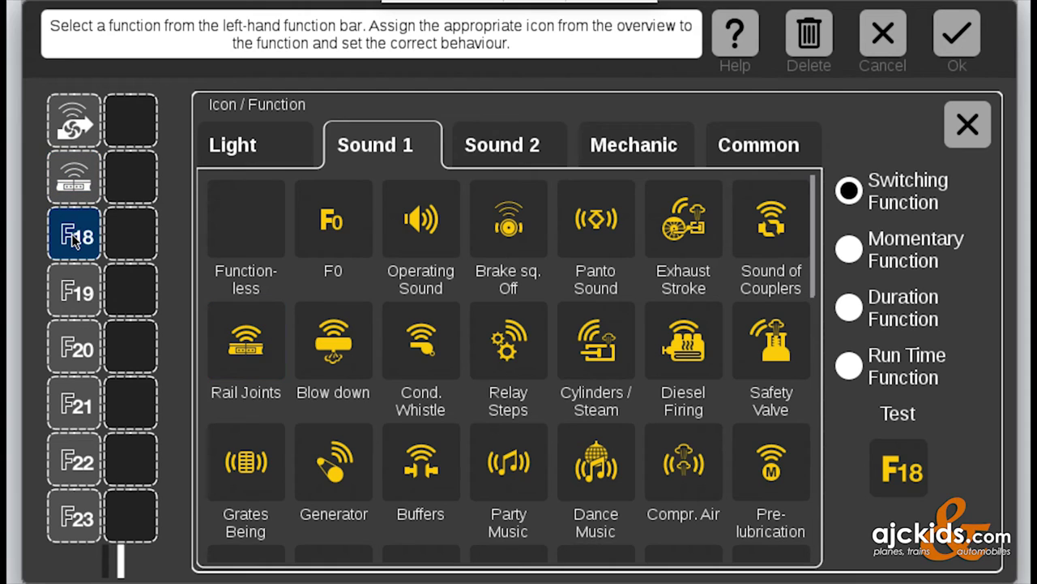
{"action": "left_click", "coordinate": [650, 158]}
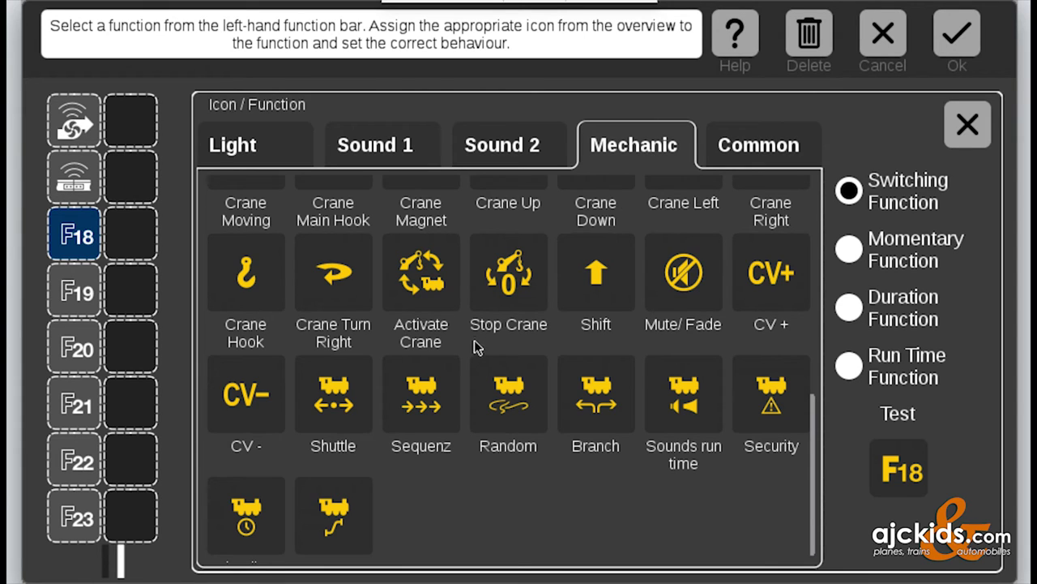
{"action": "left_click", "coordinate": [444, 292]}
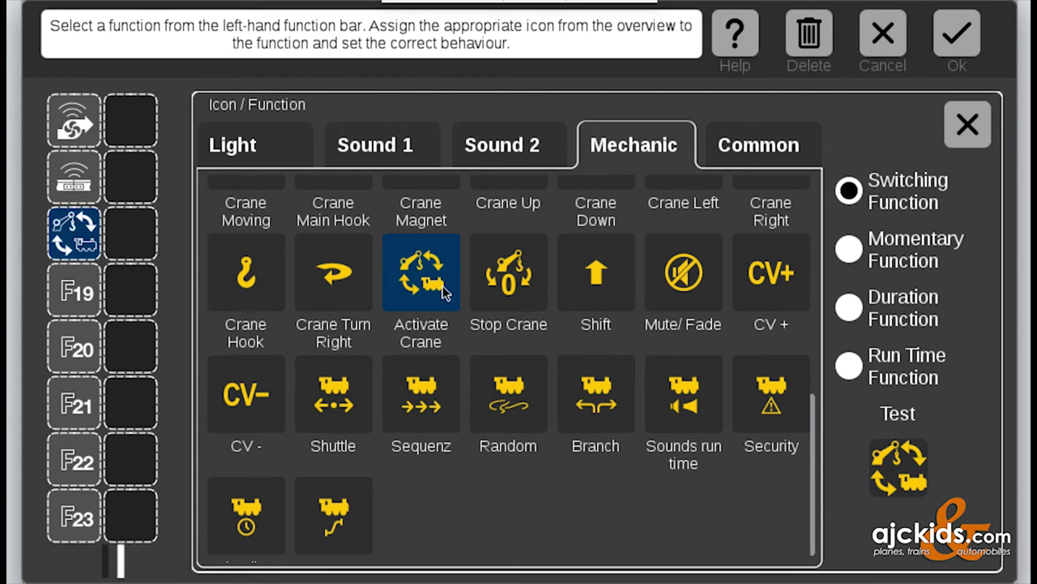
{"action": "left_click", "coordinate": [74, 293]}
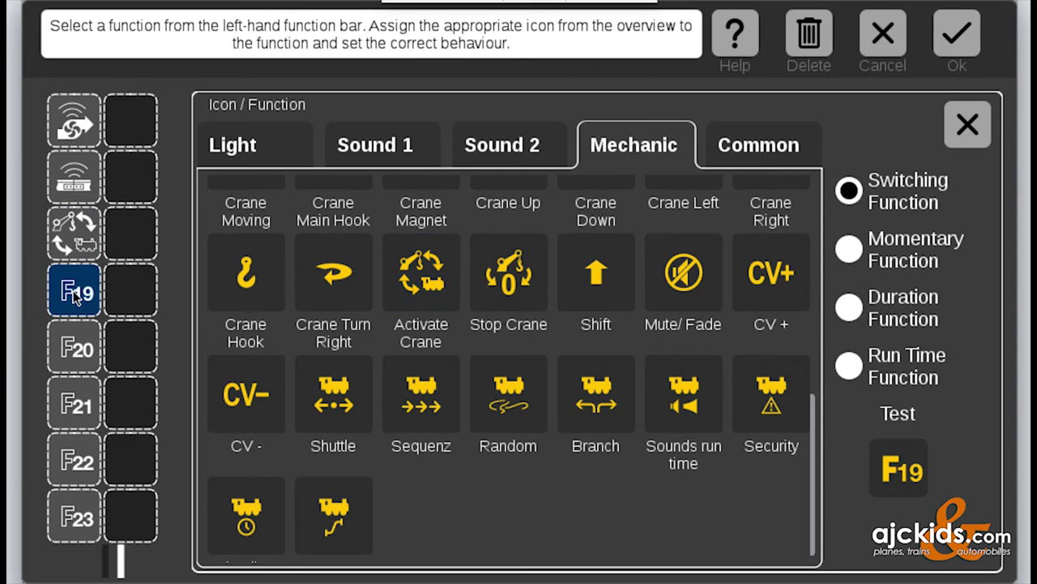
{"action": "left_click", "coordinate": [500, 280]}
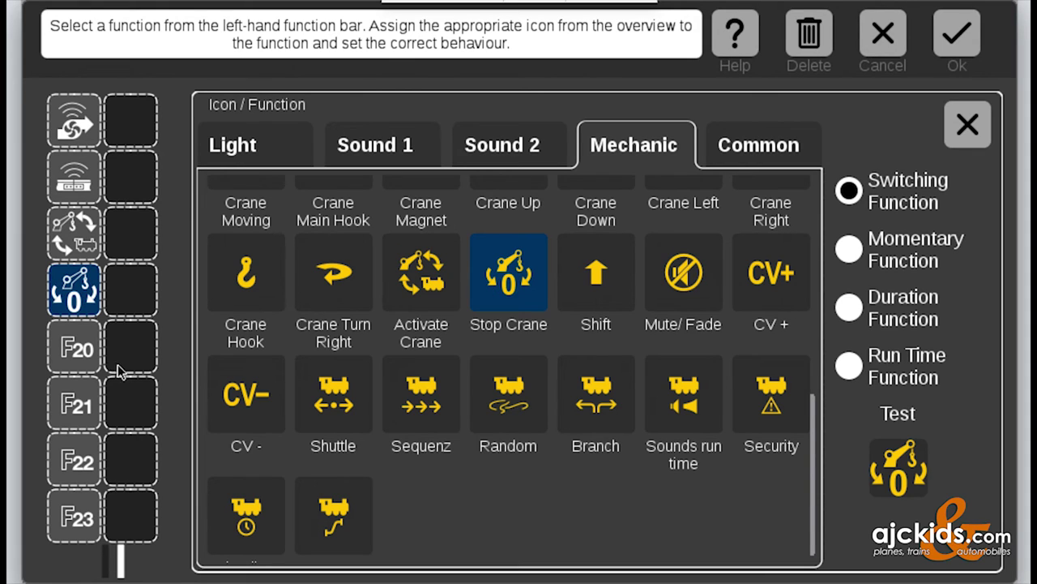
Assign the Security icon to function F20, then save the locomotive and close the locomotive list, ending edit mode
{"action": "left_click", "coordinate": [84, 350]}
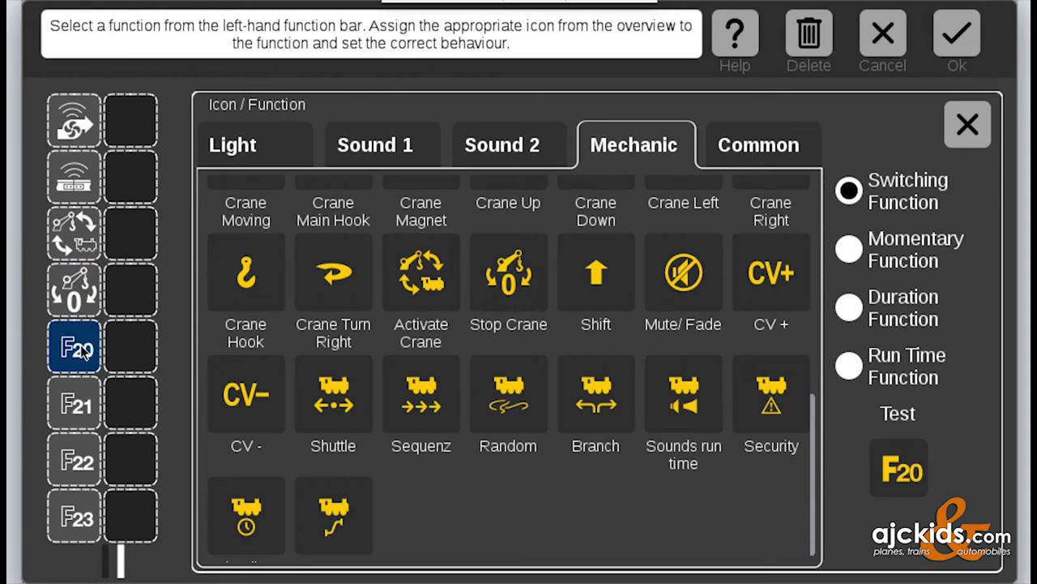
{"action": "left_click", "coordinate": [770, 403]}
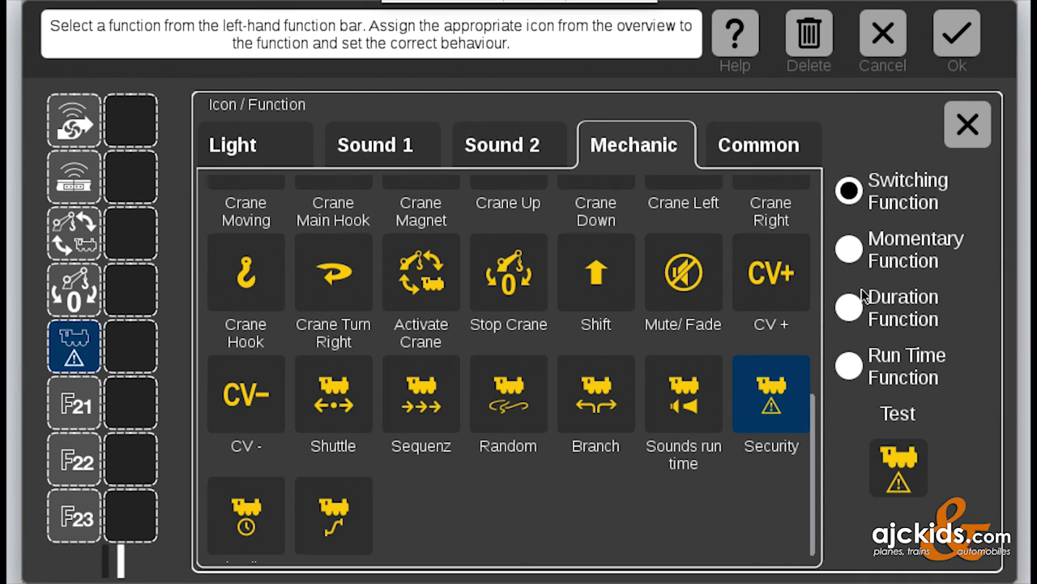
{"action": "left_click", "coordinate": [958, 37]}
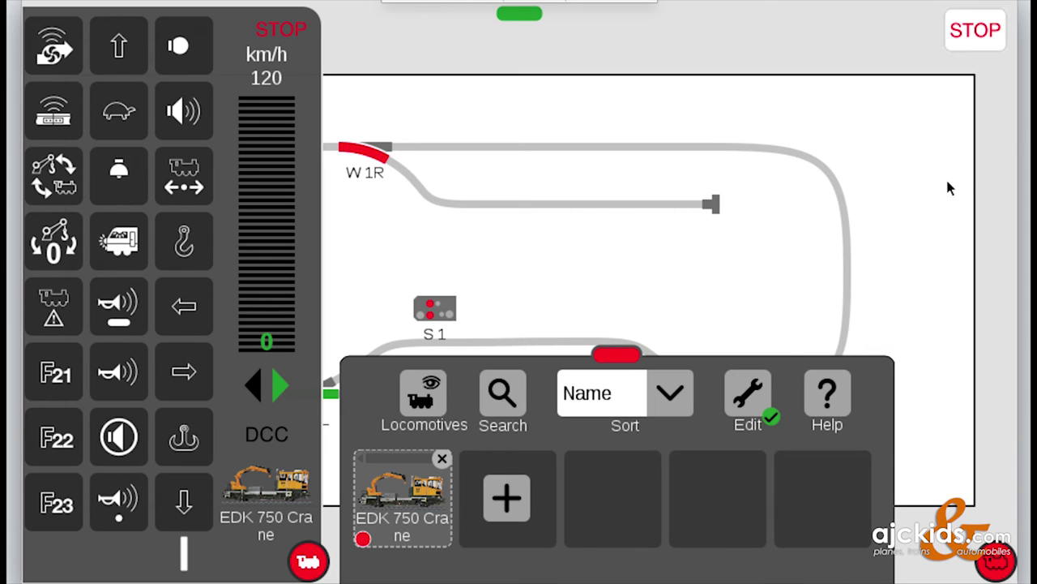
{"action": "left_click", "coordinate": [751, 397]}
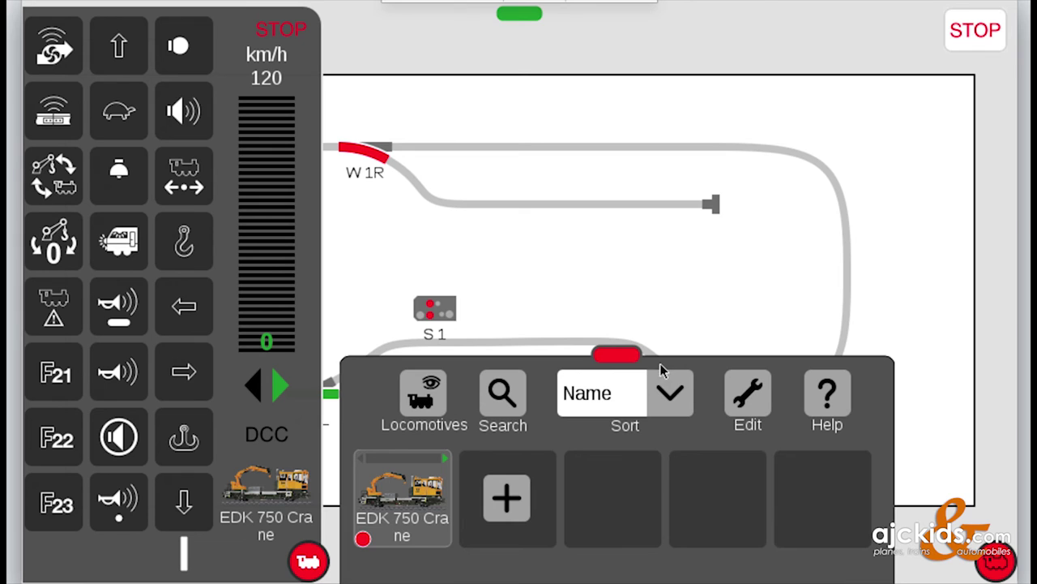
{"action": "left_click", "coordinate": [630, 357]}
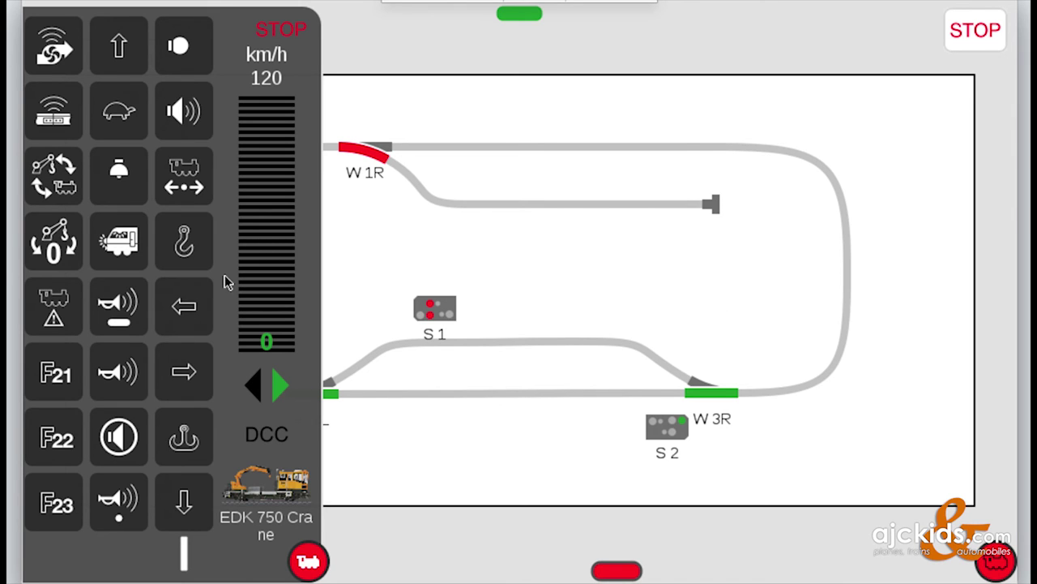
Switch on the crane's light and operating sound, and test its Mute/Fade function by turning it on and off
{"action": "left_click", "coordinate": [201, 48]}
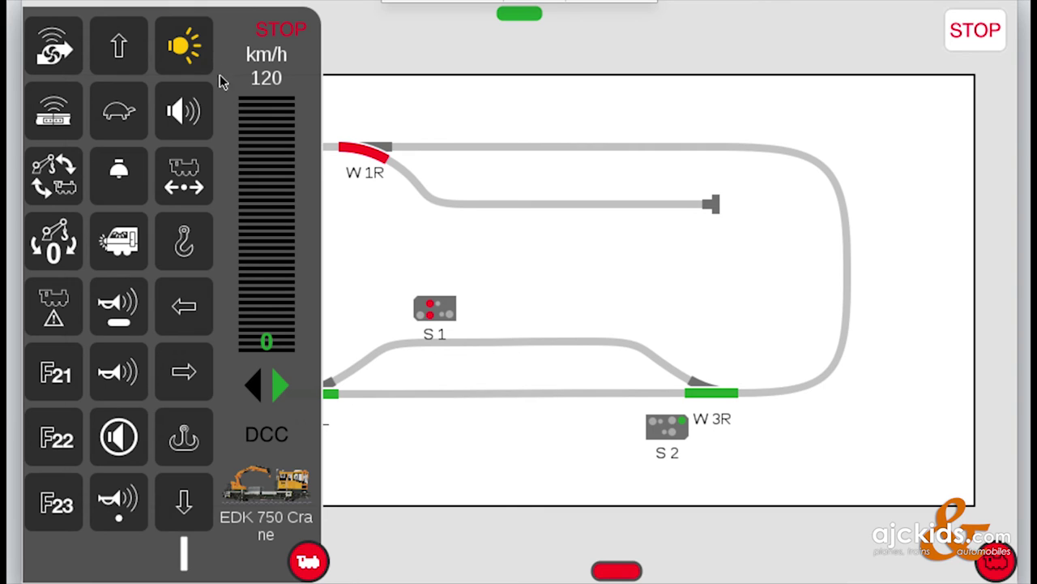
{"action": "left_click", "coordinate": [194, 123]}
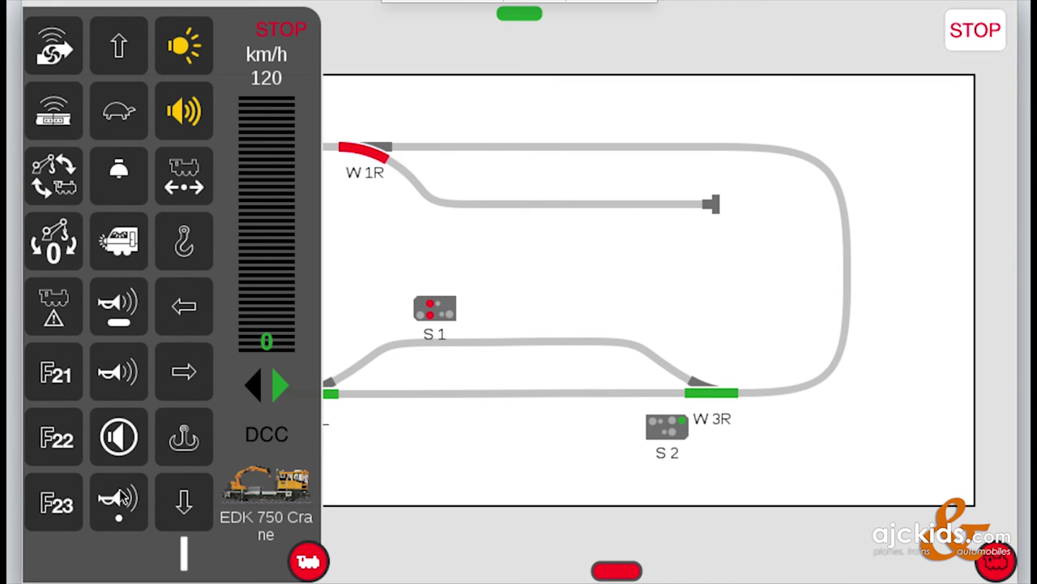
{"action": "left_click", "coordinate": [125, 435]}
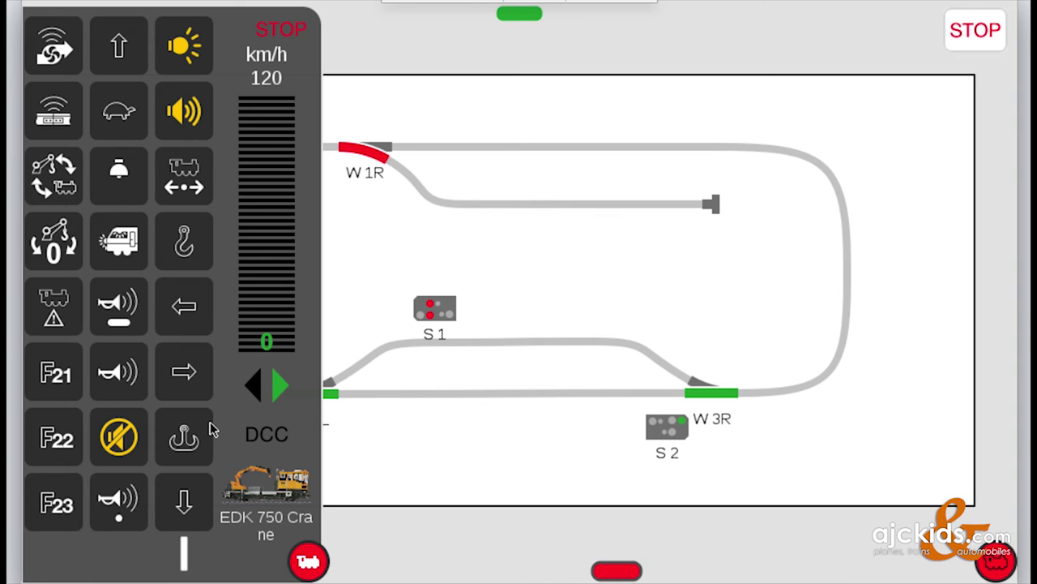
{"action": "left_click", "coordinate": [133, 442]}
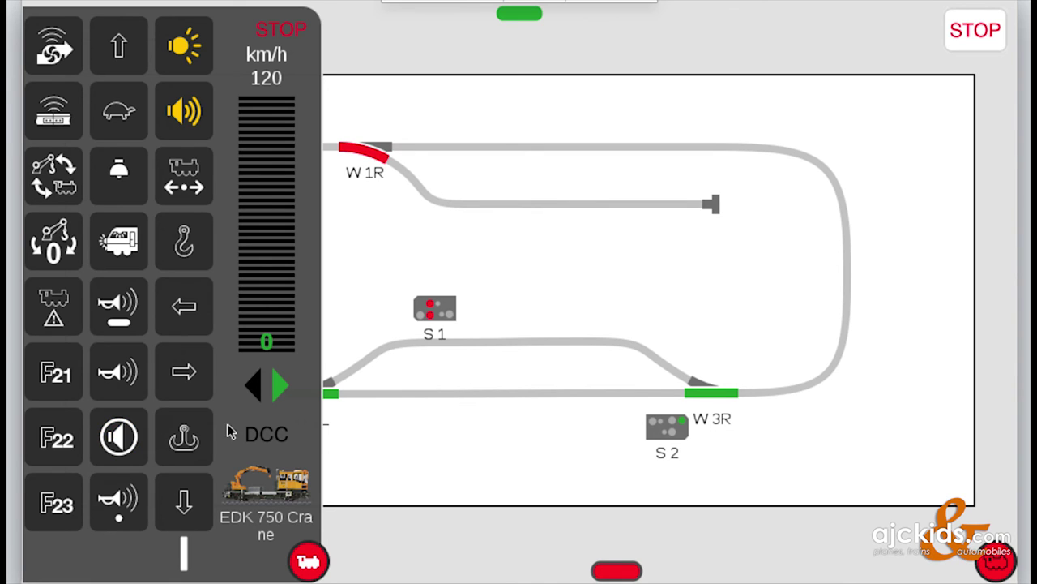
Test the crane's Horn, Long horn and Short horn functions, leaving the Long horn switched on
{"action": "left_click", "coordinate": [124, 372]}
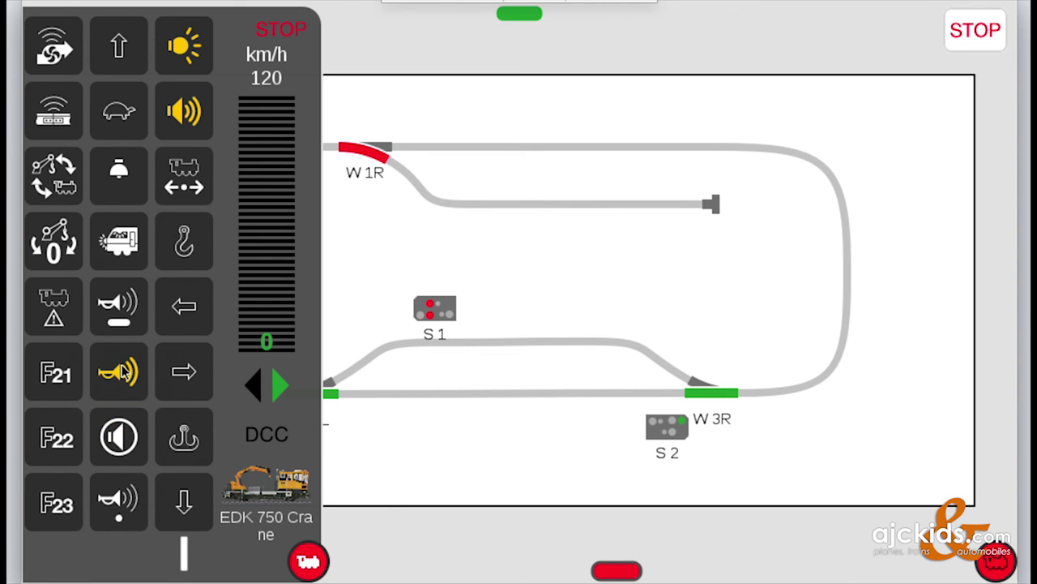
{"action": "left_click", "coordinate": [124, 371]}
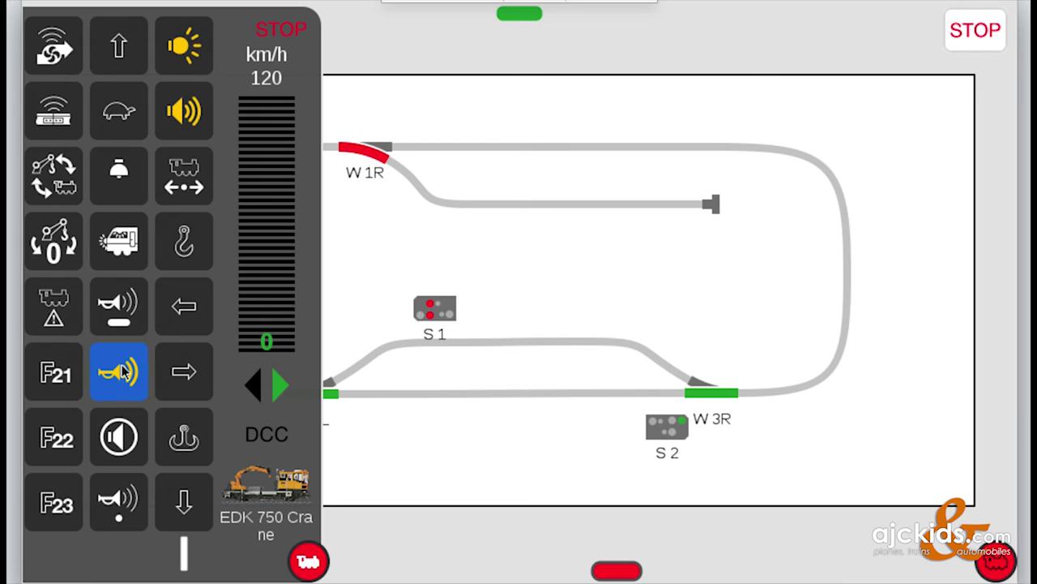
{"action": "left_click", "coordinate": [133, 302]}
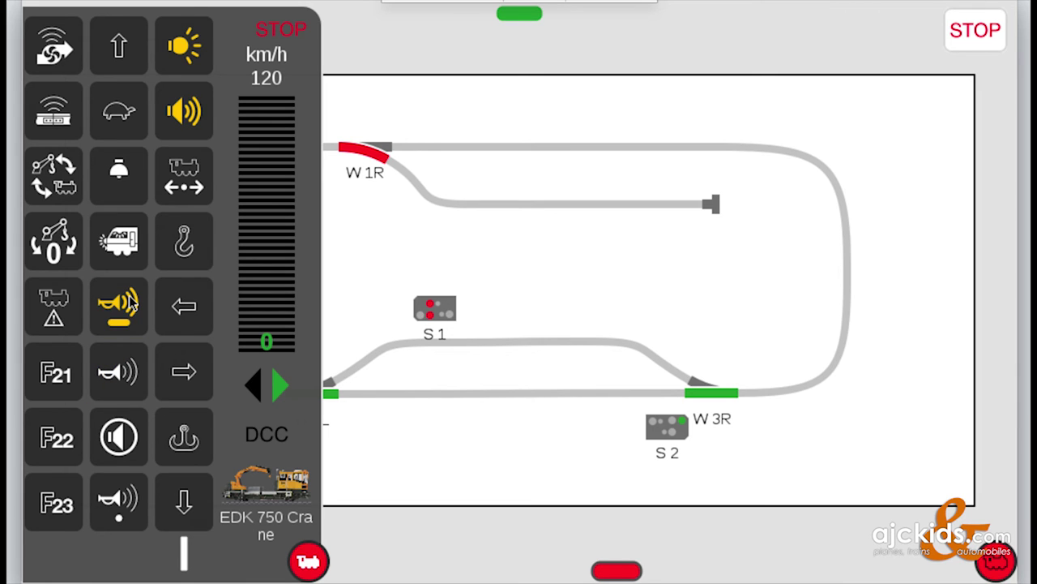
{"action": "left_click", "coordinate": [114, 496]}
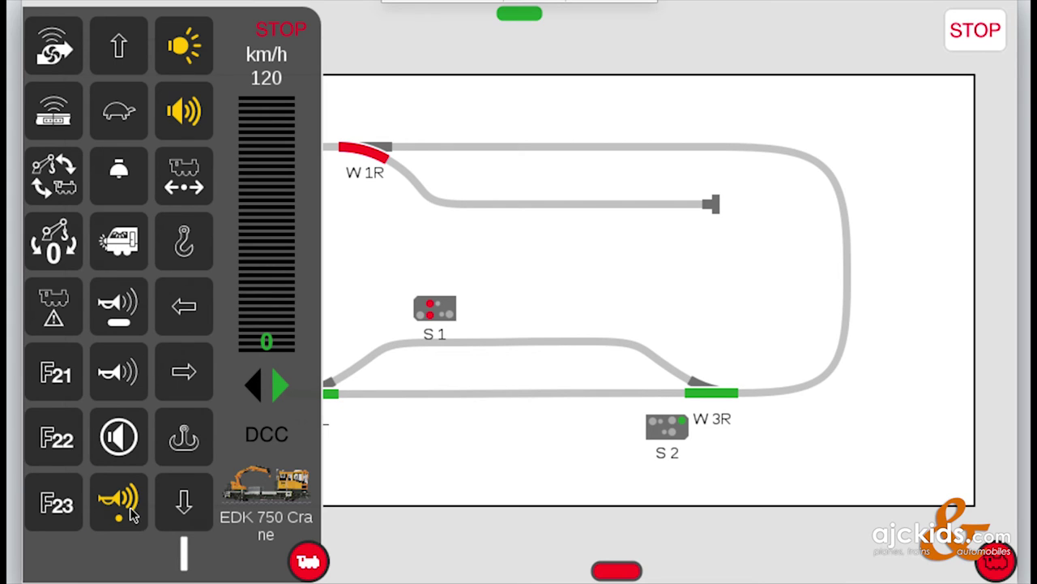
{"action": "left_click", "coordinate": [131, 512]}
{"action": "left_click", "coordinate": [127, 298]}
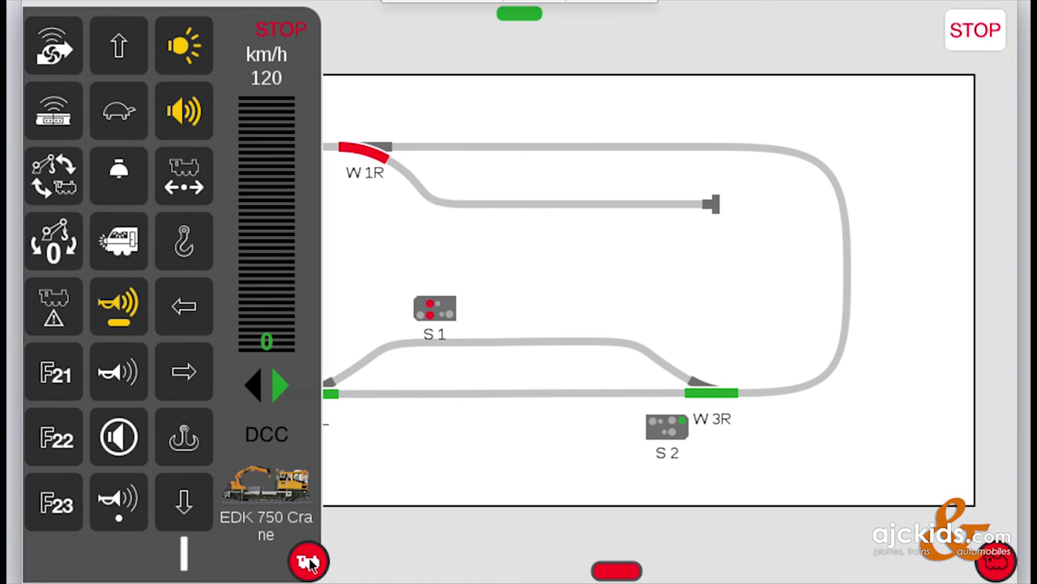
Reopen the EDK 750 Crane's function setup for editing and set the Long horn function F12 to Momentary Function
{"action": "left_click", "coordinate": [608, 569]}
{"action": "left_click_drag", "start_coordinate": [612, 512], "coordinate": [621, 333]}
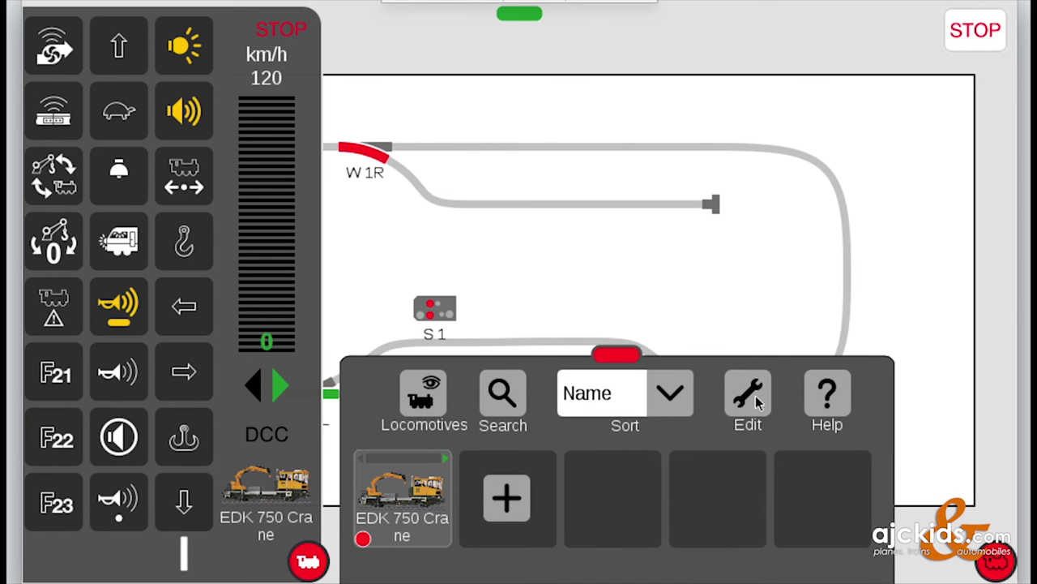
{"action": "left_click", "coordinate": [757, 403]}
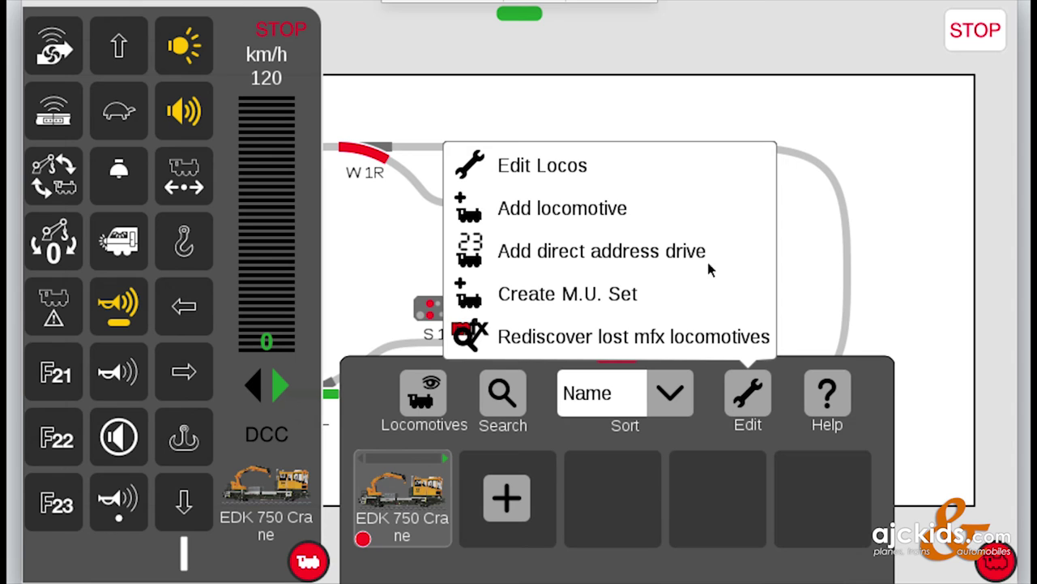
{"action": "left_click", "coordinate": [565, 178]}
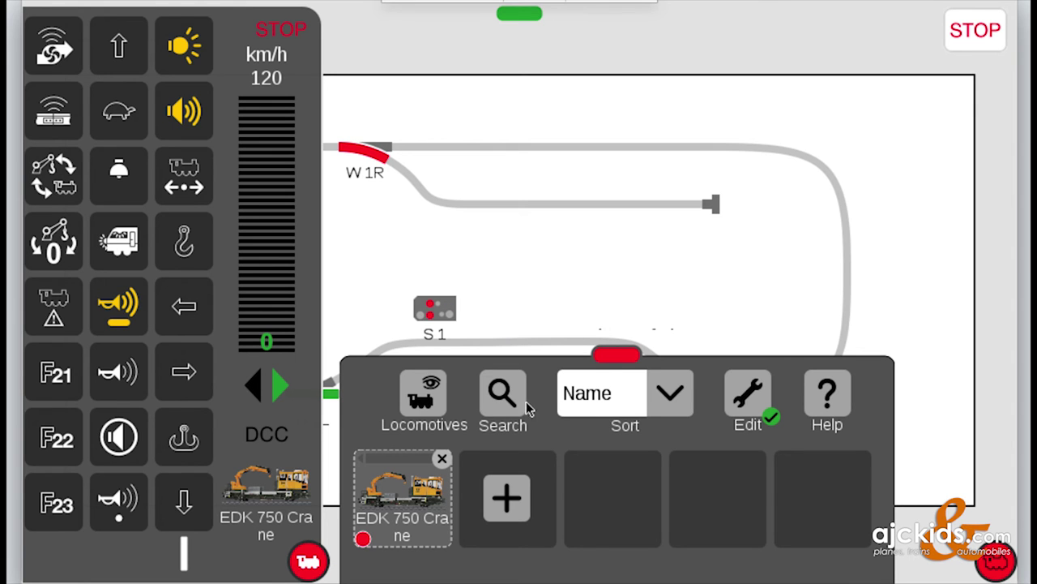
{"action": "left_click", "coordinate": [413, 490]}
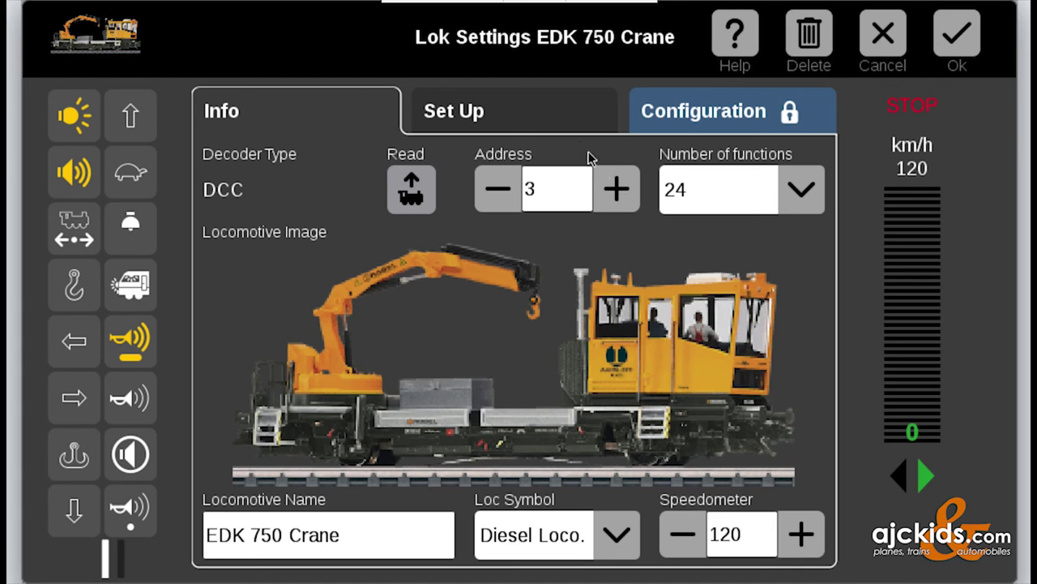
{"action": "left_click", "coordinate": [550, 113]}
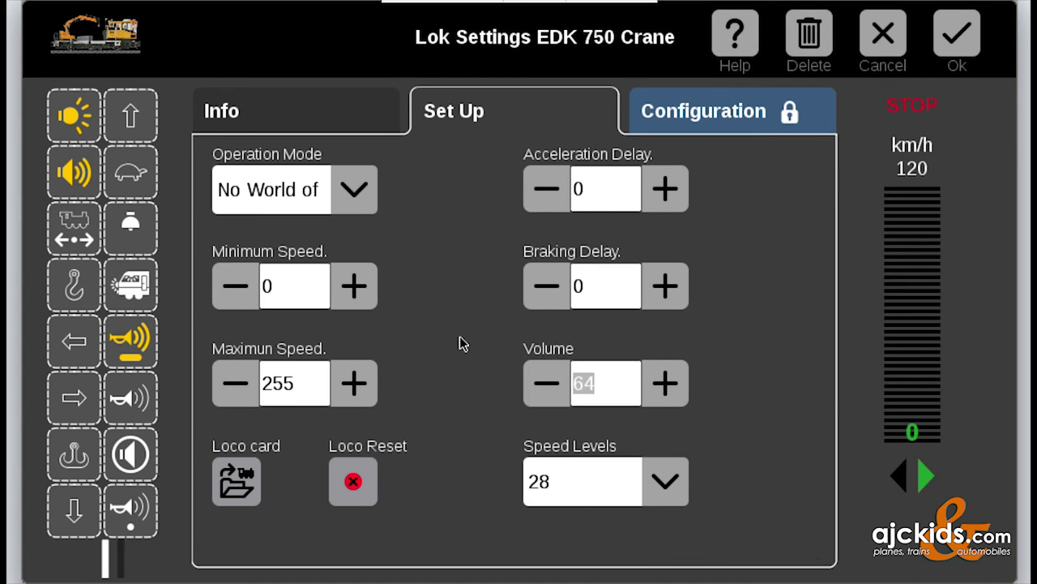
{"action": "left_click", "coordinate": [132, 342]}
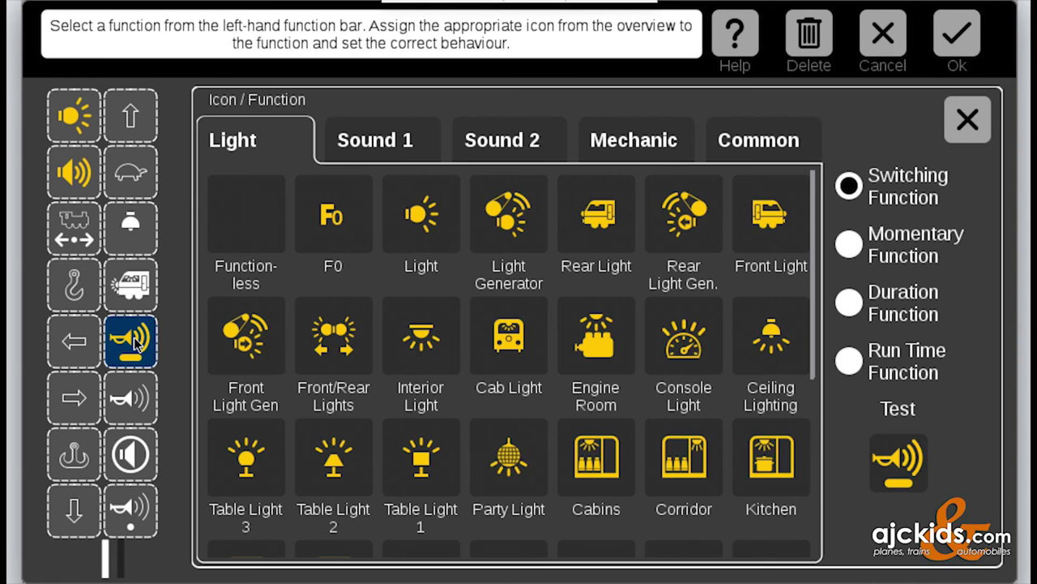
{"action": "left_click", "coordinate": [848, 243]}
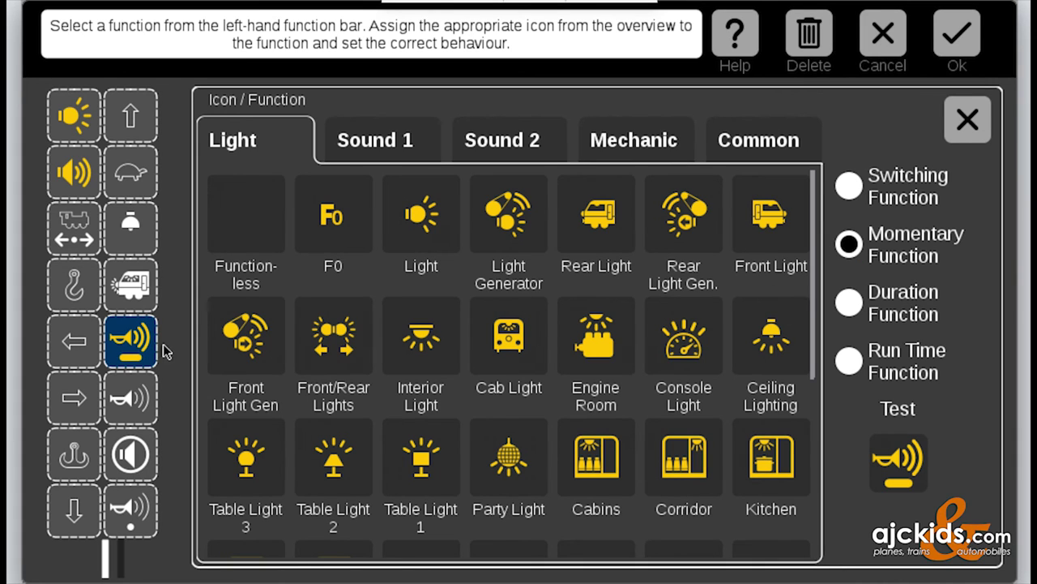
Set the Horn function F13 and the Short horn function F15 to Momentary Function and save the locomotive
{"action": "left_click", "coordinate": [127, 405]}
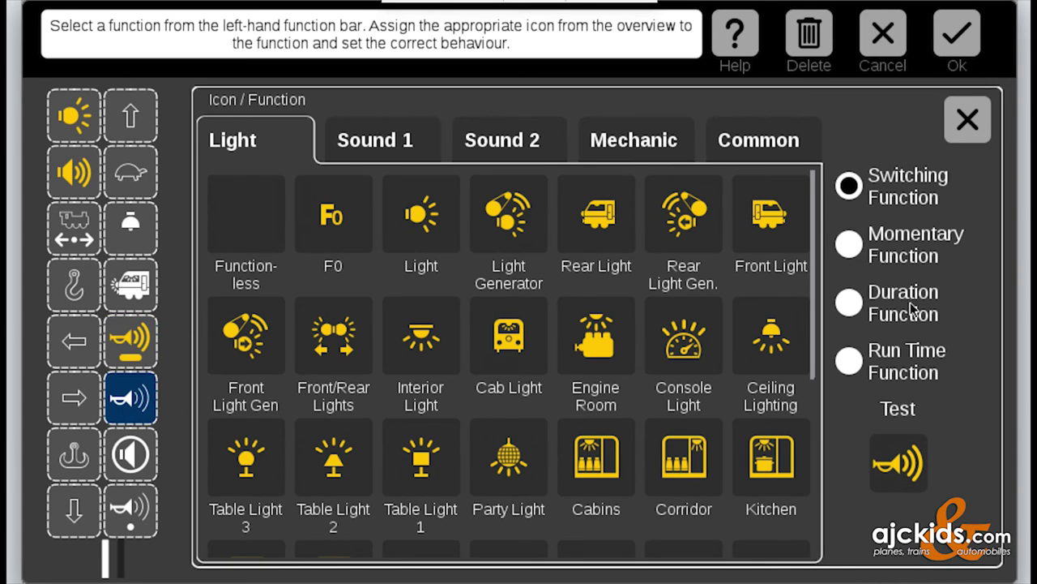
{"action": "left_click", "coordinate": [848, 244]}
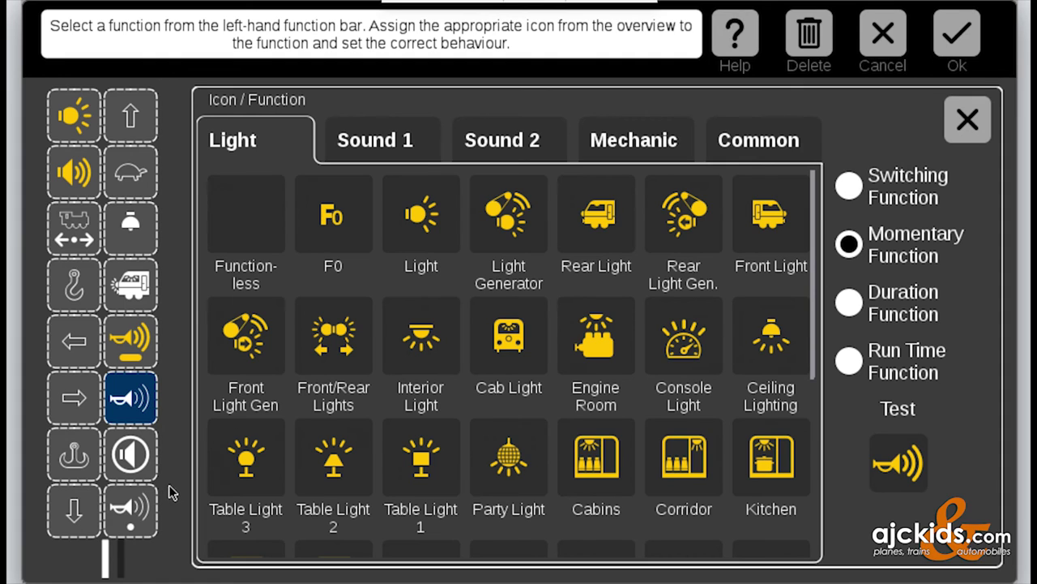
{"action": "left_click", "coordinate": [138, 505]}
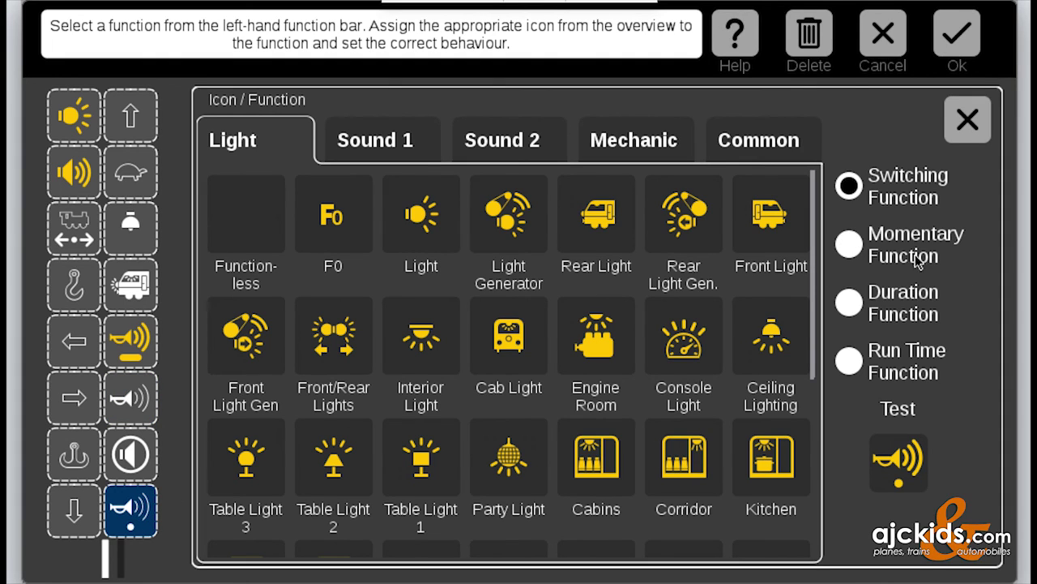
{"action": "left_click", "coordinate": [848, 244]}
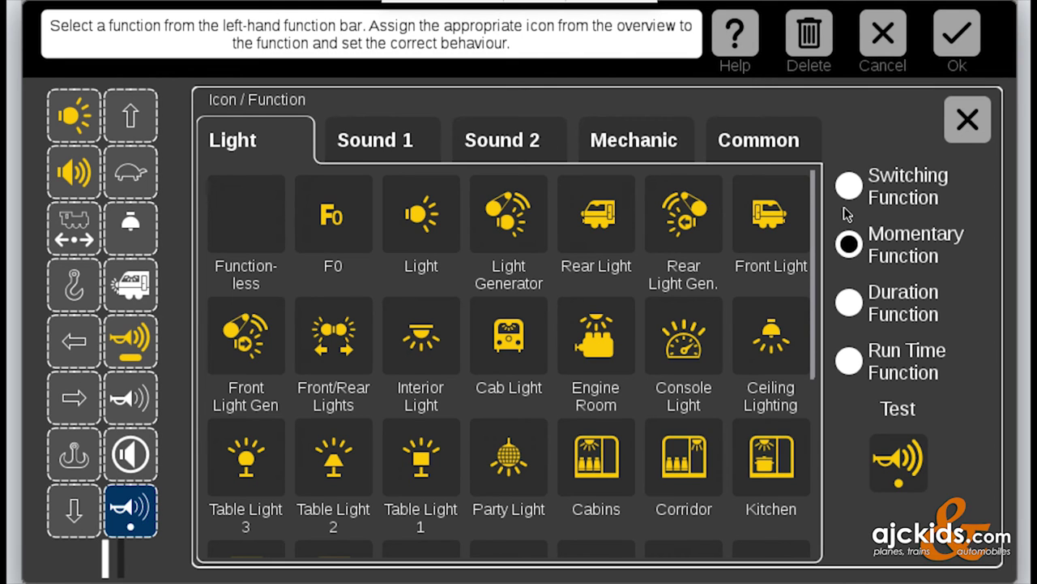
{"action": "left_click", "coordinate": [965, 31]}
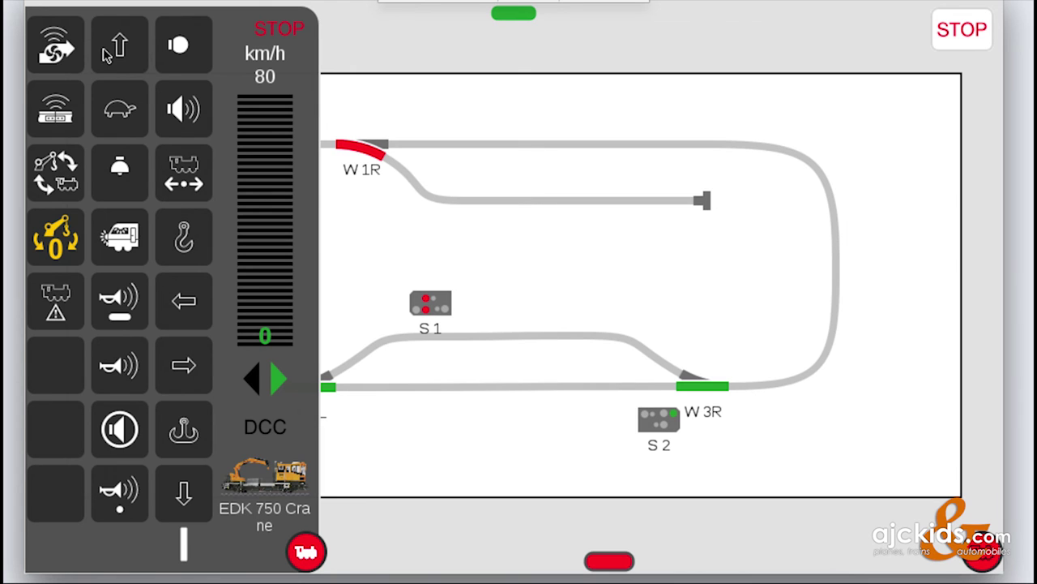
Test the crane's up arrow and down arrow functions from its control panel
{"action": "left_click", "coordinate": [116, 73]}
{"action": "left_click", "coordinate": [116, 73]}
{"action": "left_click", "coordinate": [116, 68]}
{"action": "left_click", "coordinate": [187, 494]}
{"action": "left_click", "coordinate": [185, 496]}
Reopen the EDK 750 Crane's function setup for editing and set the up arrow function F8 to Momentary Function
{"action": "left_click", "coordinate": [593, 560]}
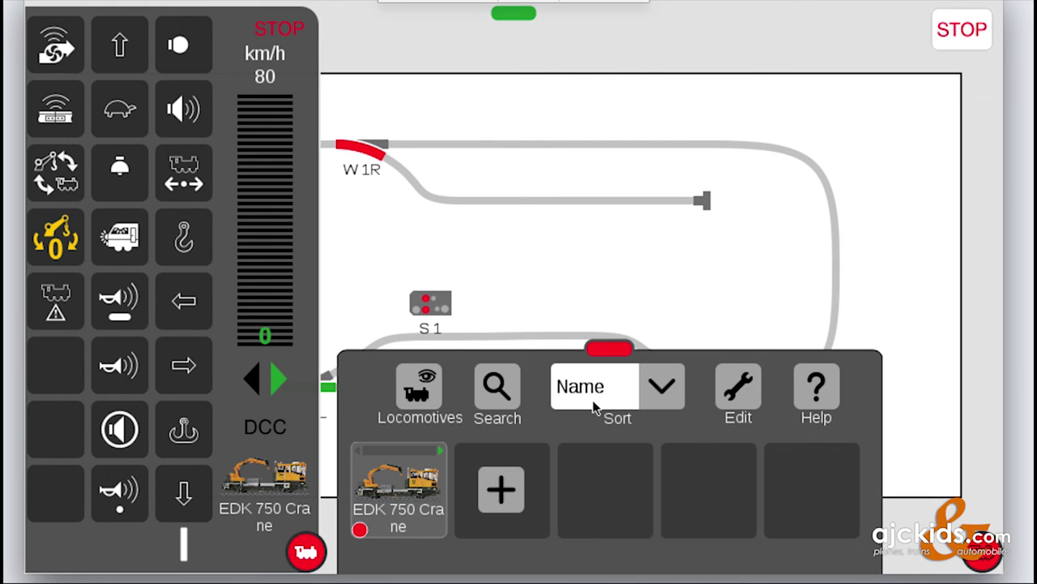
{"action": "left_click", "coordinate": [747, 390]}
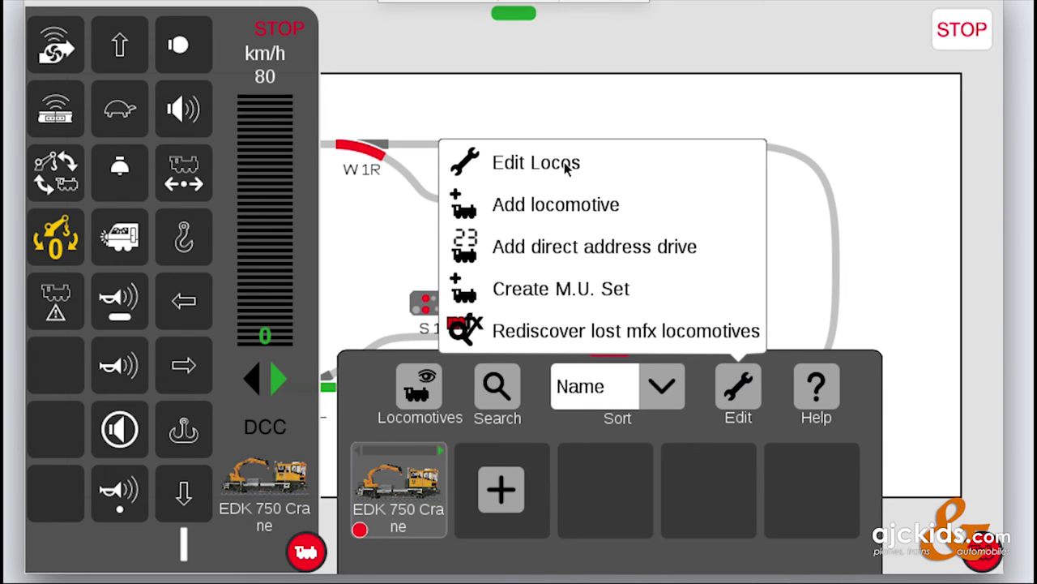
{"action": "left_click", "coordinate": [567, 164]}
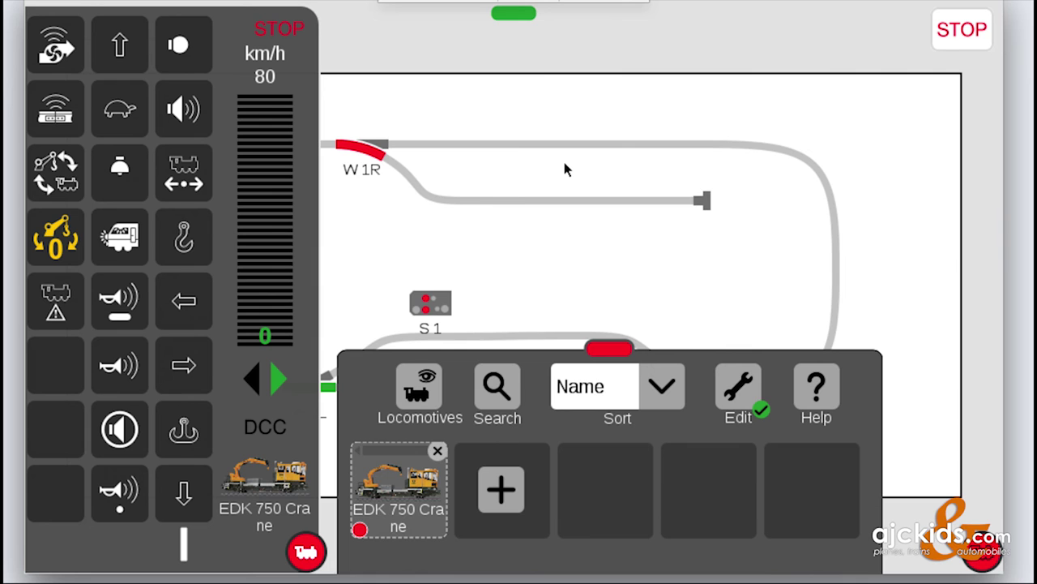
{"action": "left_click", "coordinate": [397, 490]}
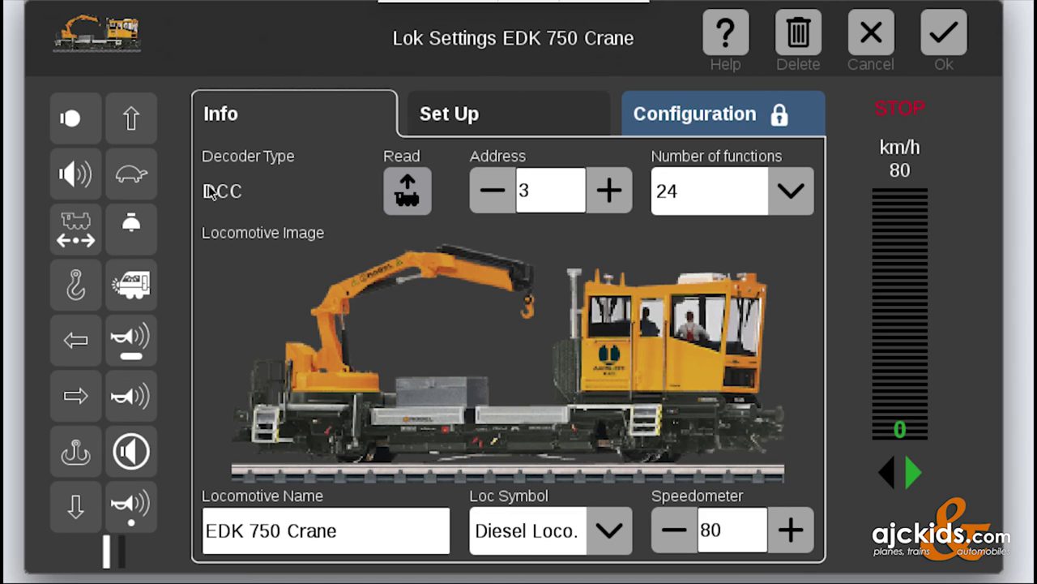
{"action": "left_click", "coordinate": [502, 120]}
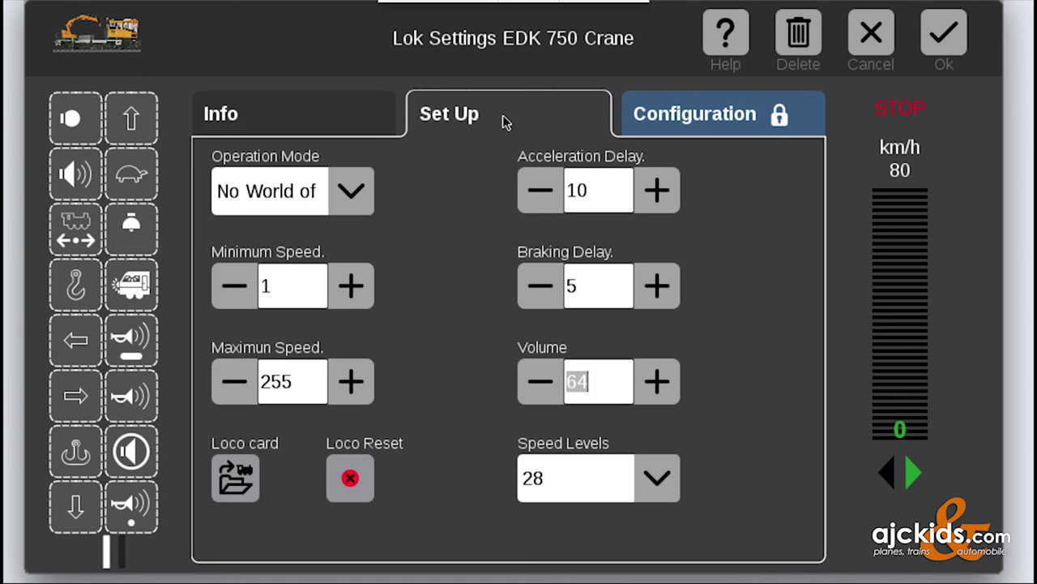
{"action": "left_click", "coordinate": [131, 122]}
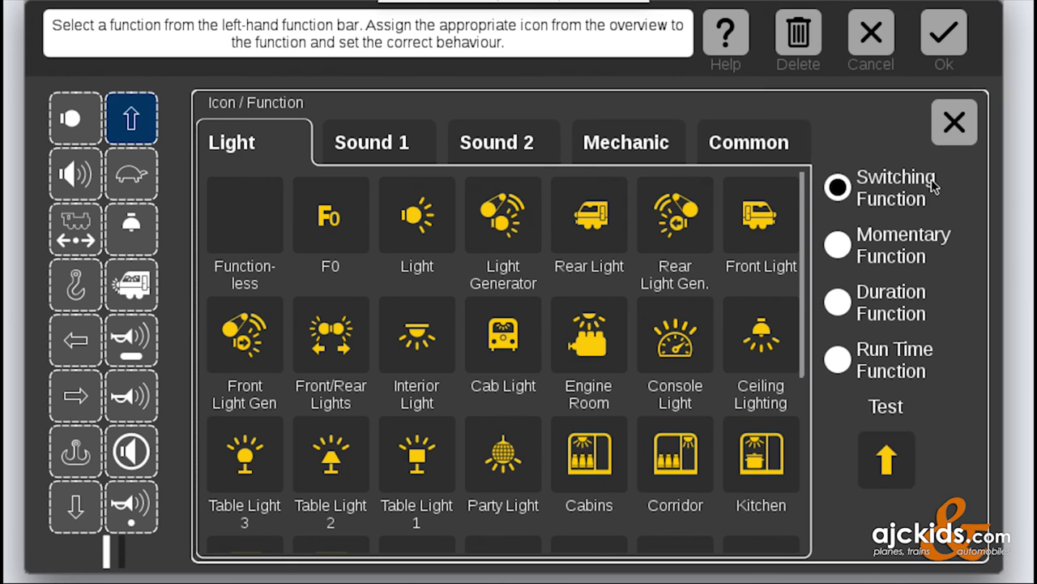
{"action": "left_click", "coordinate": [839, 244]}
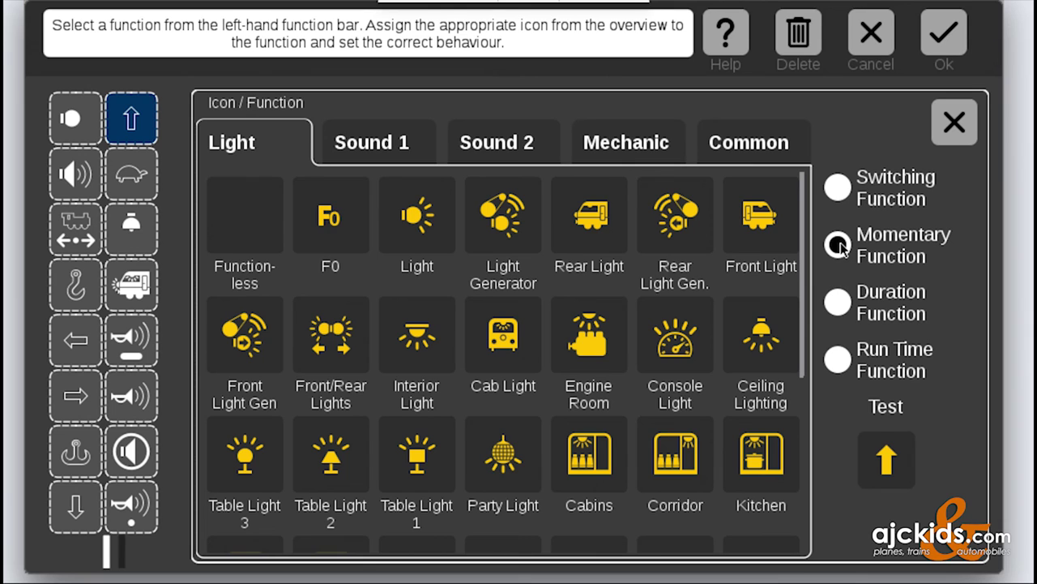
Set the down arrow function F7 to Momentary Function, save the locomotive, end edit mode and try the up arrow function
{"action": "left_click", "coordinate": [85, 505]}
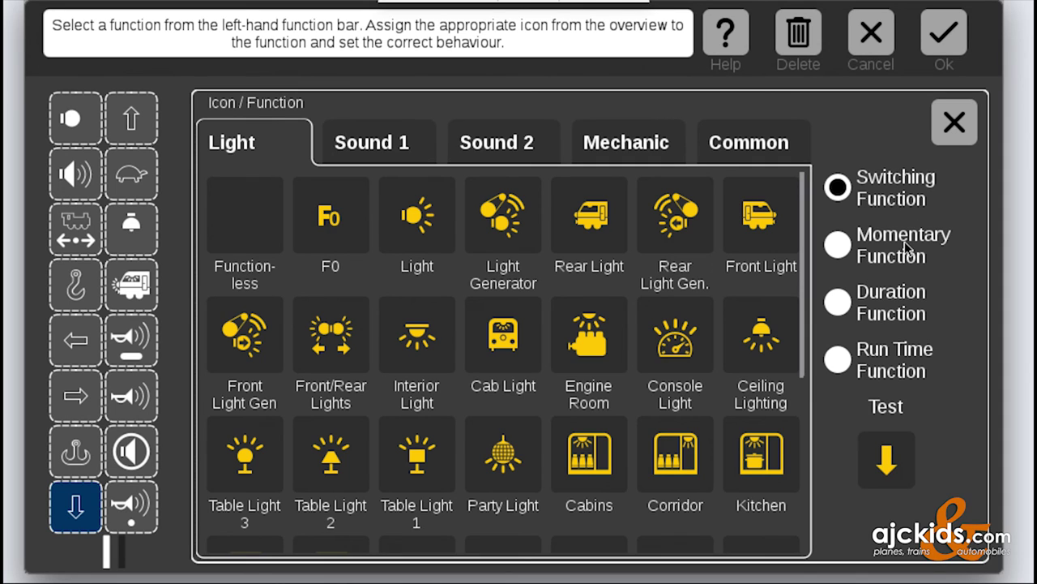
{"action": "left_click", "coordinate": [840, 247]}
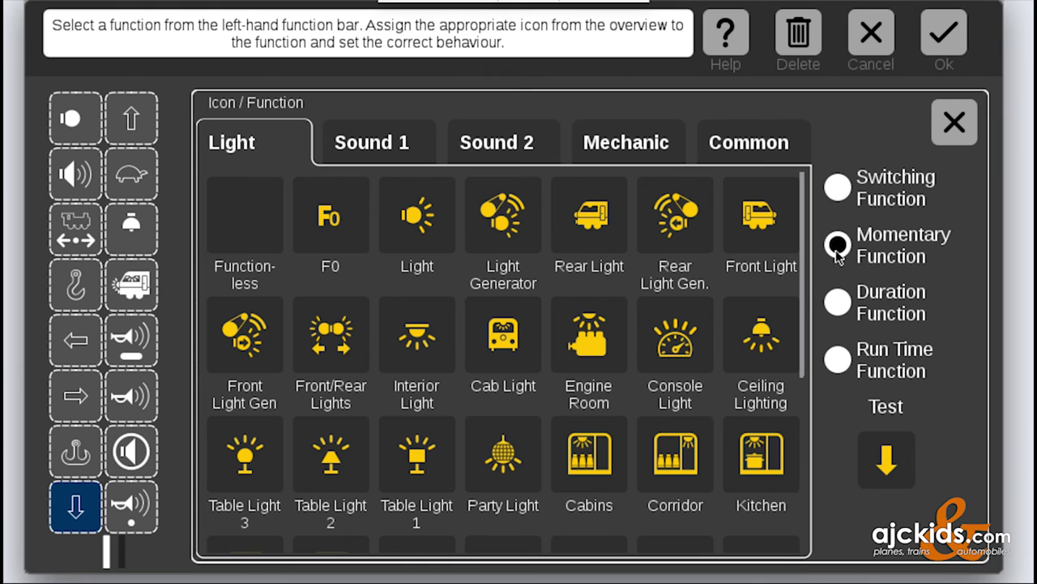
{"action": "left_click", "coordinate": [950, 37]}
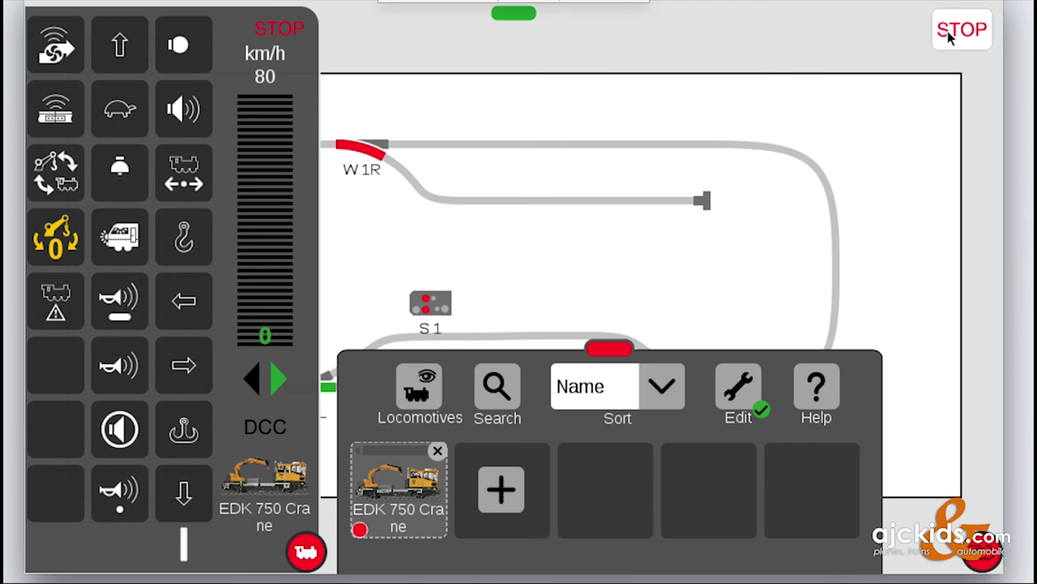
{"action": "left_click", "coordinate": [745, 389]}
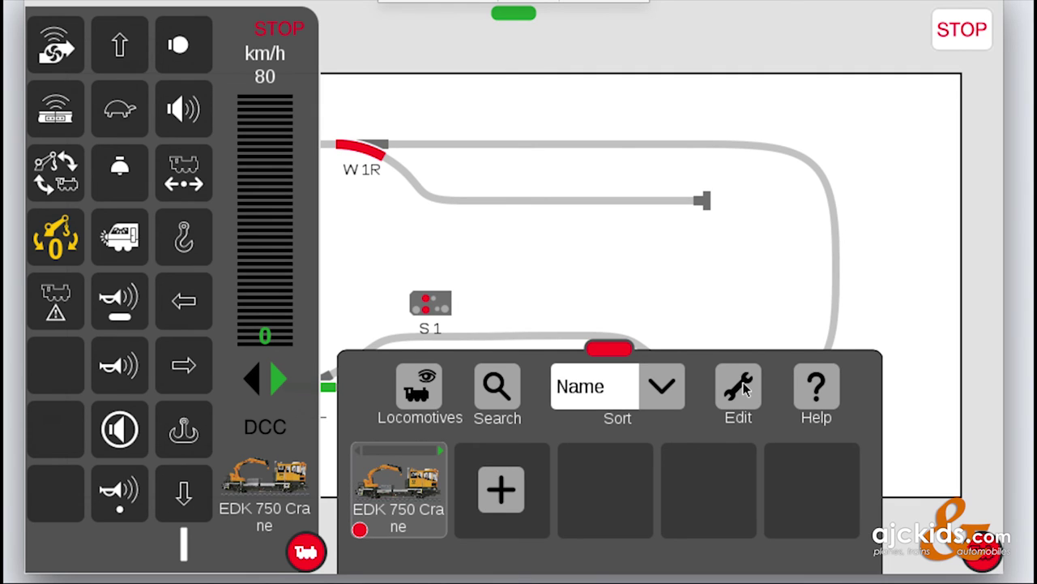
{"action": "left_click", "coordinate": [601, 354]}
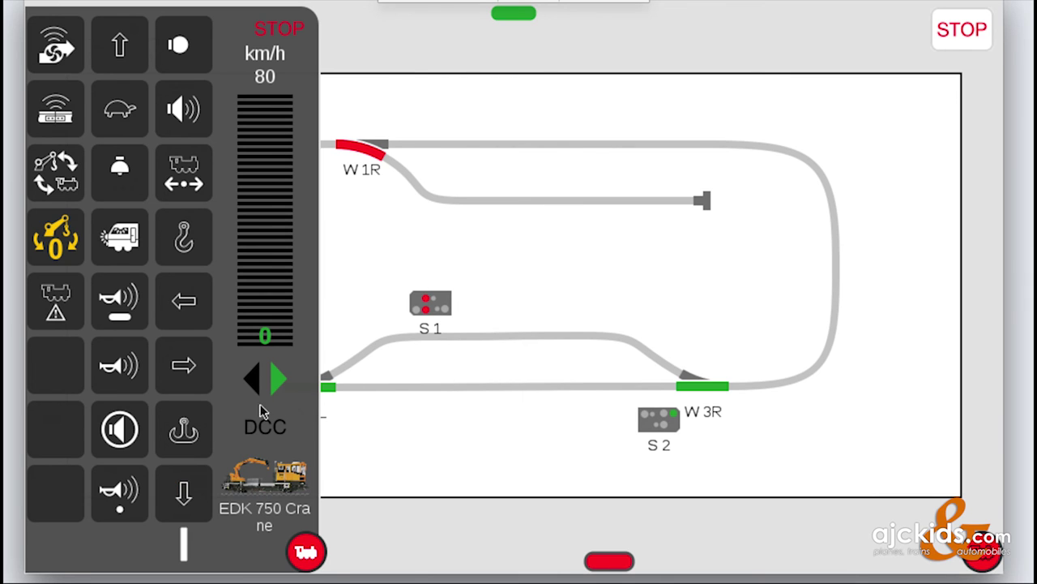
{"action": "left_click", "coordinate": [133, 48]}
Reopen the EDK 750 Crane's function setup for editing and assign the Light icon to the unused function F21
{"action": "left_click", "coordinate": [609, 561]}
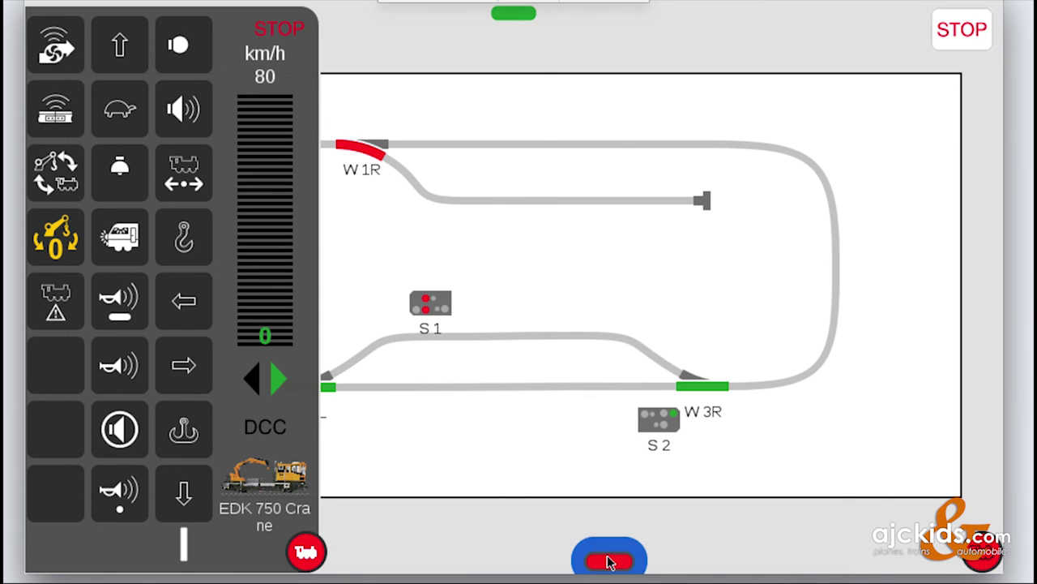
{"action": "left_click", "coordinate": [727, 394]}
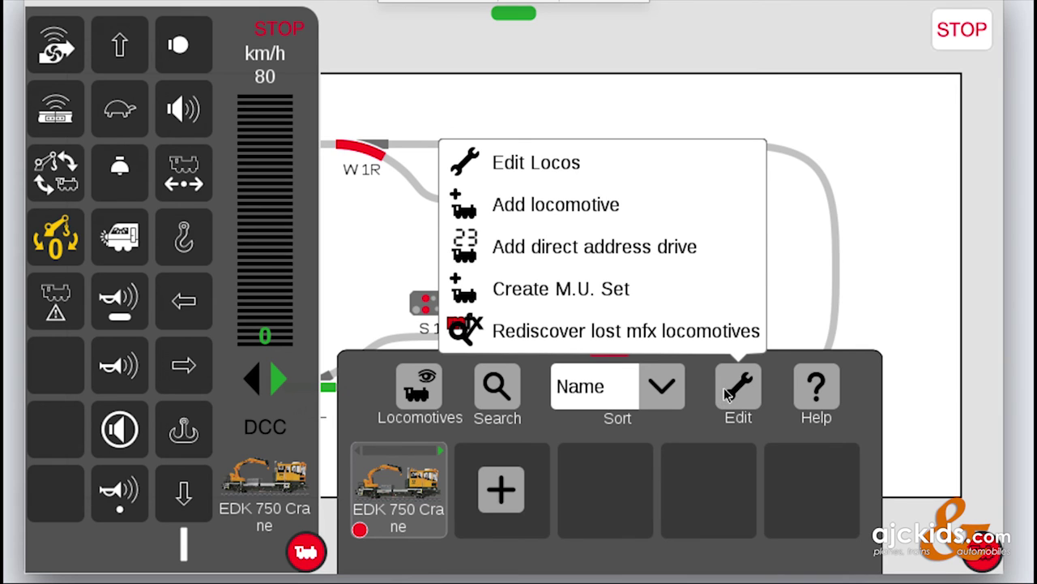
{"action": "left_click", "coordinate": [561, 165]}
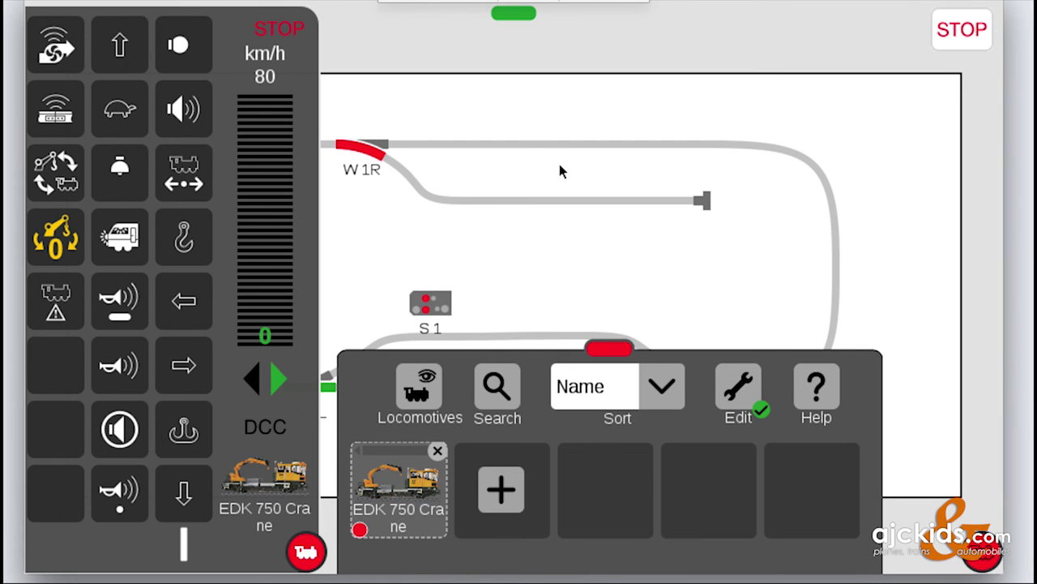
{"action": "left_click", "coordinate": [387, 484]}
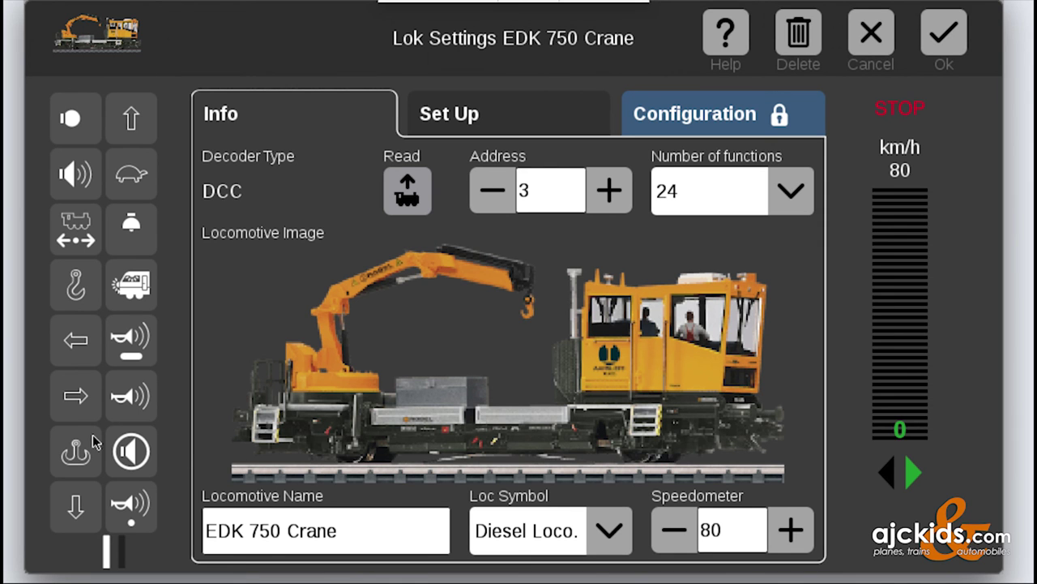
{"action": "scroll", "coordinate": [93, 442], "scroll_direction": "down", "scroll_amount": 1}
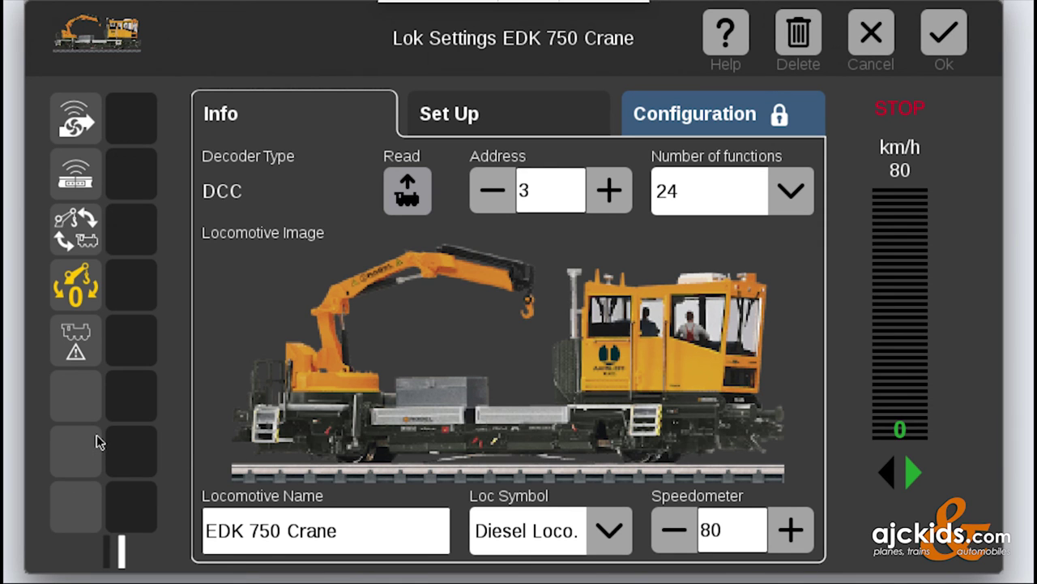
{"action": "left_click", "coordinate": [77, 395]}
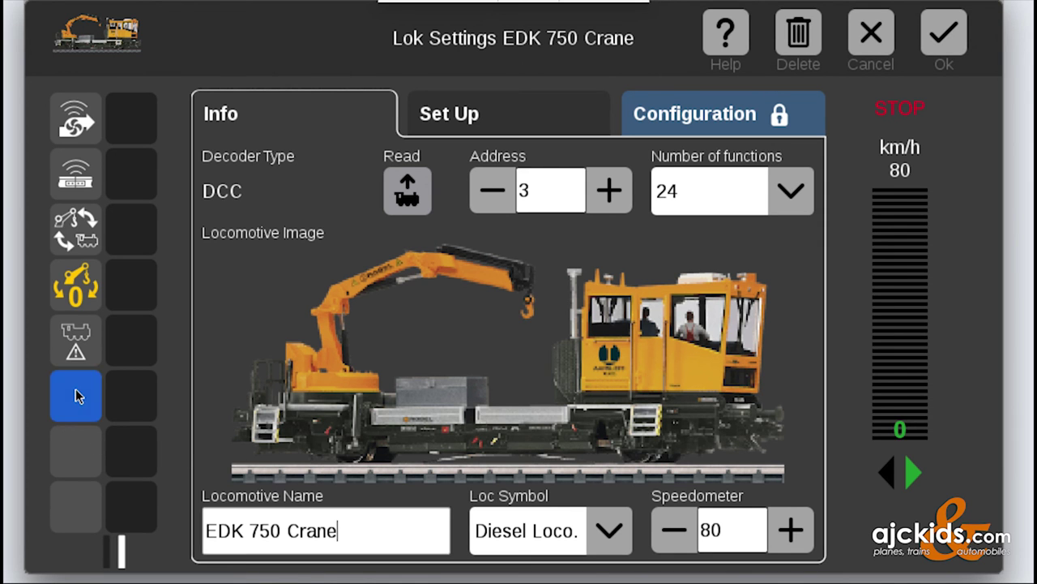
{"action": "left_click", "coordinate": [486, 111]}
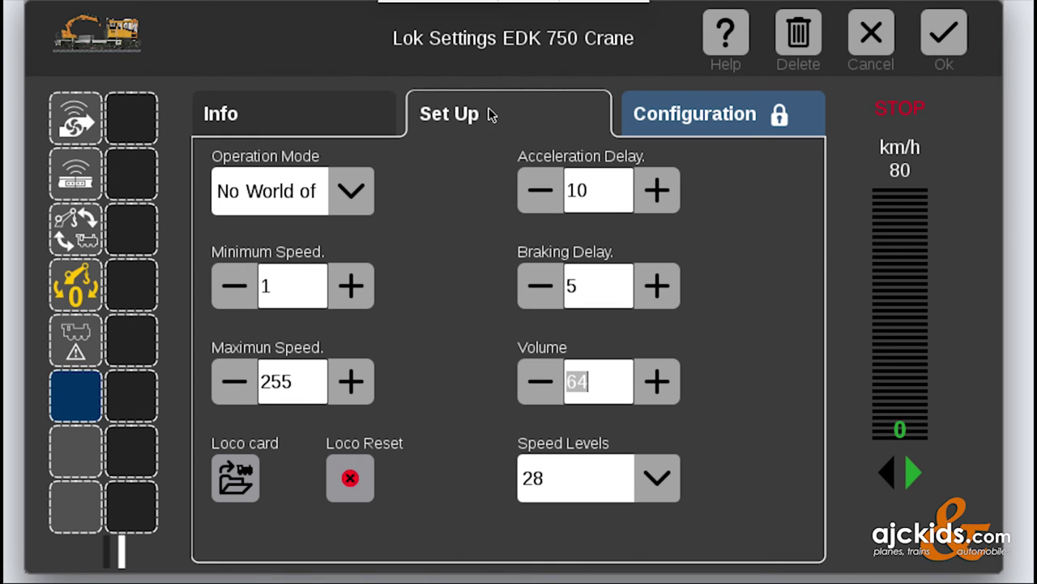
{"action": "left_click", "coordinate": [68, 392]}
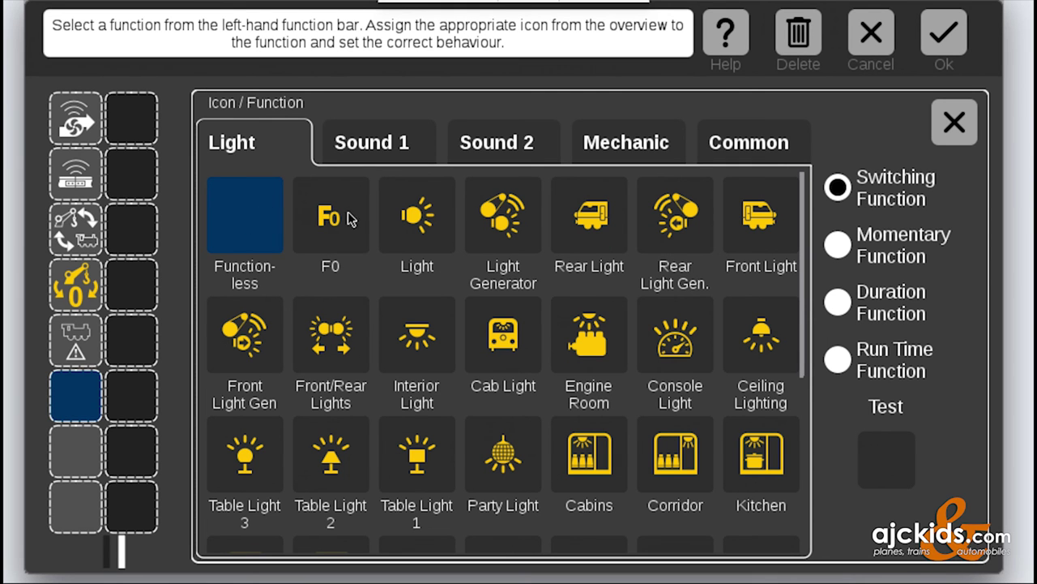
{"action": "left_click", "coordinate": [422, 219]}
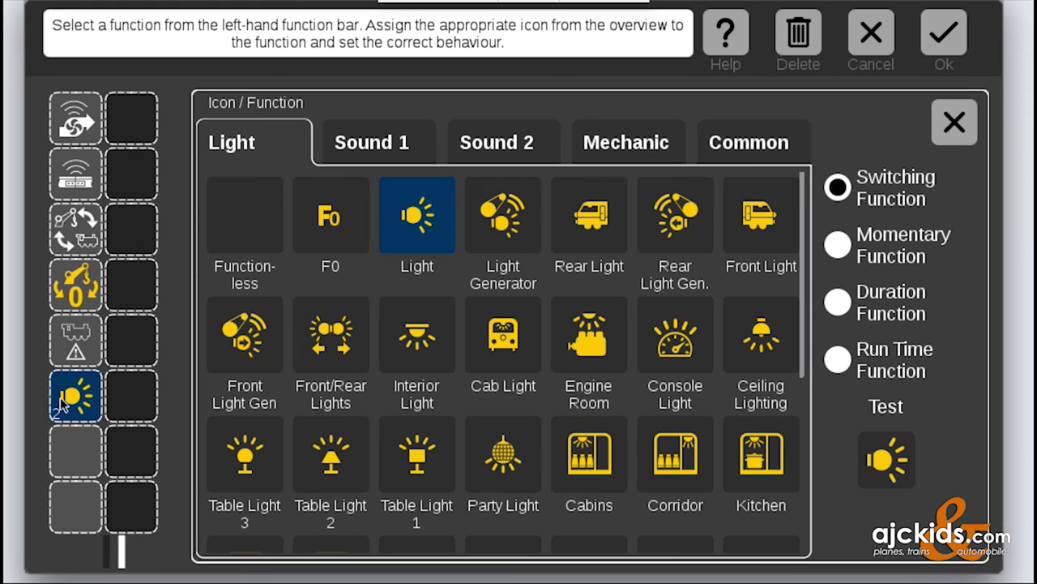
Reset function F21 to Functionless, check the unused functions F22 and F23, and save the locomotive
{"action": "left_click", "coordinate": [263, 217]}
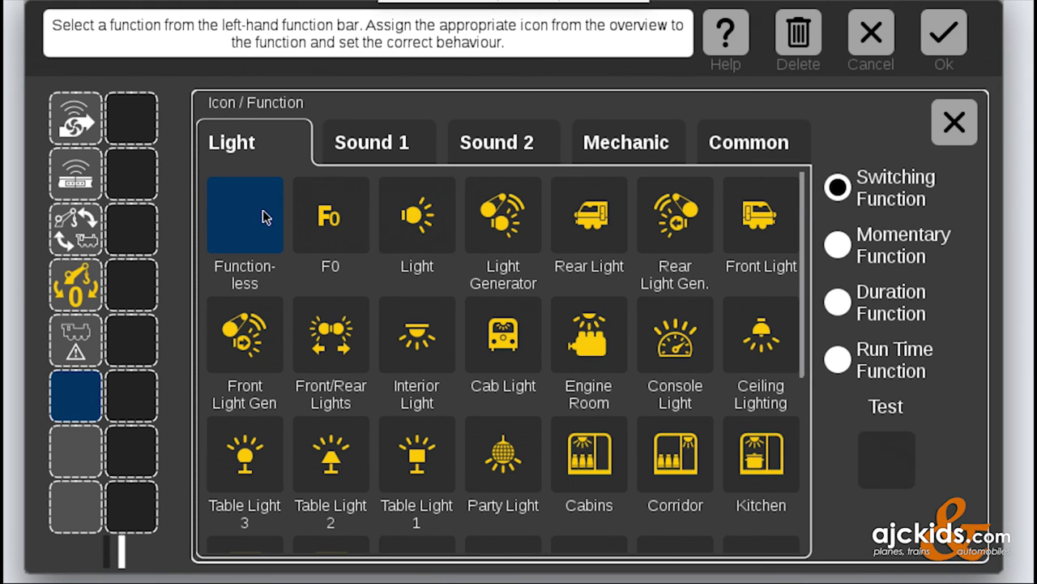
{"action": "left_click", "coordinate": [86, 451]}
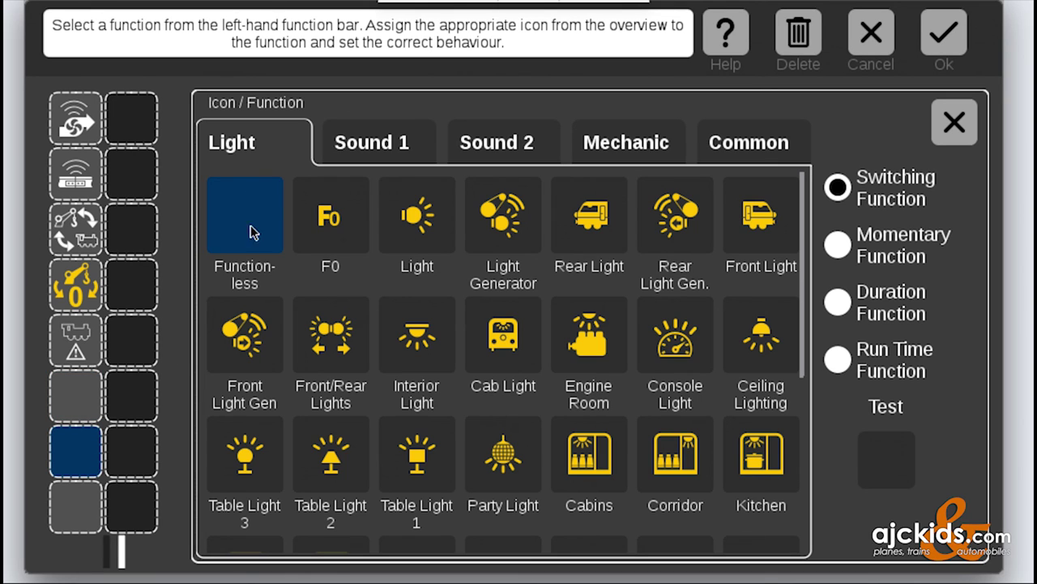
{"action": "left_click", "coordinate": [81, 510]}
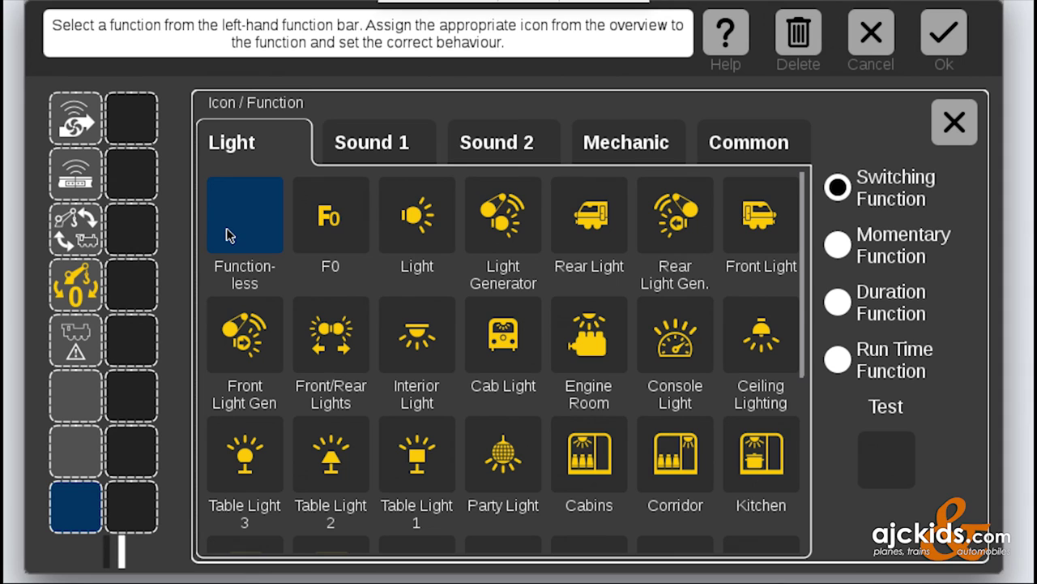
{"action": "left_click", "coordinate": [953, 32]}
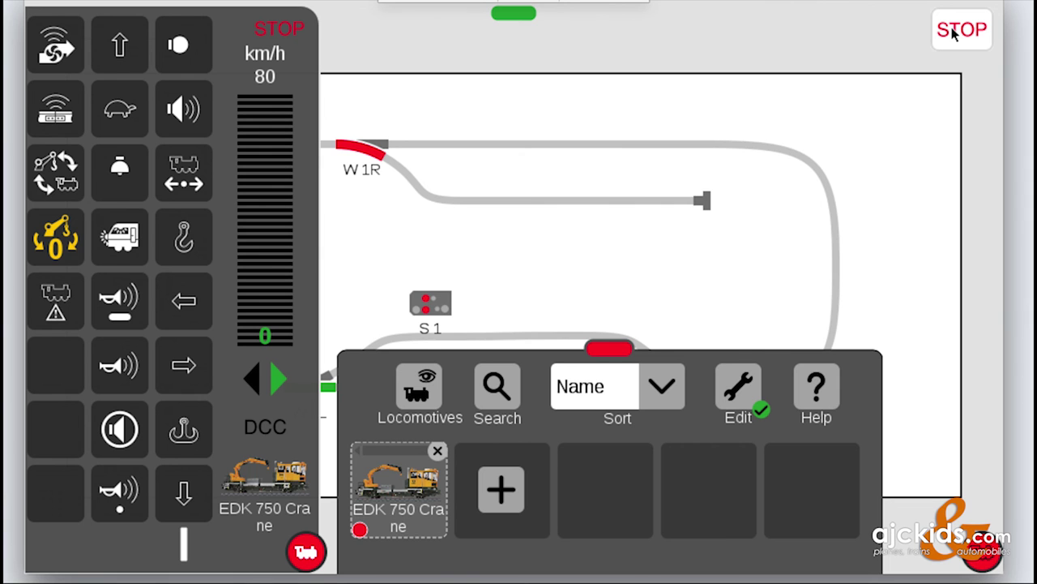
Open the EDK 750 Crane's settings, set its decoder address to 75 and save the locomotive
{"action": "left_click", "coordinate": [413, 481]}
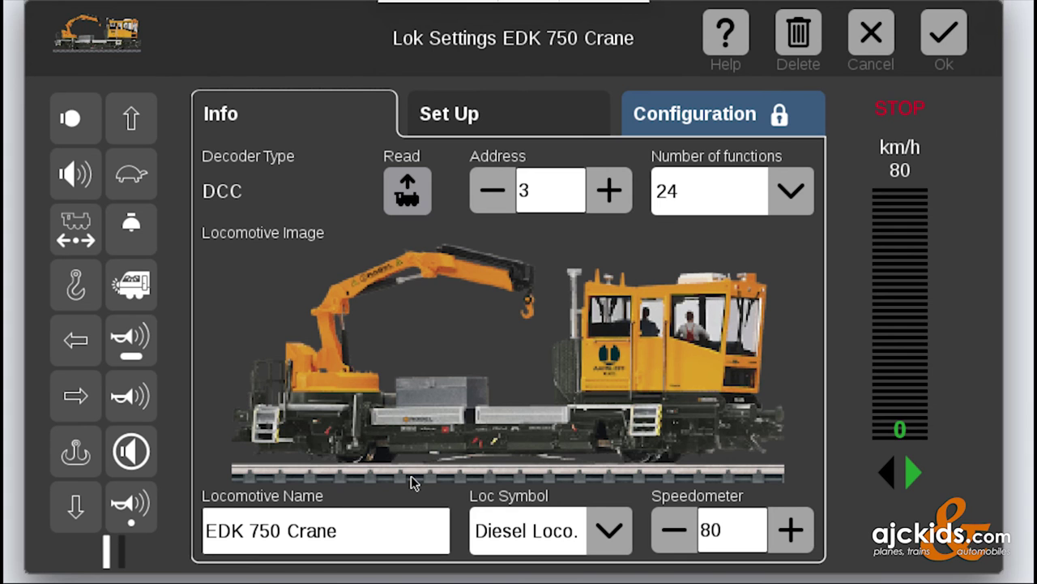
{"action": "left_click", "coordinate": [543, 198]}
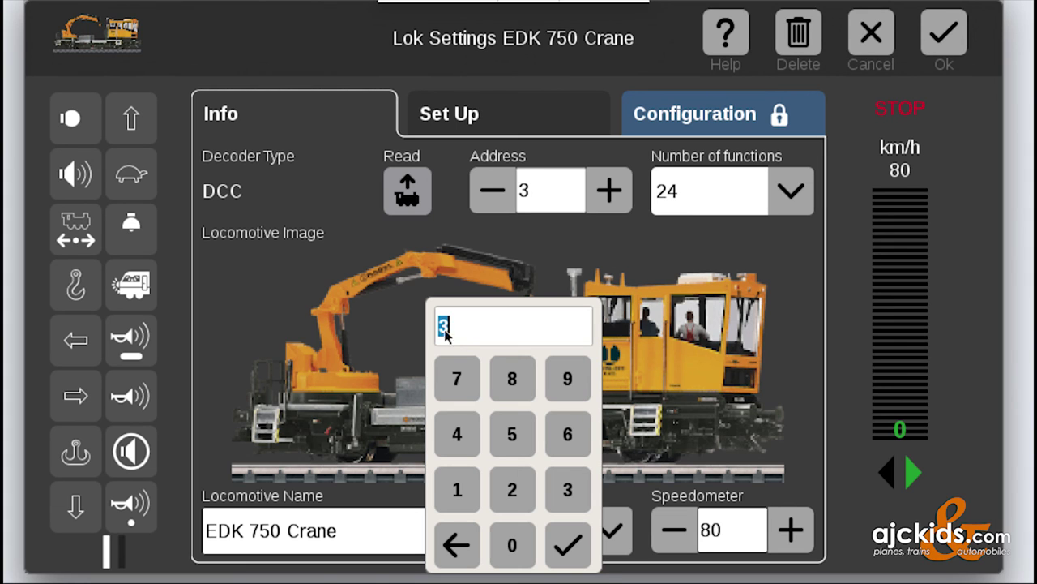
{"action": "left_click", "coordinate": [457, 545]}
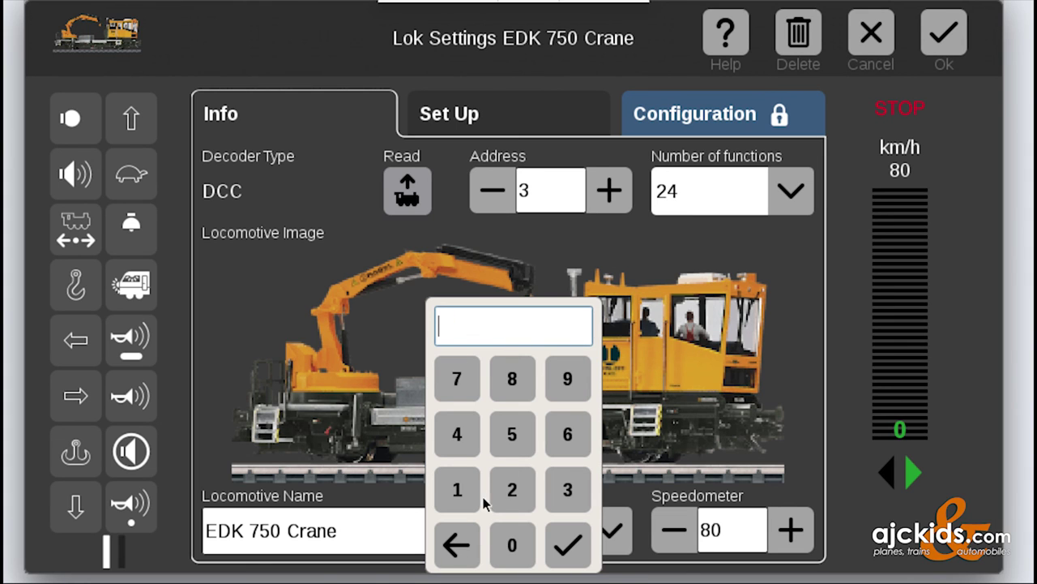
{"action": "left_click", "coordinate": [458, 381]}
{"action": "left_click", "coordinate": [508, 435]}
{"action": "left_click", "coordinate": [569, 546]}
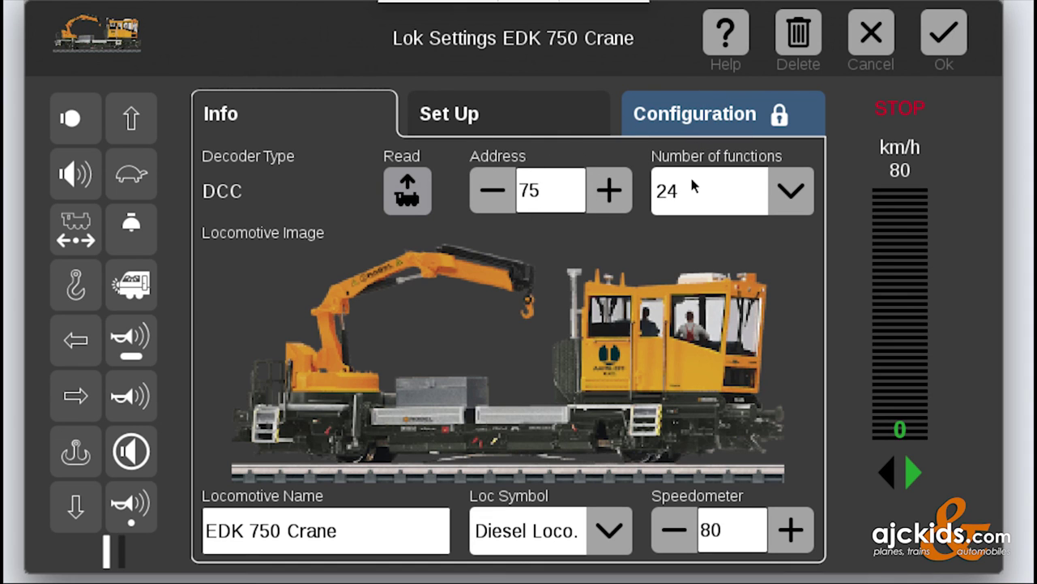
{"action": "left_click", "coordinate": [945, 34]}
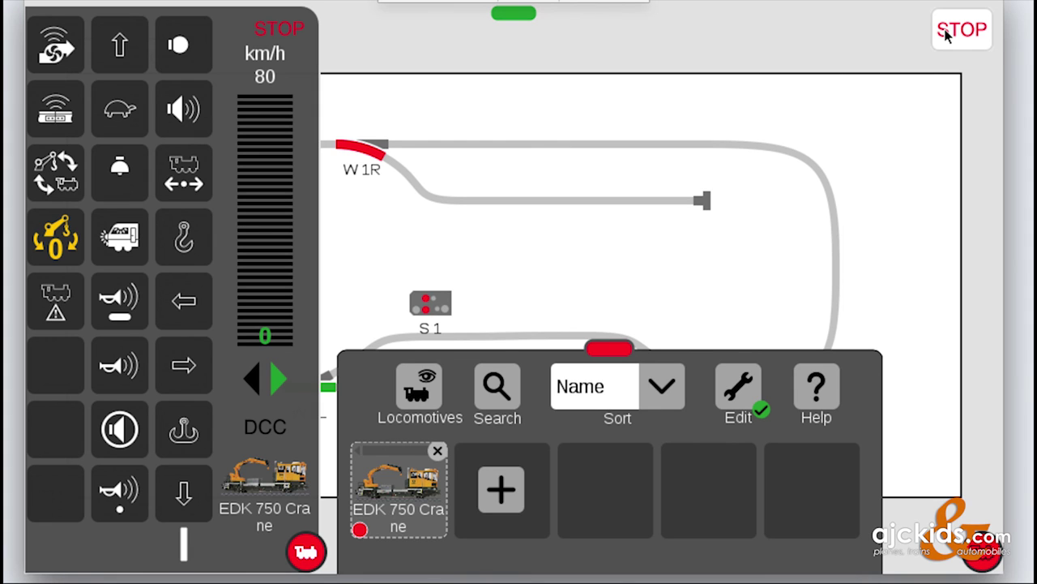
End locomotive edit mode, close the open panels, and reopen the locomotive list and the EDK 750 Crane's controls with the large speedometer
{"action": "left_click", "coordinate": [734, 388]}
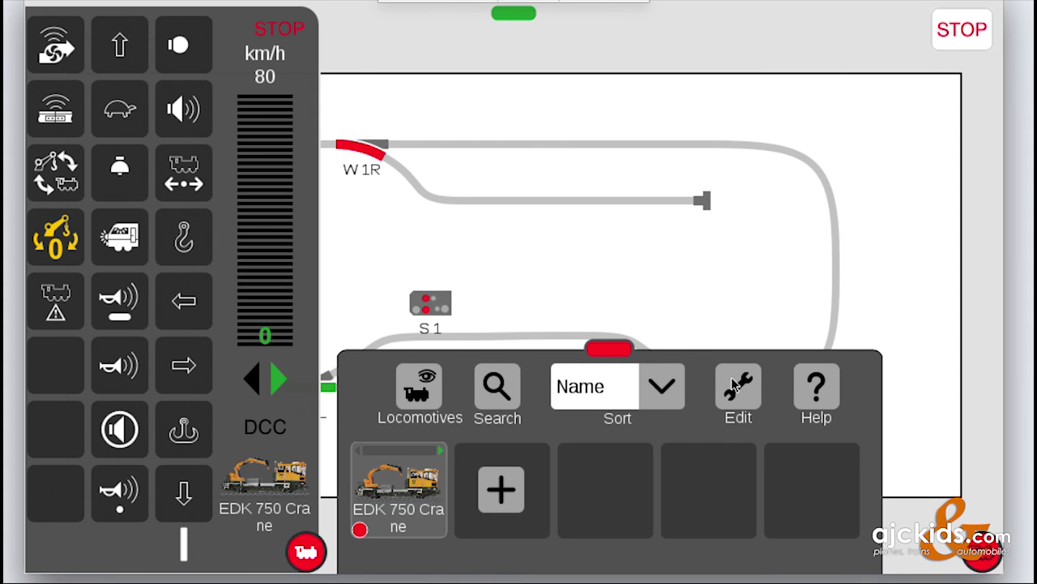
{"action": "left_click", "coordinate": [618, 350]}
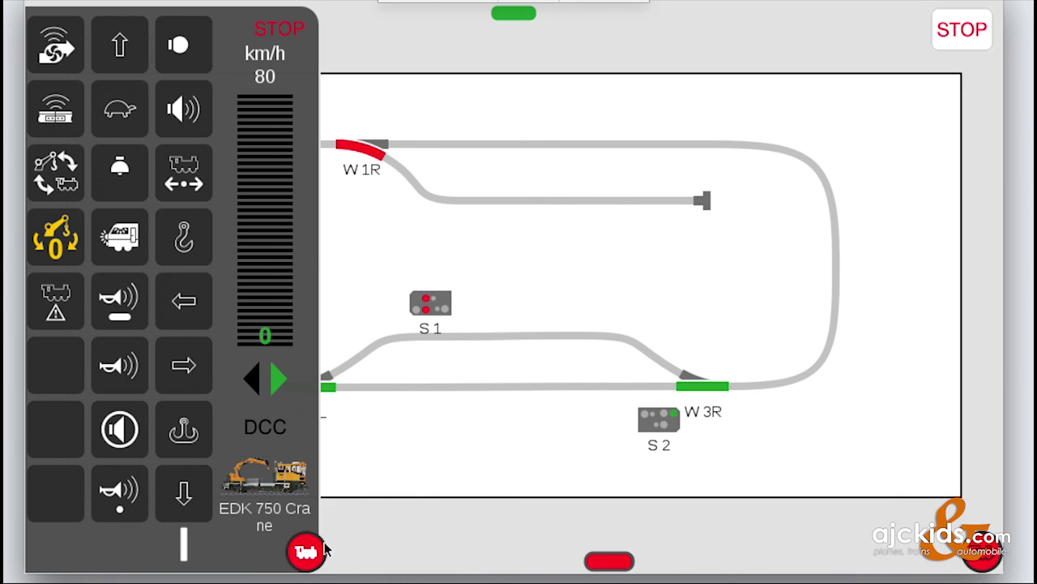
{"action": "left_click", "coordinate": [314, 553]}
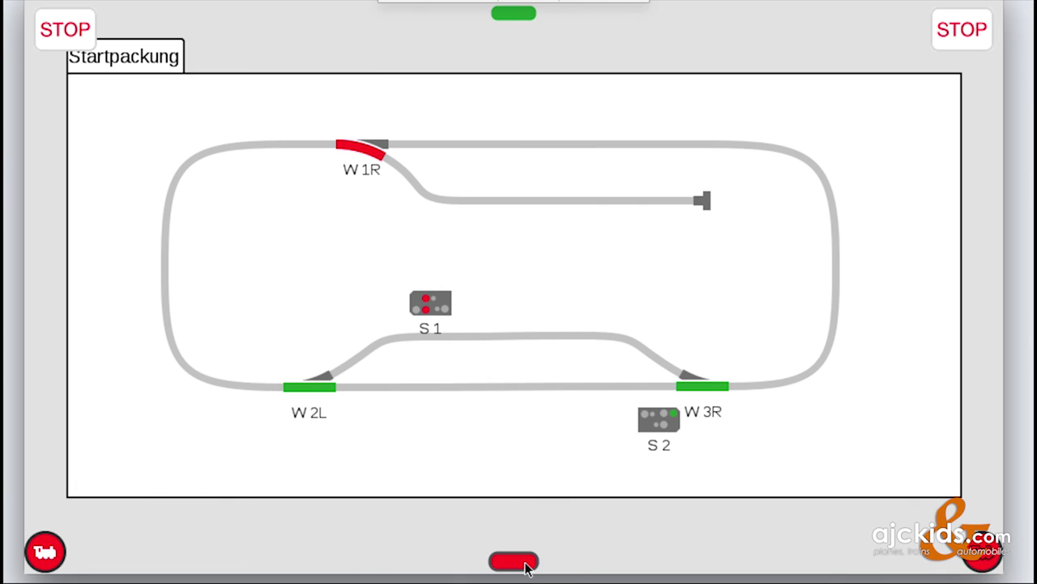
{"action": "left_click", "coordinate": [528, 562]}
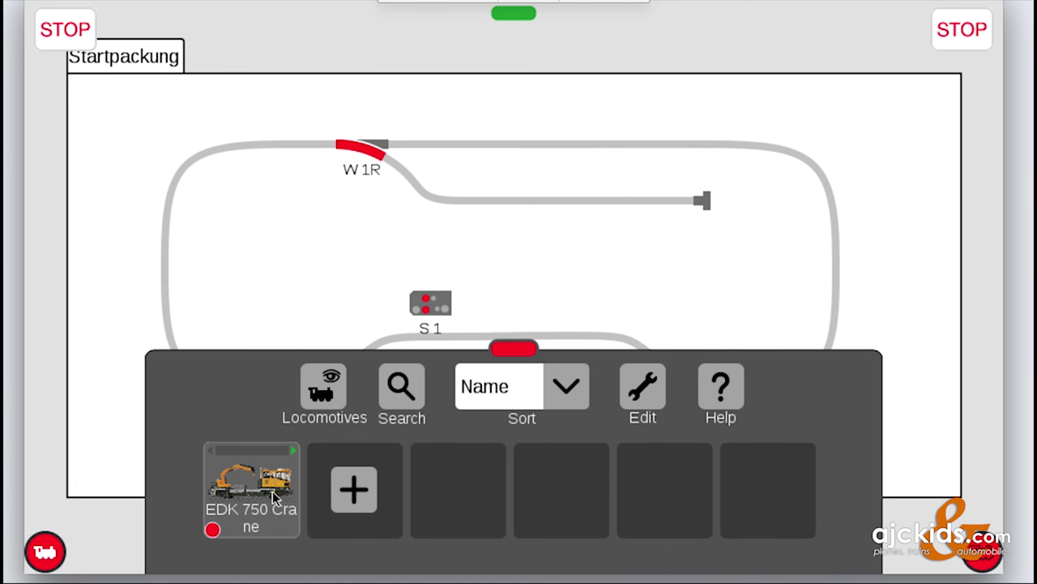
{"action": "left_click", "coordinate": [40, 552]}
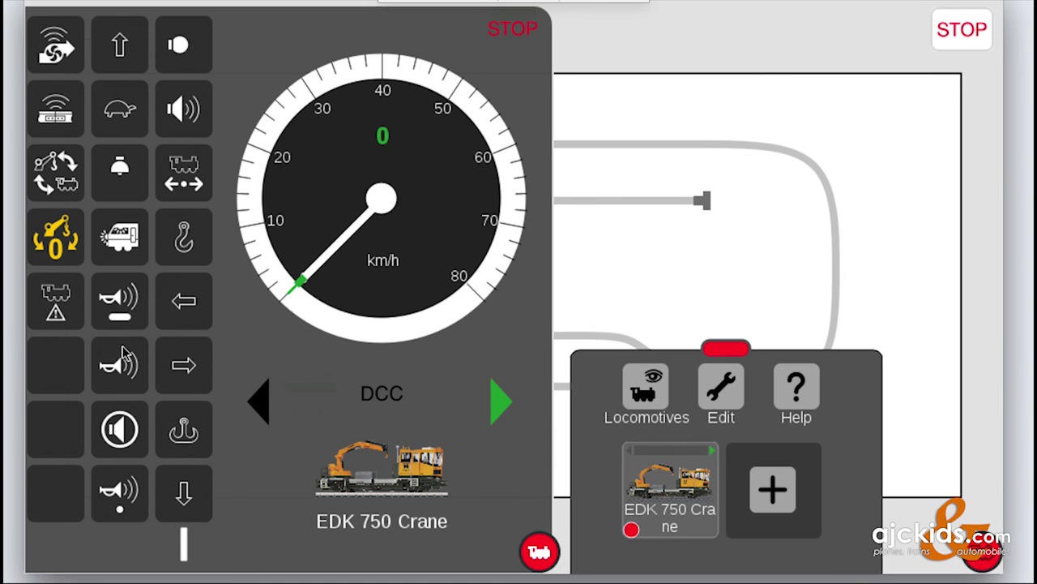
Switch on the crane's sound, try the locomotive double-arrow function at low speed, switch that function off and return the speed to 0
{"action": "left_click", "coordinate": [185, 109]}
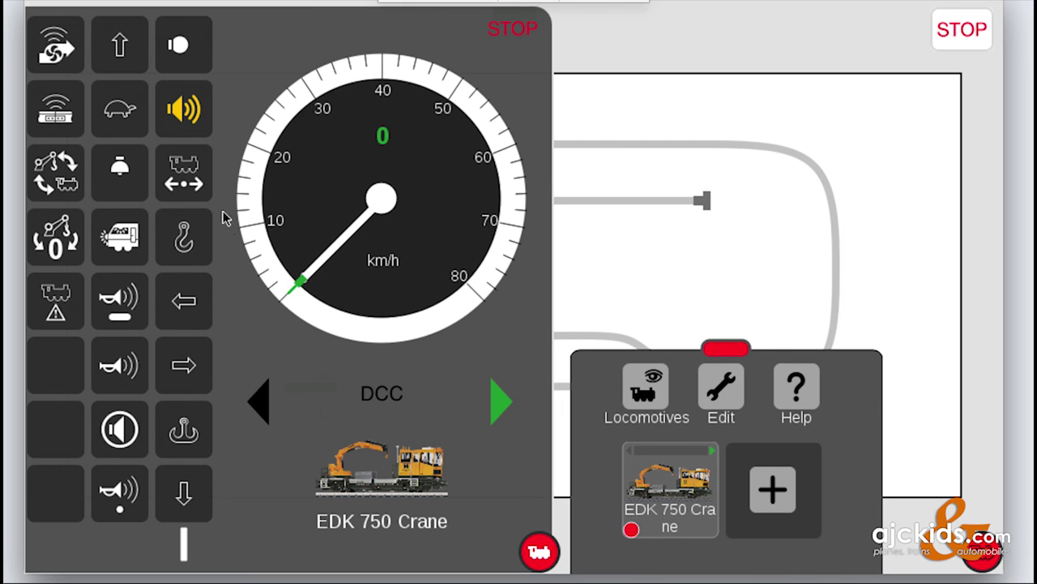
{"action": "left_click", "coordinate": [194, 174]}
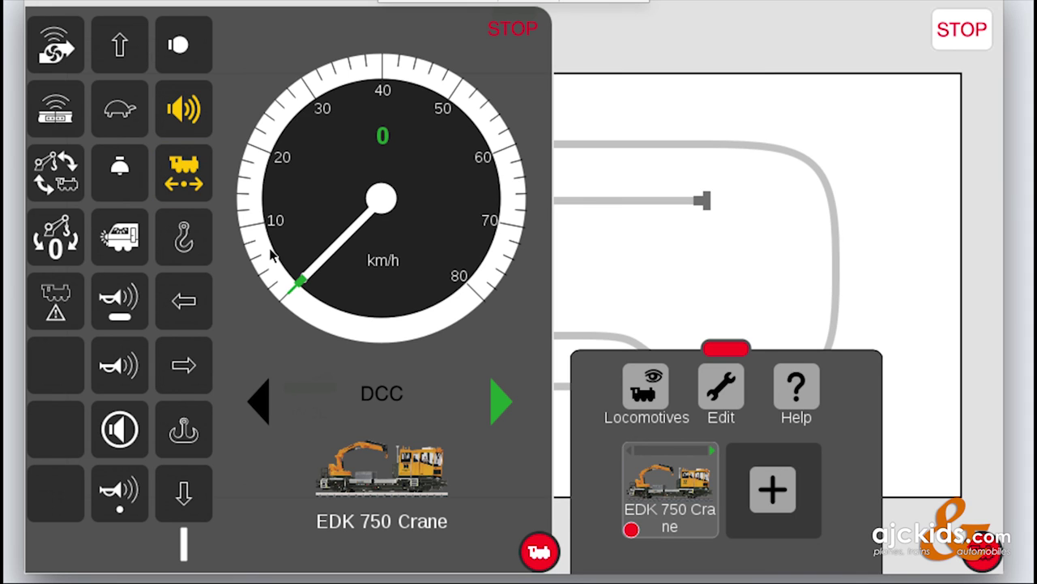
{"action": "mouse_move", "coordinate": [304, 283]}
{"action": "left_mouse_down"}
{"action": "mouse_move", "coordinate": [298, 276]}
{"action": "mouse_move", "coordinate": [300, 297]}
{"action": "left_mouse_up"}
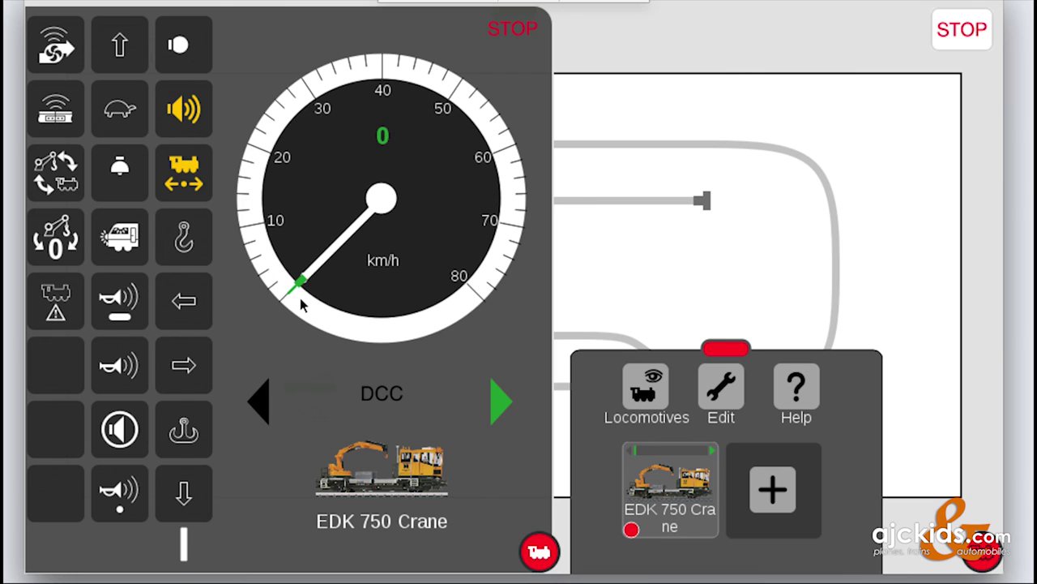
{"action": "left_click", "coordinate": [184, 172]}
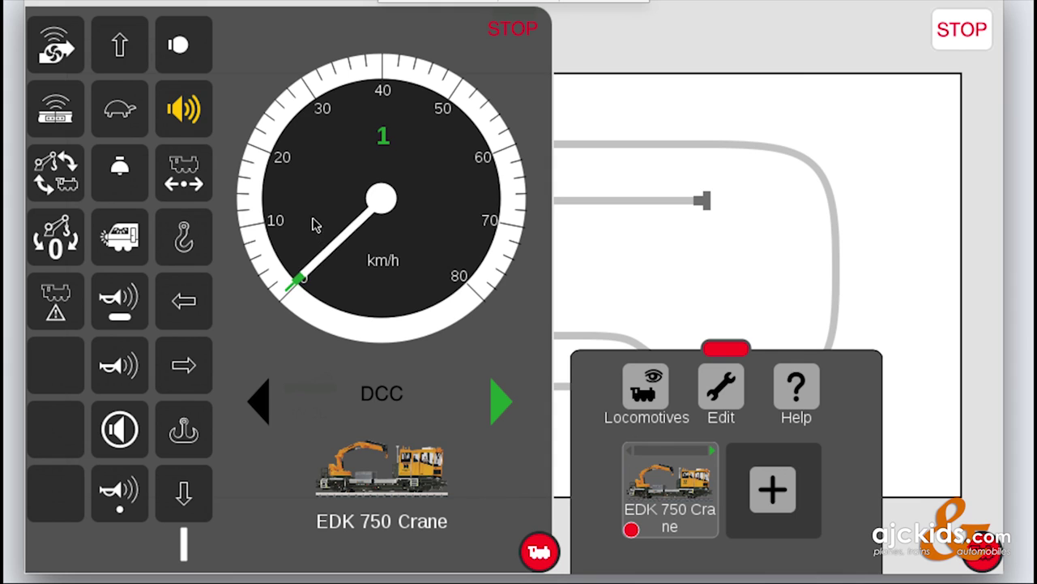
{"action": "left_click_drag", "start_coordinate": [314, 224], "coordinate": [335, 294]}
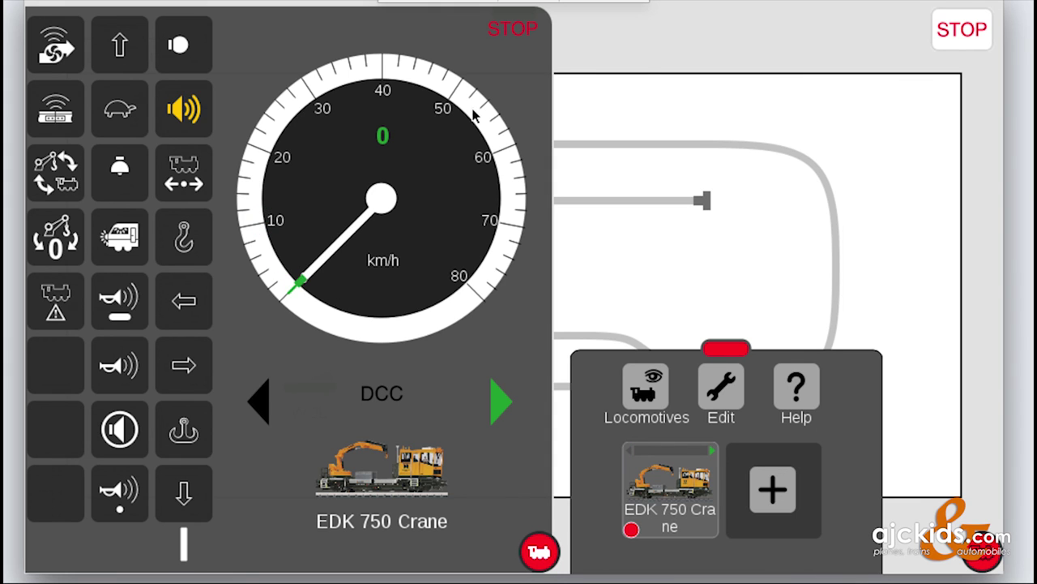